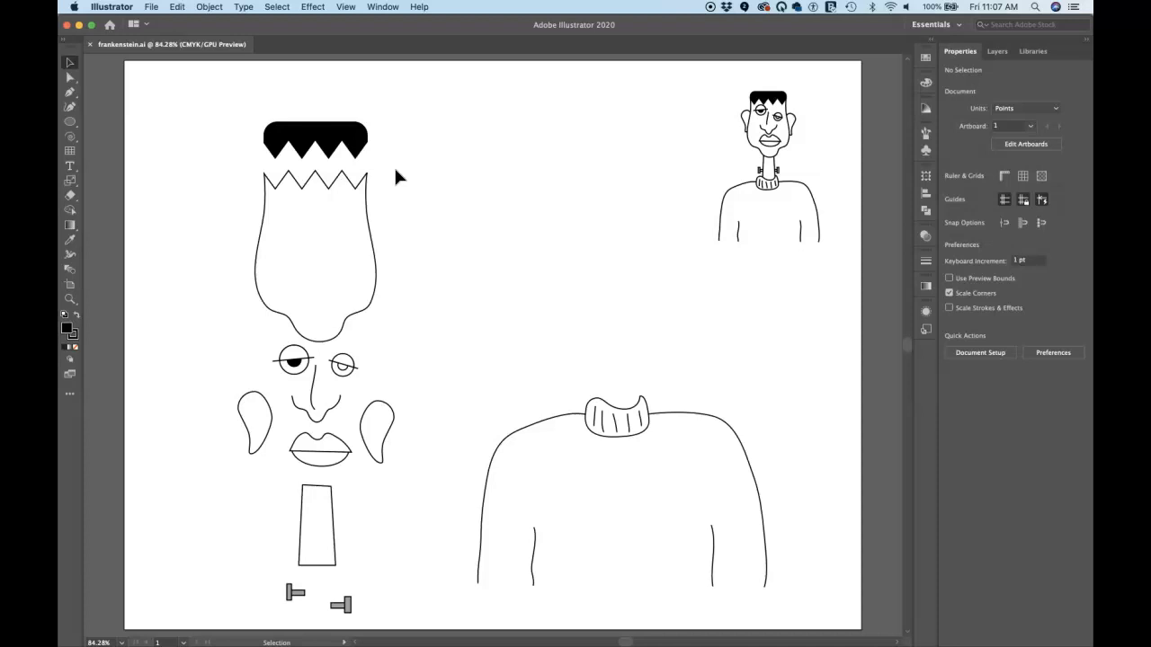
{"action": "left_click", "coordinate": [70, 167]}
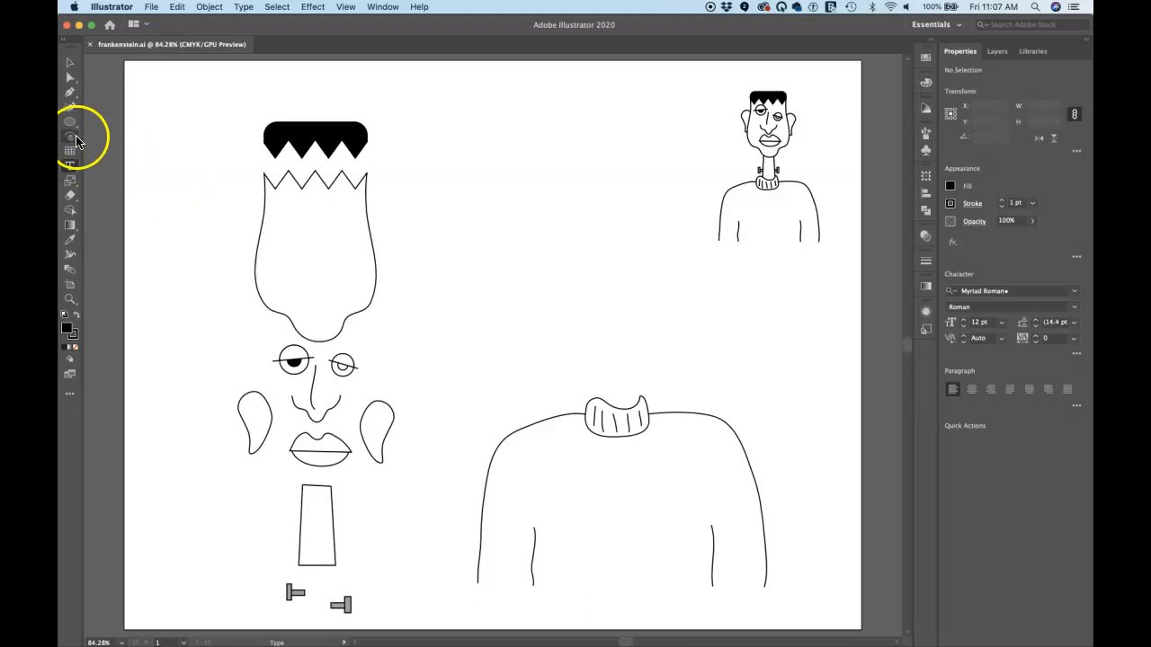
{"action": "left_click", "coordinate": [70, 106]}
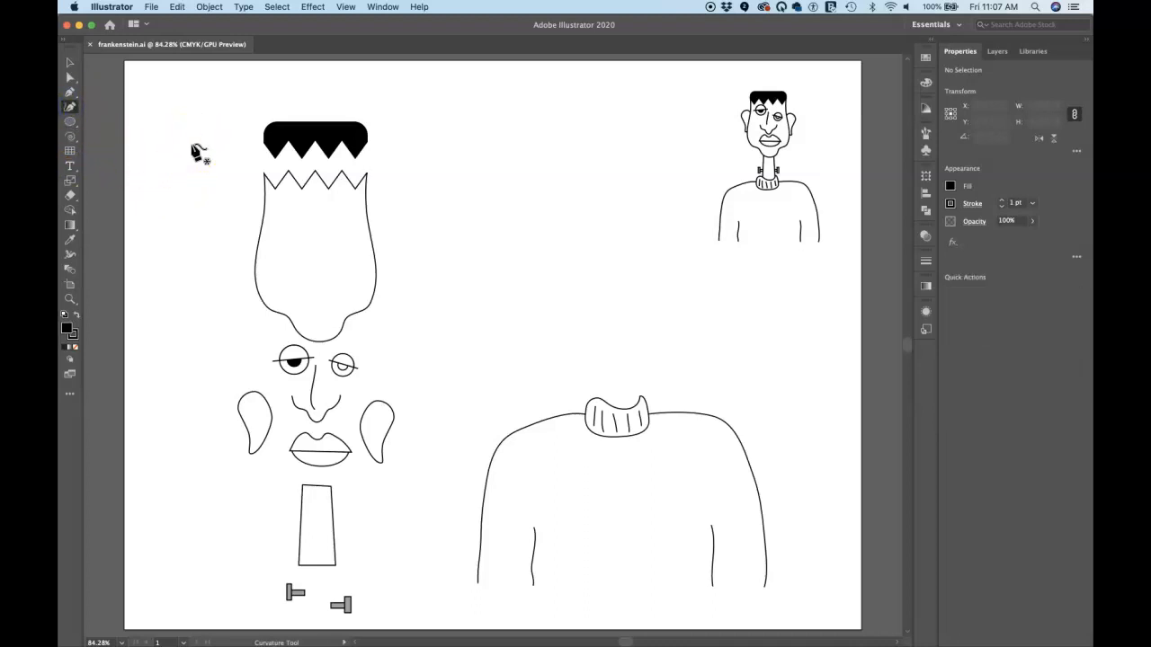
{"action": "key", "text": "v"}
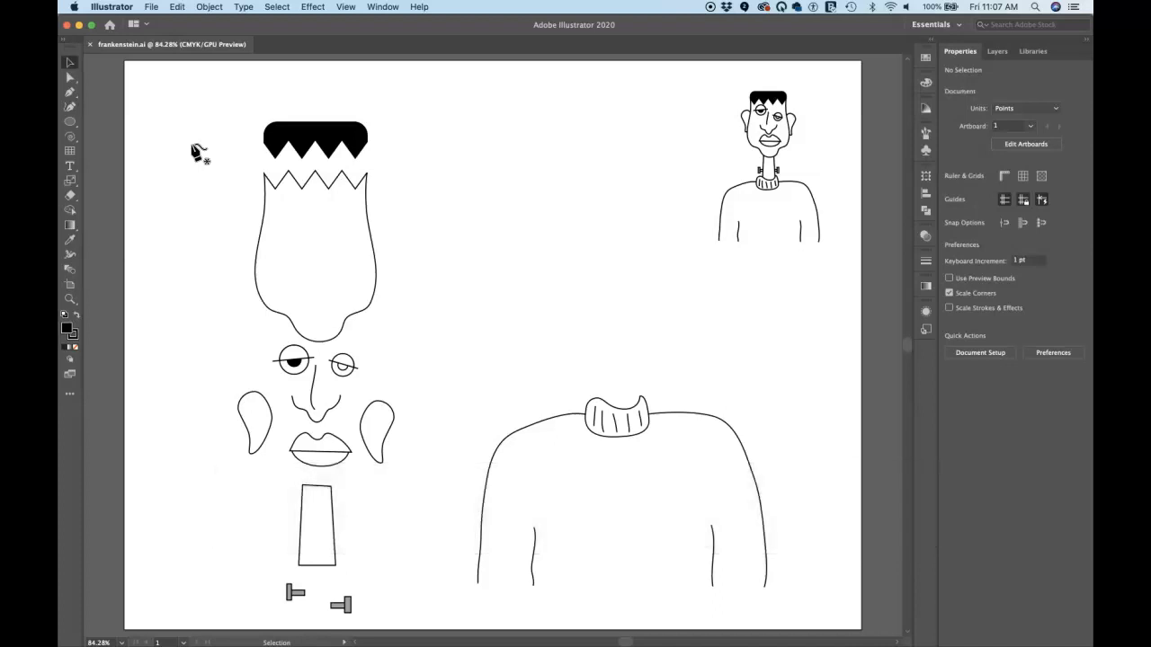
- Try moving the black hair shape further up from the head with the Selection tool, and undo the move
{"action": "mouse_move", "coordinate": [296, 121]}
{"action": "left_mouse_down"}
{"action": "mouse_move", "coordinate": [351, 134]}
{"action": "mouse_move", "coordinate": [335, 134]}
{"action": "left_mouse_up"}
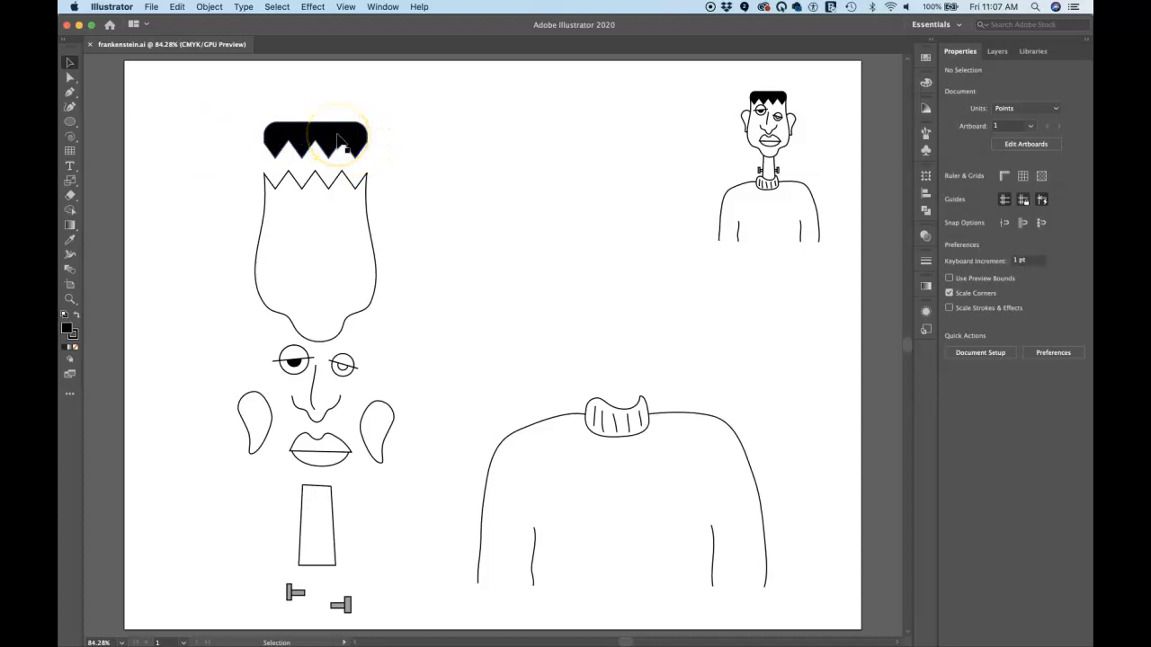
{"action": "left_click", "coordinate": [356, 135]}
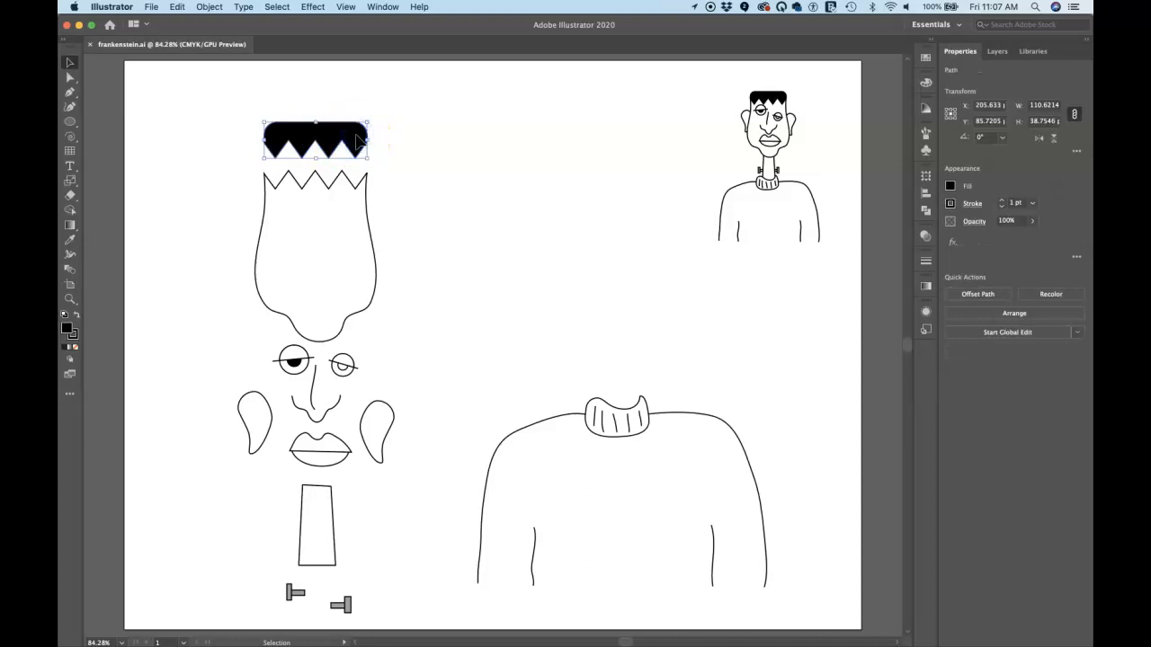
{"action": "left_click_drag", "start_coordinate": [356, 135], "coordinate": [367, 104]}
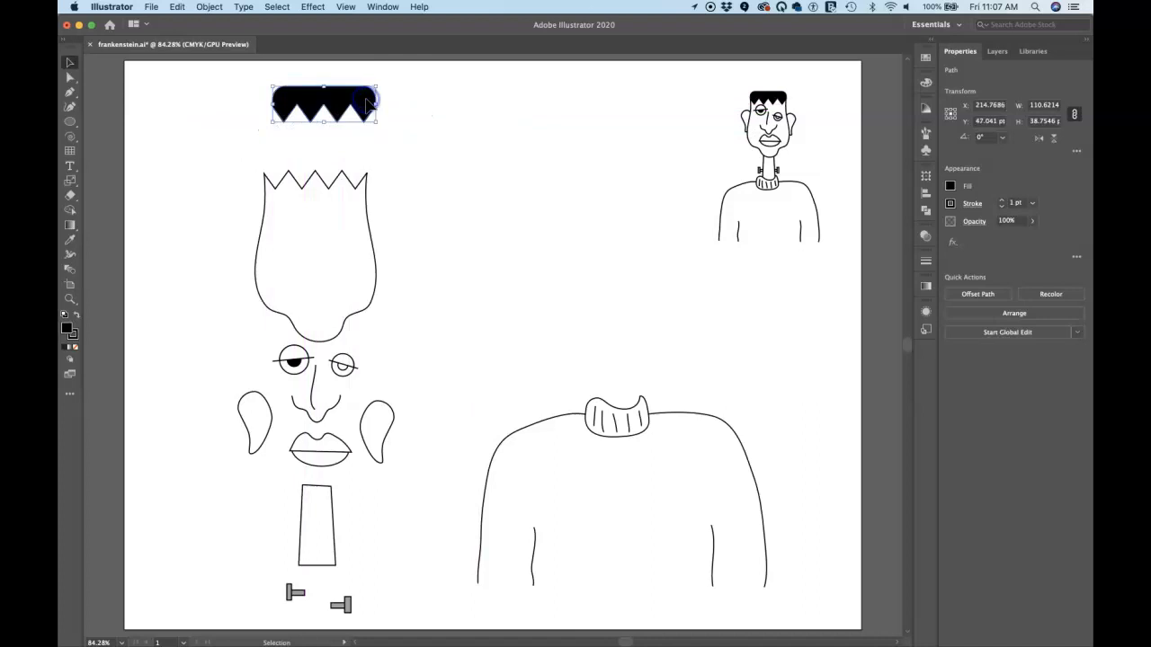
{"action": "left_click", "coordinate": [370, 111]}
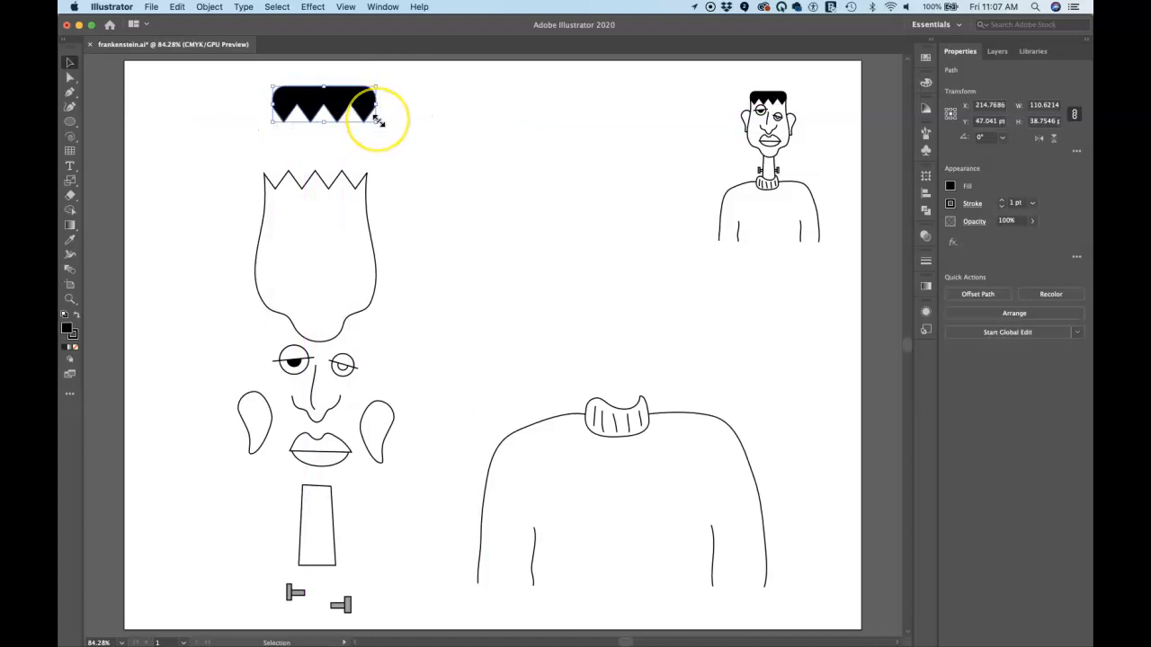
{"action": "key", "text": "super+z"}
{"action": "left_click", "coordinate": [378, 160]}
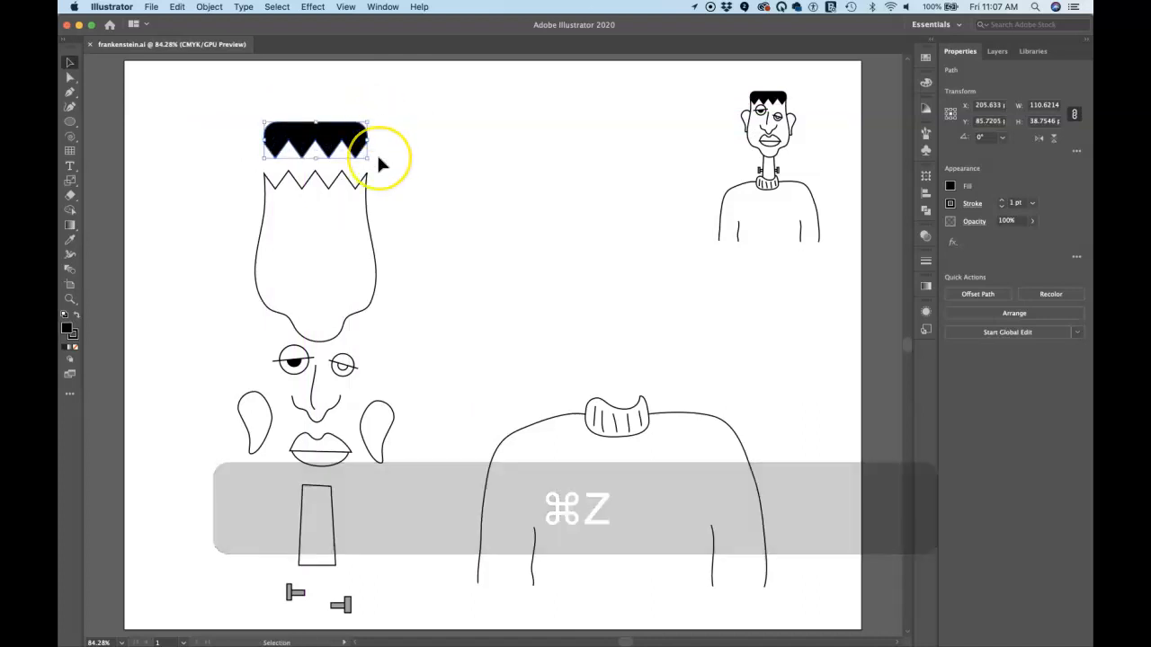
- Try enlarging the black hair shape from its upper-right corner to about 189 by 66 pt, and undo the resize
{"action": "left_click", "coordinate": [370, 121]}
{"action": "left_click_drag", "start_coordinate": [370, 121], "coordinate": [440, 79]}
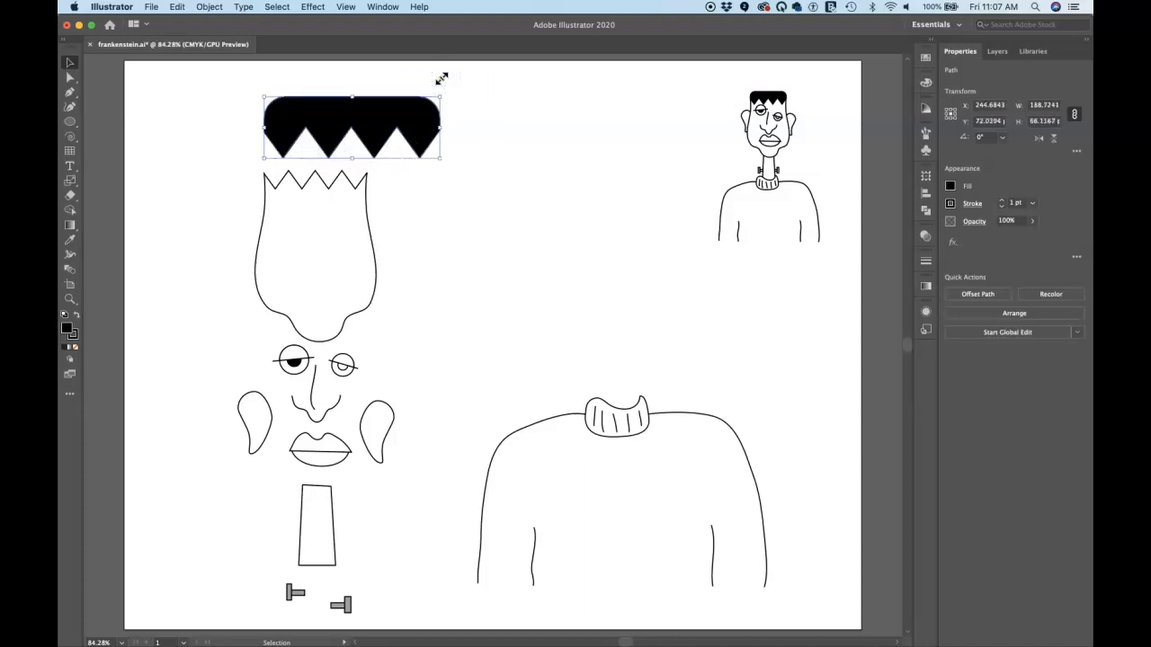
{"action": "key", "text": "super+z"}
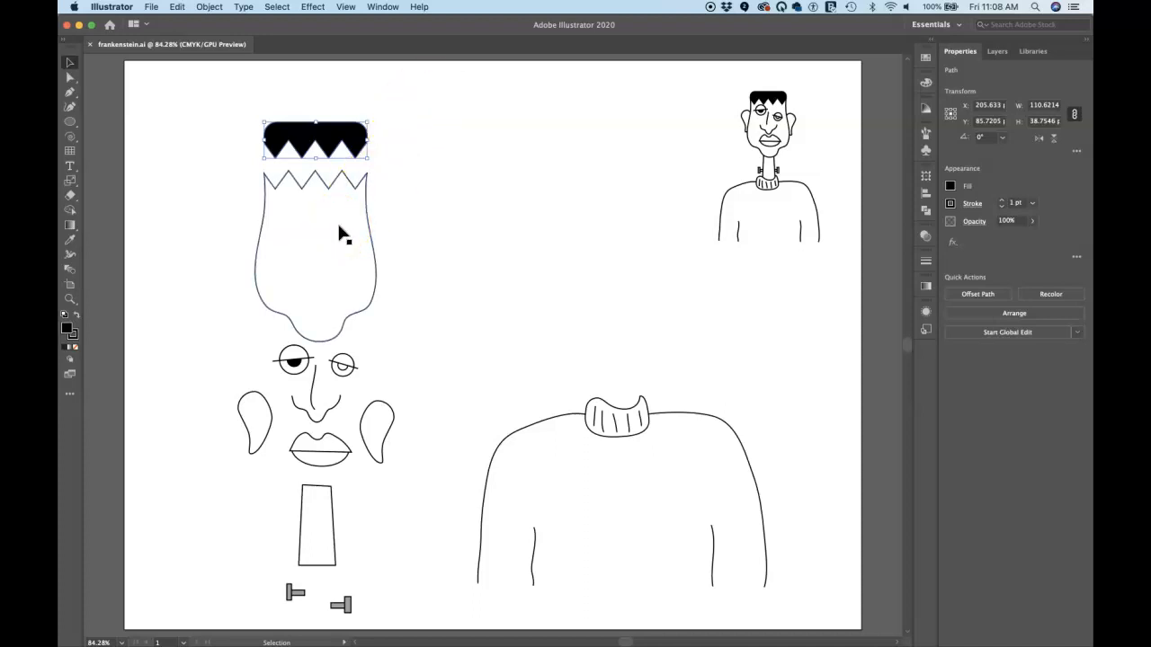
- Try moving the hair down by its rightmost tip onto the matching notch of the head, and undo the move
{"action": "key", "text": "z"}
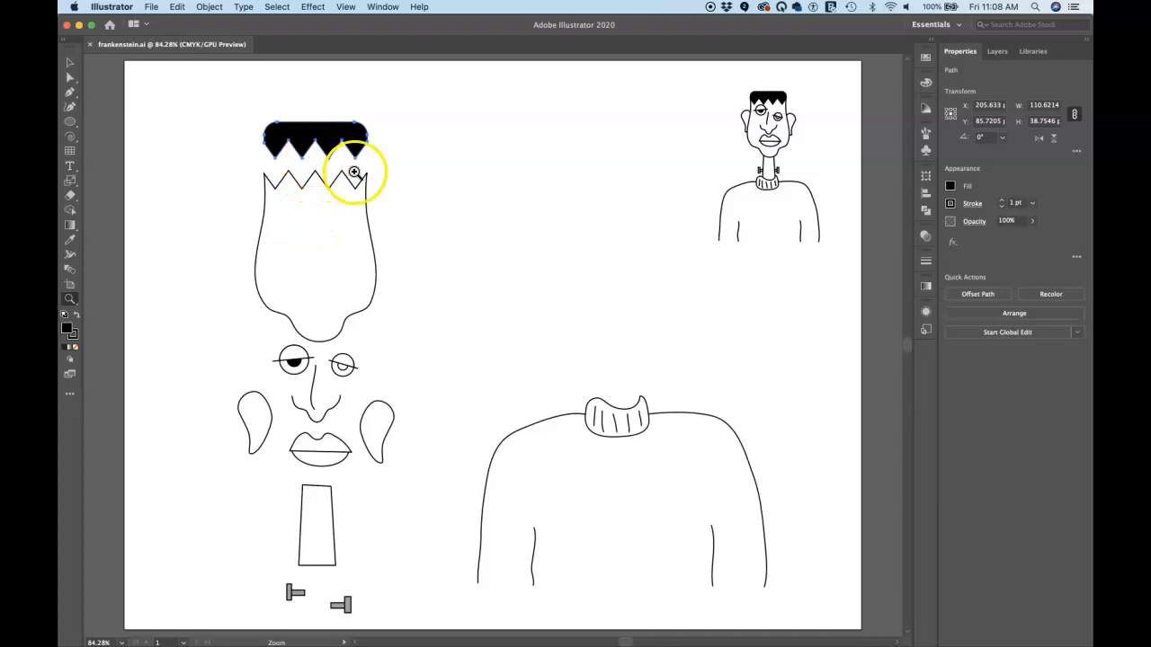
{"action": "left_click", "coordinate": [316, 158]}
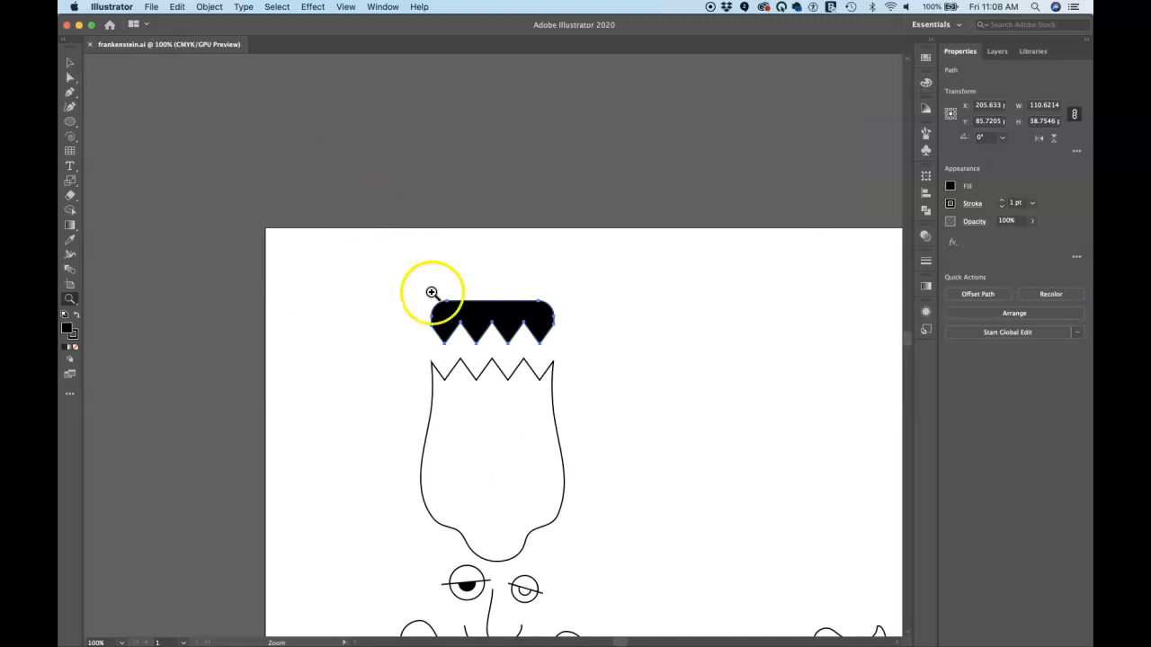
{"action": "left_click_drag", "start_coordinate": [494, 382], "coordinate": [419, 324]}
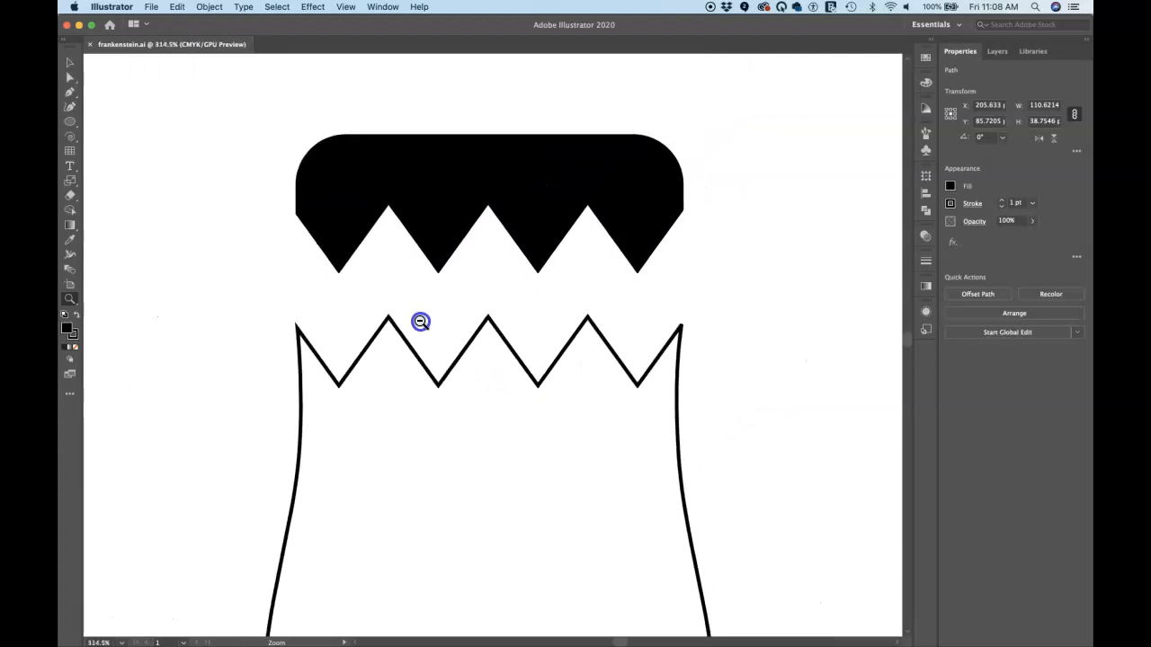
{"action": "left_click_drag", "start_coordinate": [418, 320], "coordinate": [123, 151]}
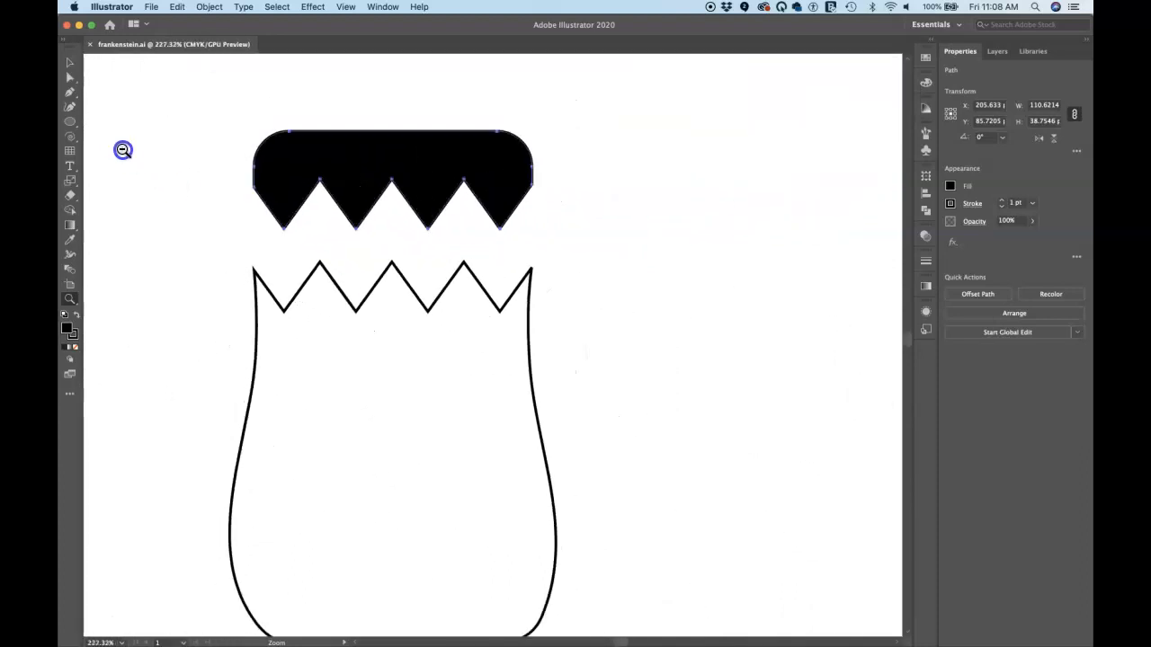
{"action": "left_click_drag", "start_coordinate": [232, 232], "coordinate": [202, 225]}
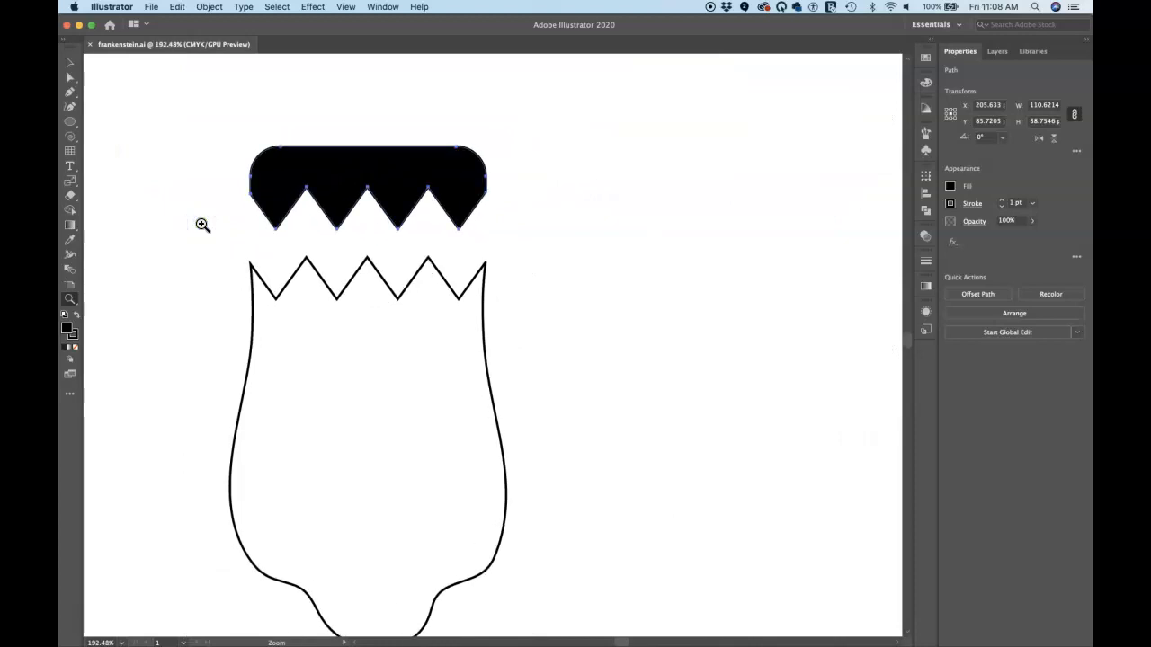
{"action": "key", "text": "space"}
{"action": "left_click_drag", "start_coordinate": [357, 249], "coordinate": [476, 205]}
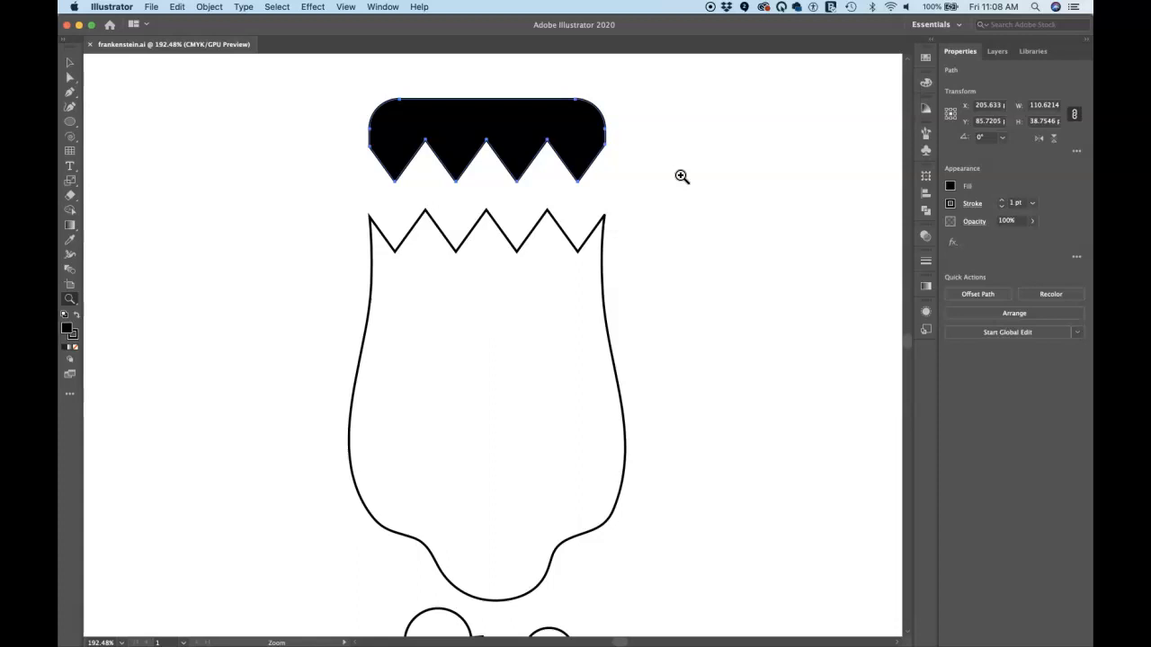
{"action": "key", "text": "v"}
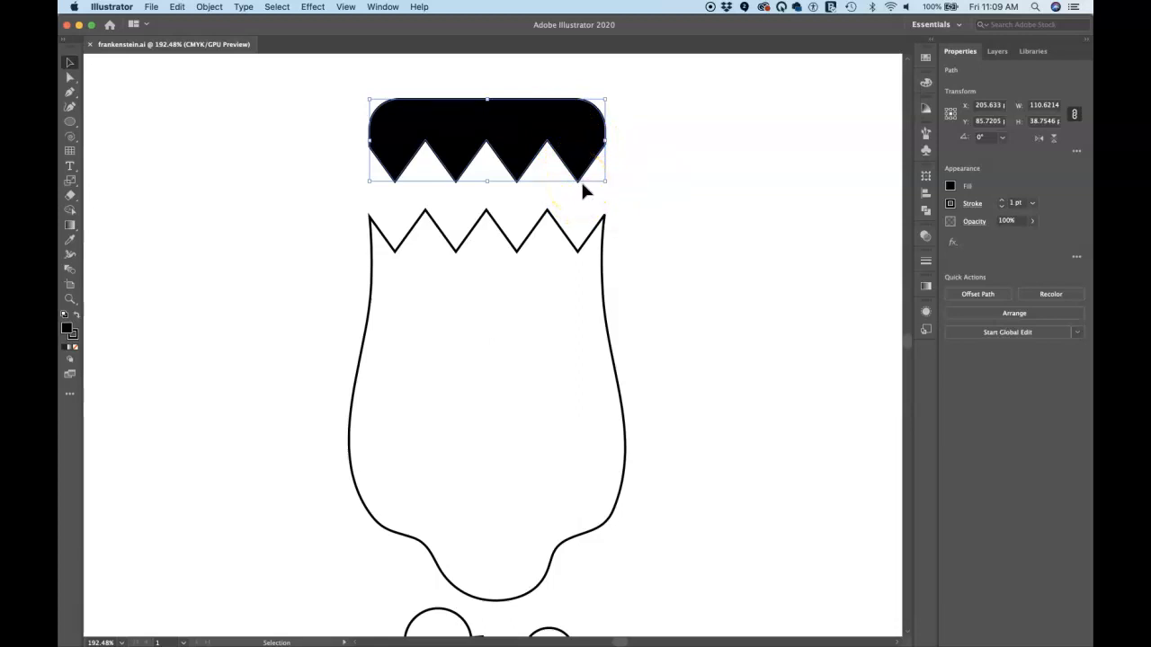
{"action": "left_click_drag", "start_coordinate": [578, 185], "coordinate": [578, 256]}
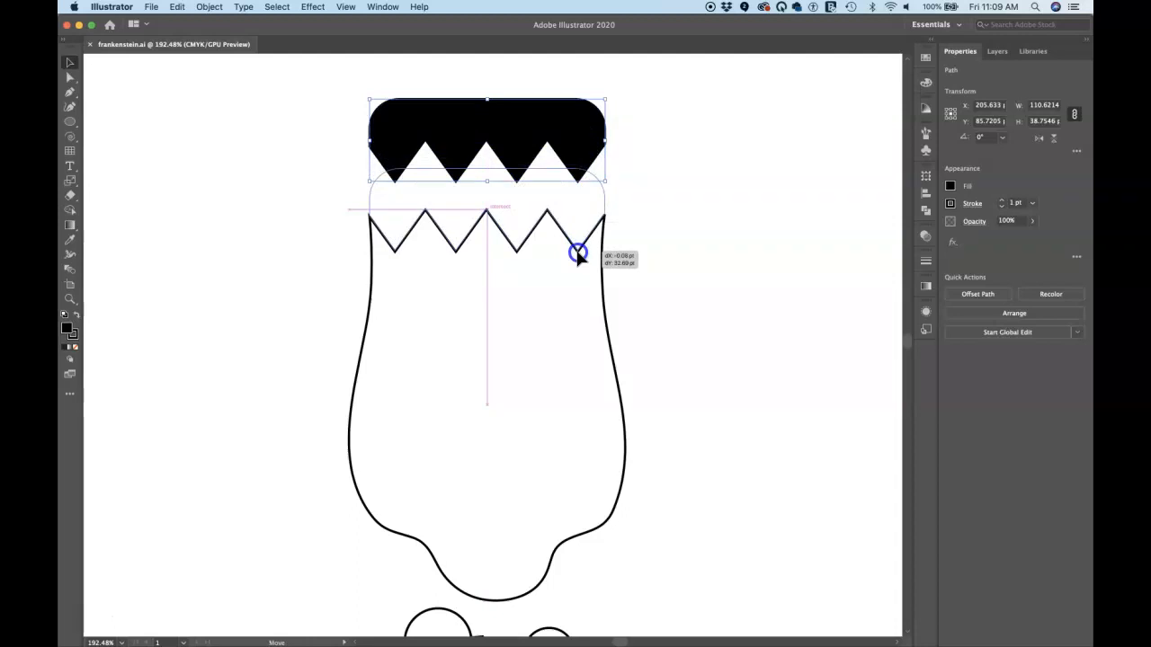
{"action": "left_click_drag", "start_coordinate": [578, 255], "coordinate": [577, 255]}
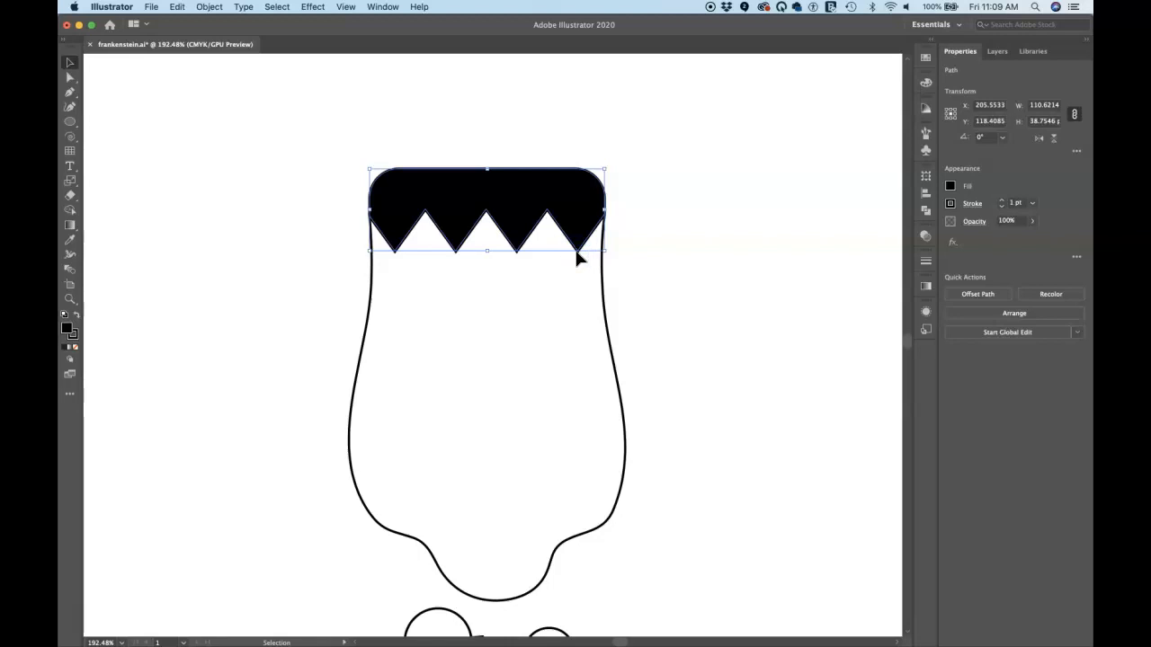
{"action": "key", "text": "super+z"}
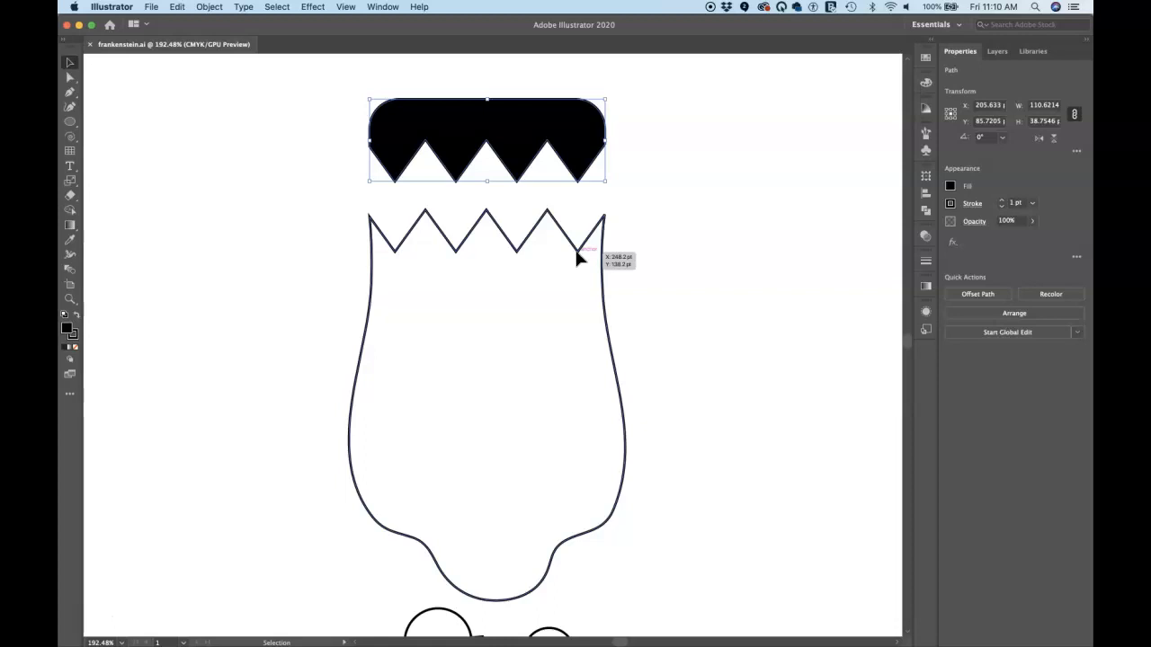
- Display the artwork in Outline mode and deselect the hair shape
{"action": "left_click", "coordinate": [347, 7]}
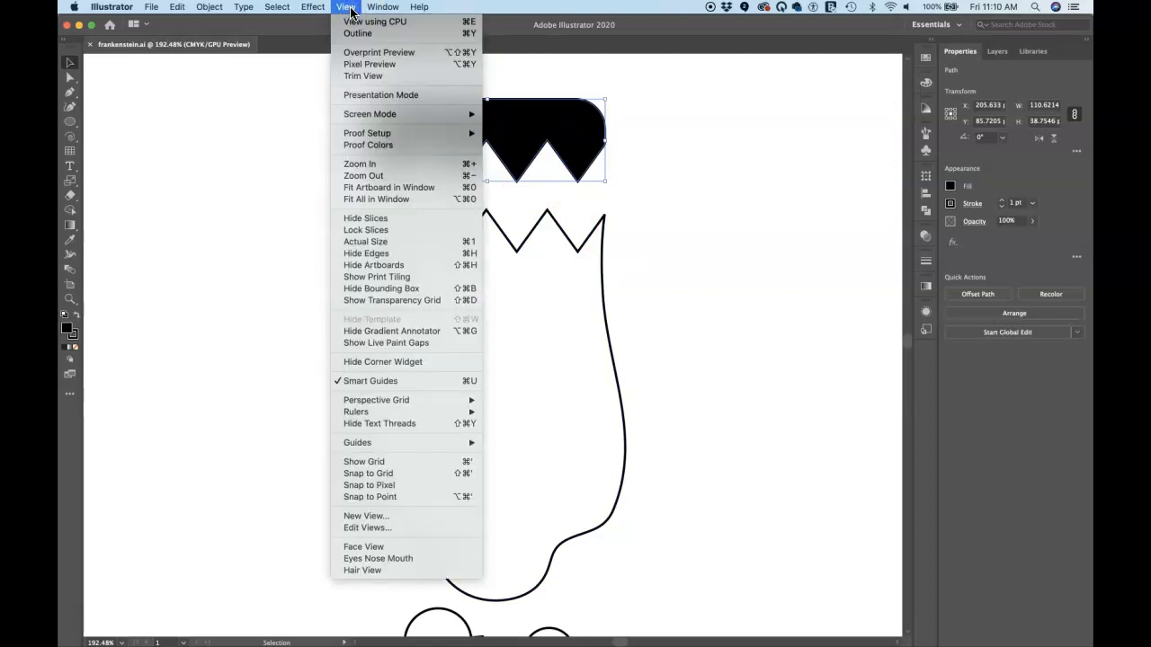
{"action": "left_click", "coordinate": [399, 34]}
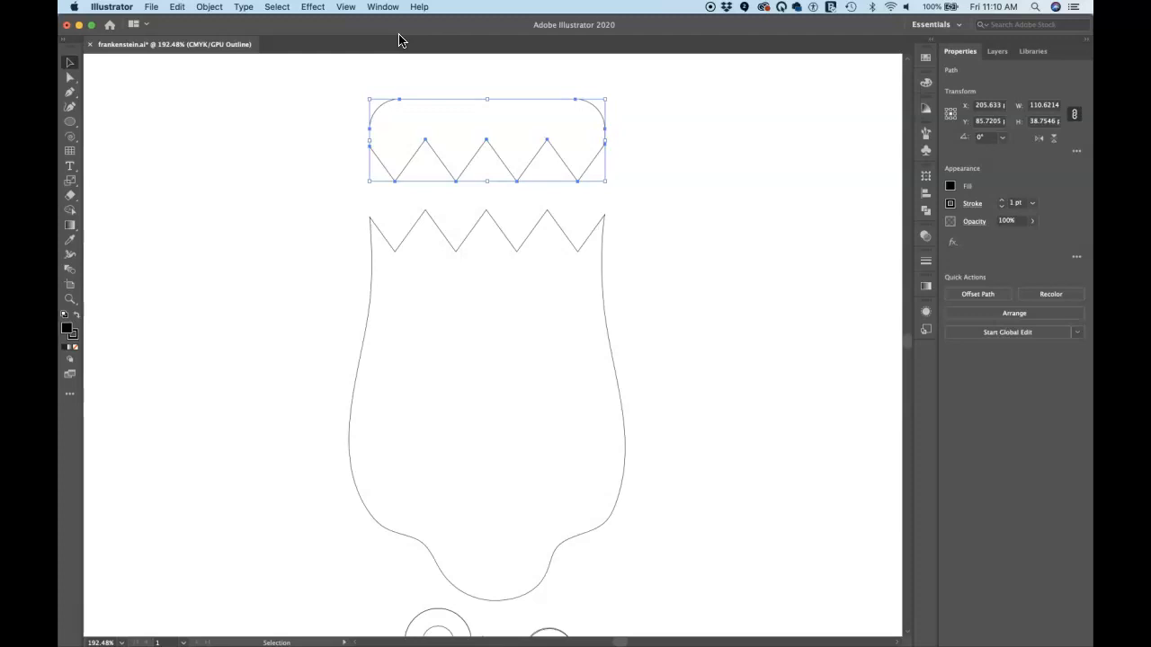
{"action": "left_click", "coordinate": [626, 159]}
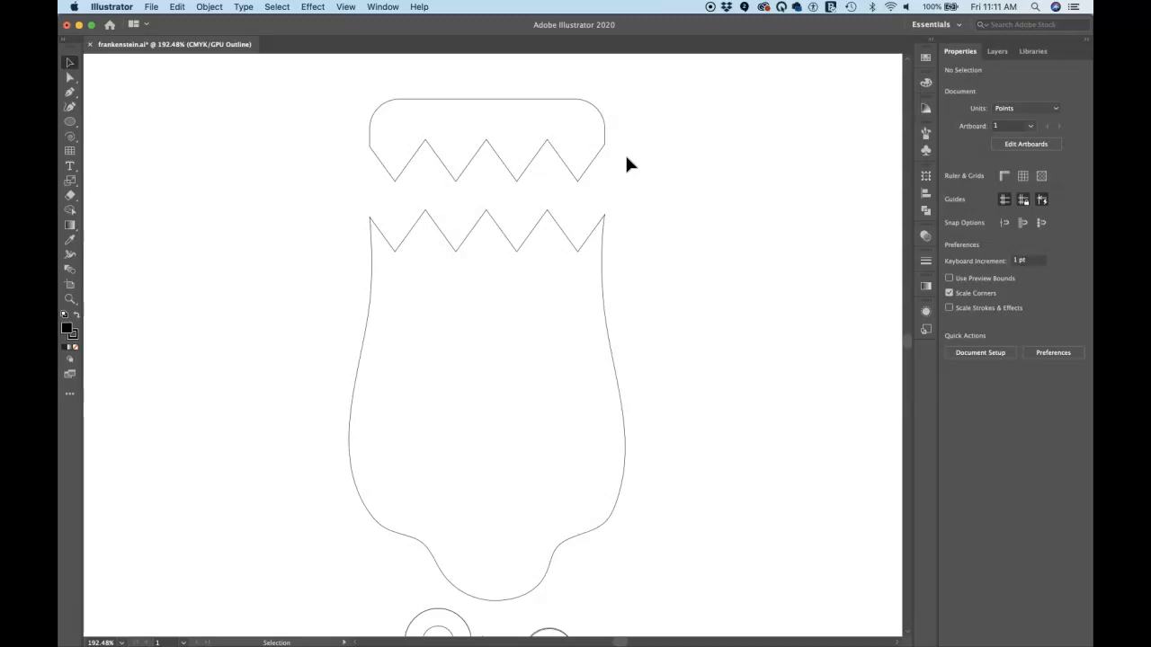
- Test selecting the hair in Outline mode by its interior and edges, and select it by its rightmost lower anchor point
{"action": "left_click_drag", "start_coordinate": [626, 158], "coordinate": [577, 183]}
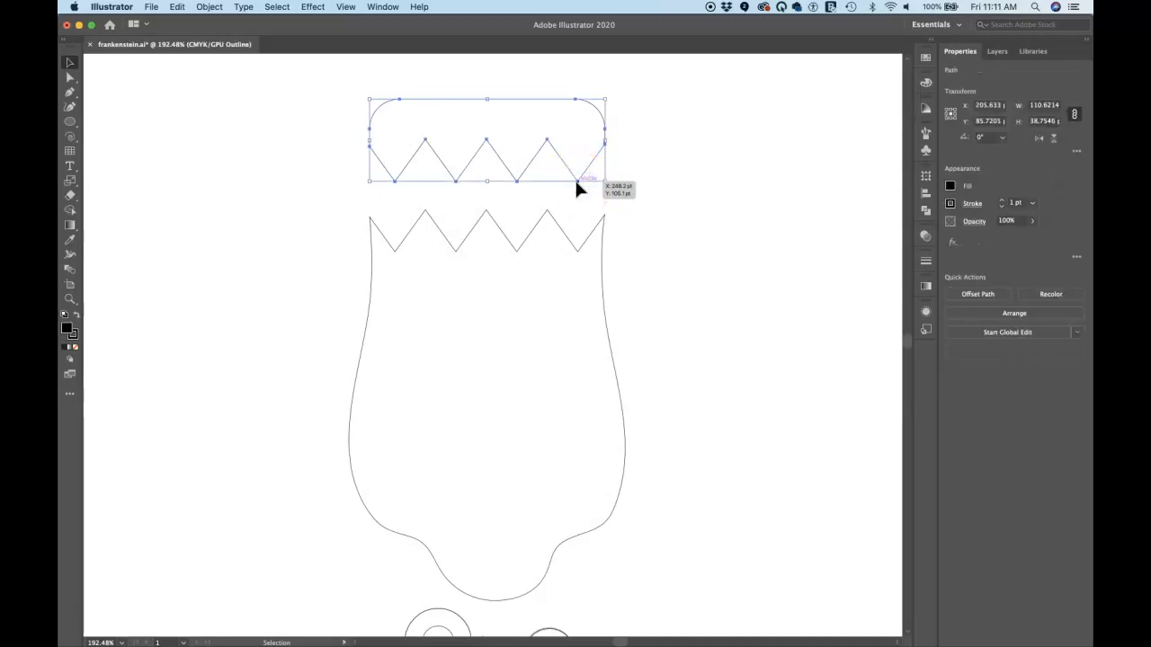
{"action": "left_click", "coordinate": [631, 219]}
{"action": "left_click", "coordinate": [608, 194]}
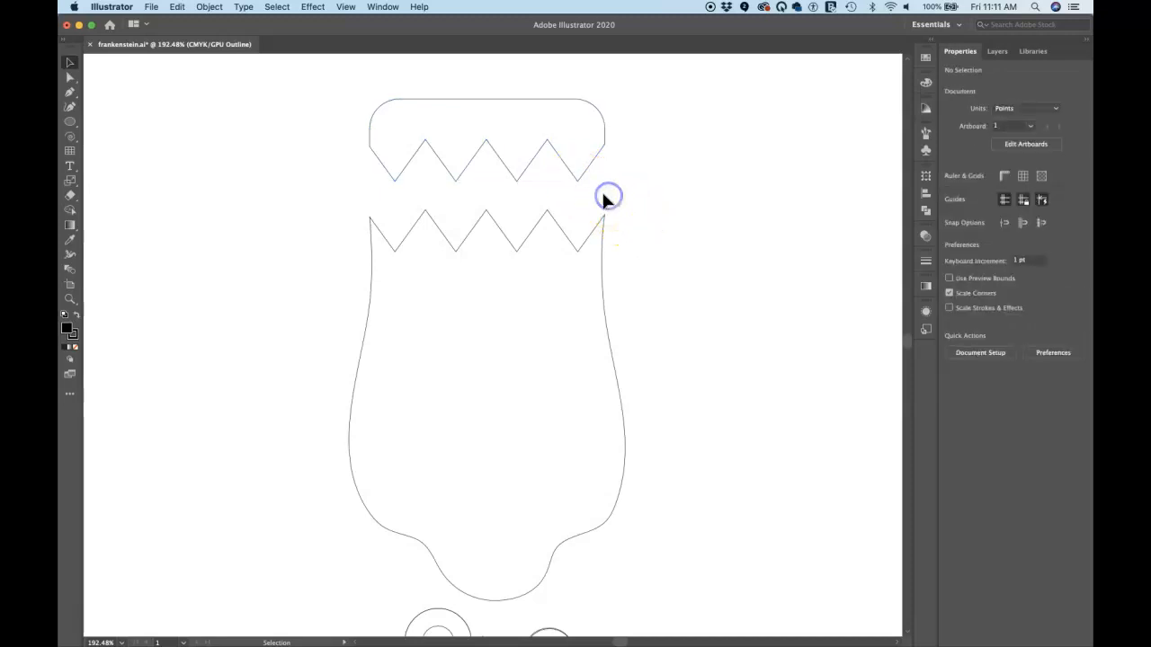
{"action": "left_click_drag", "start_coordinate": [578, 251], "coordinate": [587, 169]}
{"action": "left_click", "coordinate": [577, 160]}
{"action": "left_click", "coordinate": [573, 144]}
{"action": "left_click", "coordinate": [506, 126]}
{"action": "left_click", "coordinate": [551, 122]}
{"action": "left_click", "coordinate": [578, 182]}
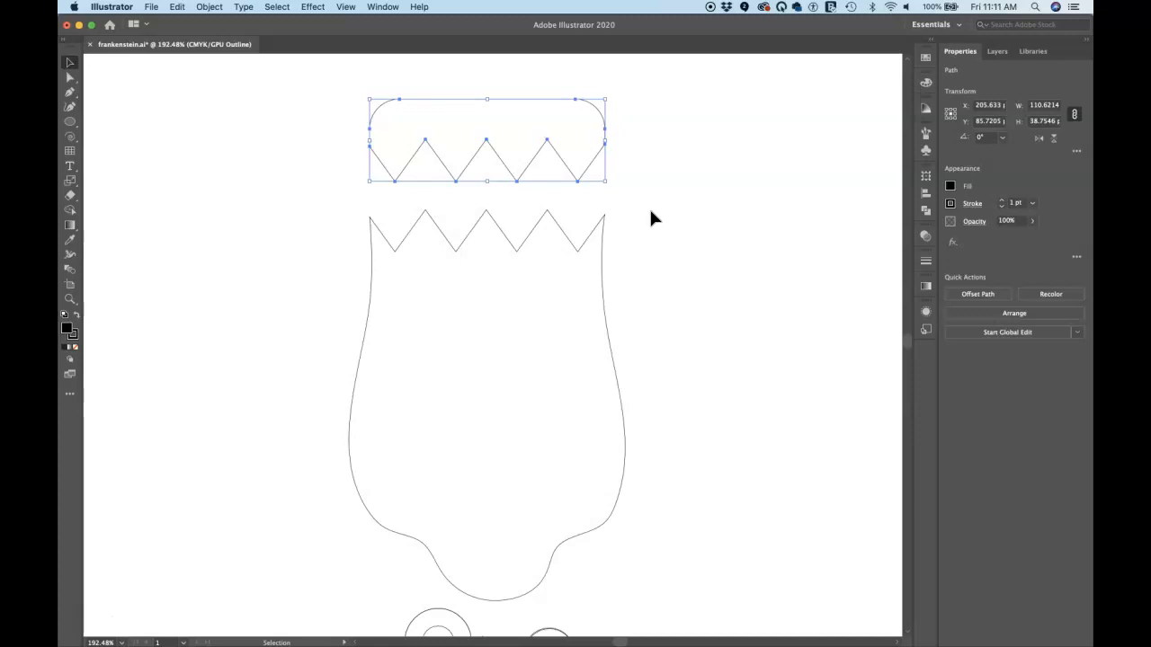
{"action": "left_click_drag", "start_coordinate": [585, 191], "coordinate": [603, 131]}
- Hide the bounding box and snap the hair's rightmost lower anchor point onto the matching notch of the head
{"action": "left_click", "coordinate": [347, 10]}
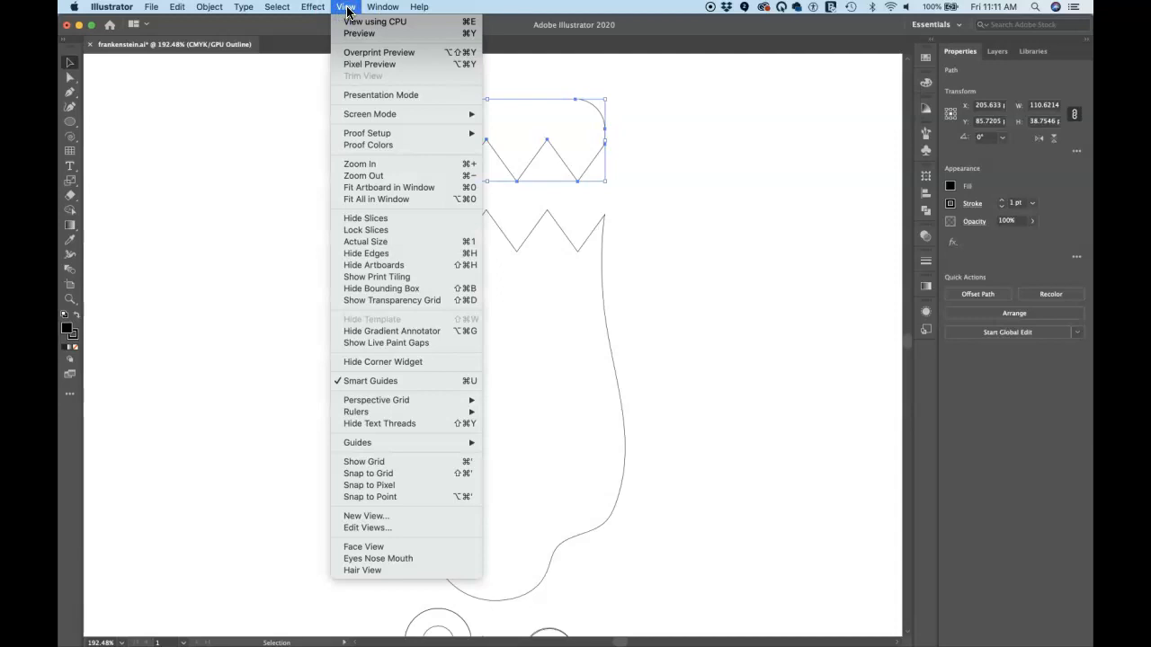
{"action": "left_click", "coordinate": [462, 288]}
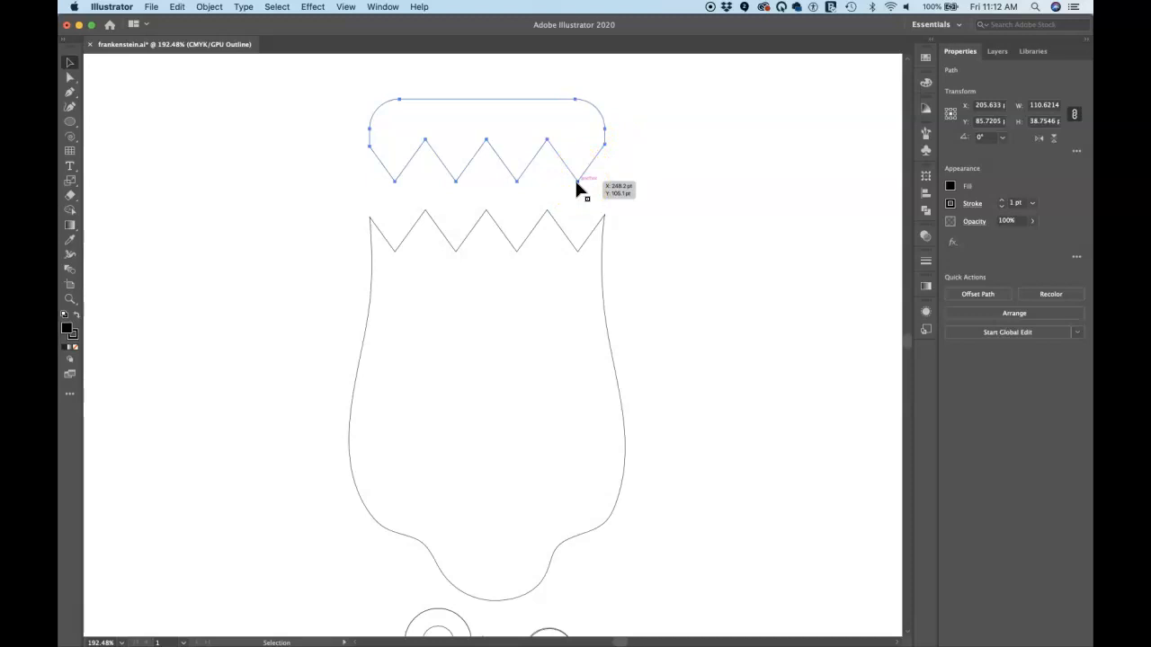
{"action": "left_click_drag", "start_coordinate": [577, 187], "coordinate": [577, 254]}
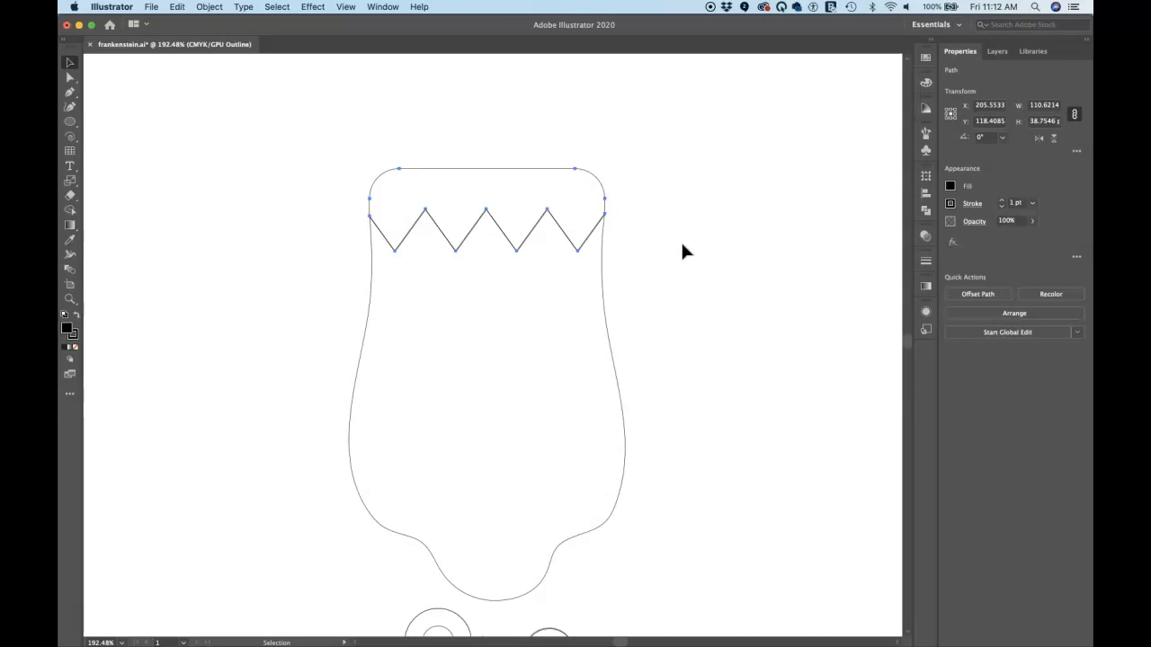
- Return the artwork from Outline mode to Preview mode with the Selection tool active
{"action": "key", "text": "a"}
{"action": "key", "text": "super+y"}
{"action": "key", "text": "v"}
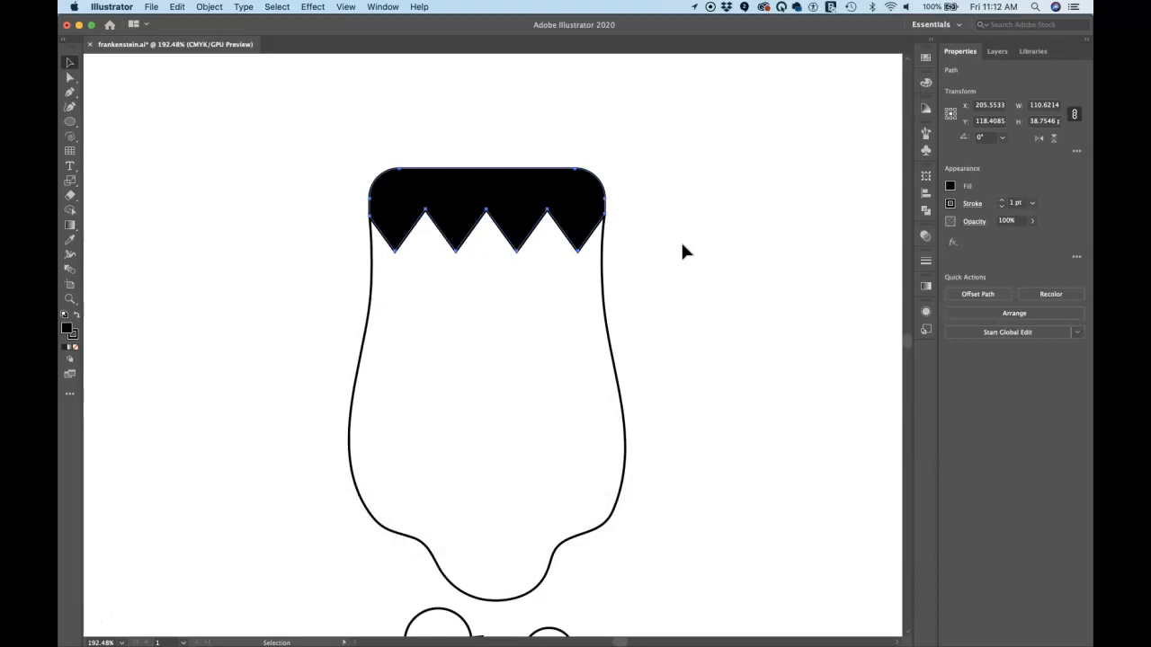
- Deselect the hair and pull the tip of its rightmost spike downward with the Direct Selection tool
{"action": "scroll", "coordinate": [682, 250], "scroll_direction": "down", "scroll_amount": 3}
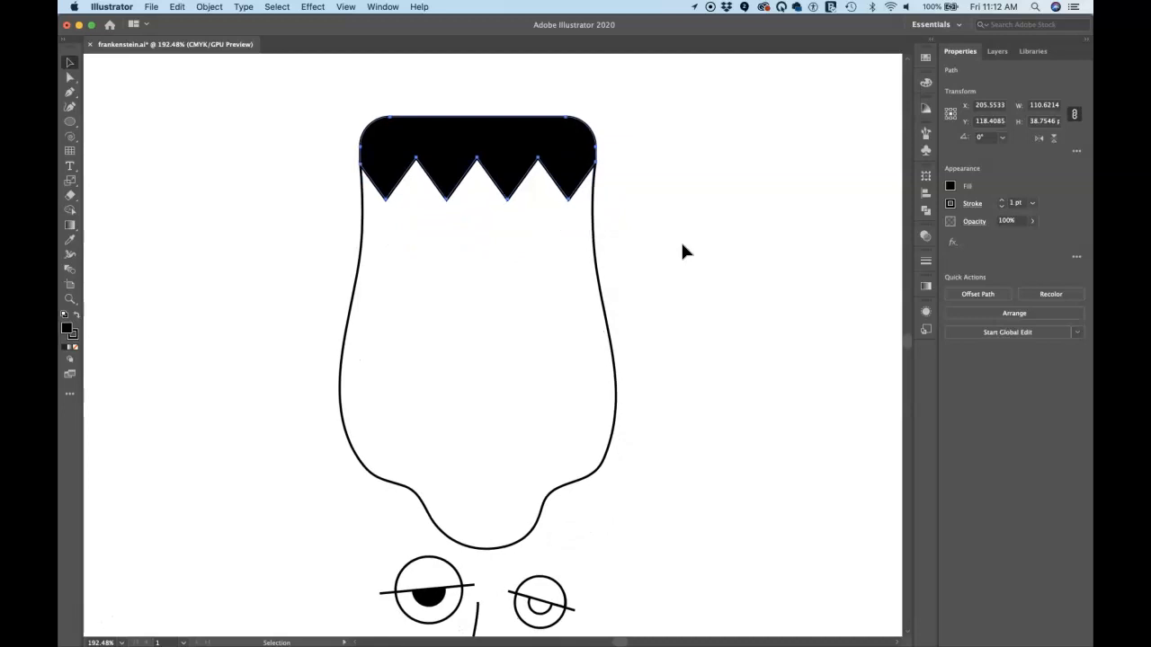
{"action": "scroll", "coordinate": [682, 246], "scroll_direction": "up", "scroll_amount": 1}
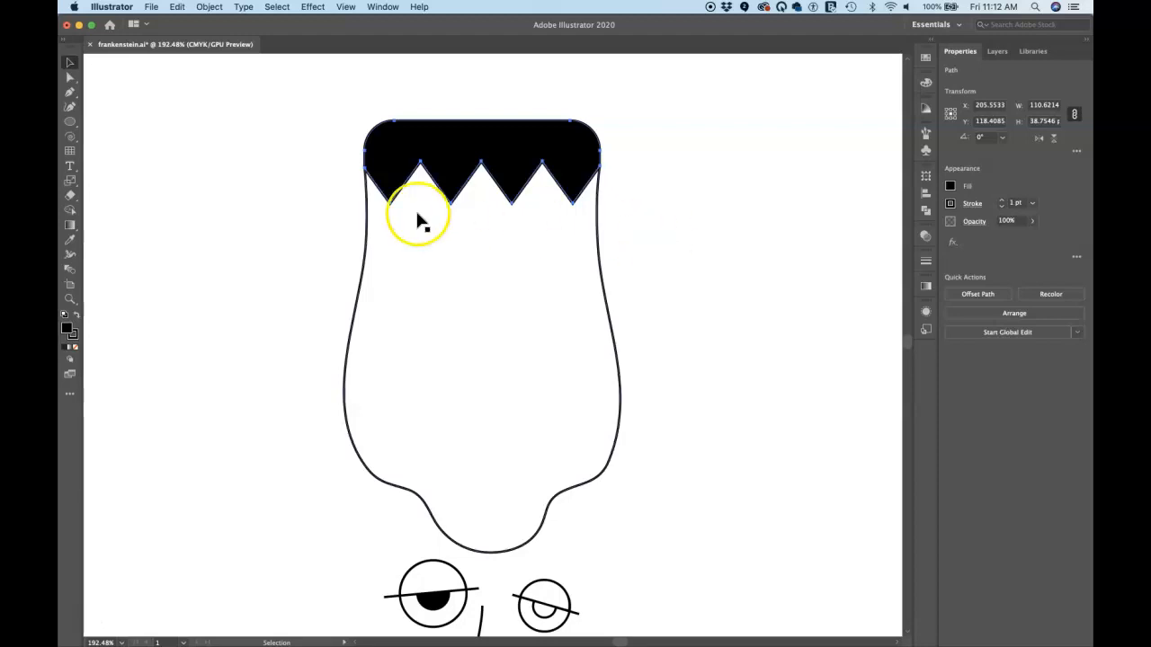
{"action": "left_click", "coordinate": [70, 80]}
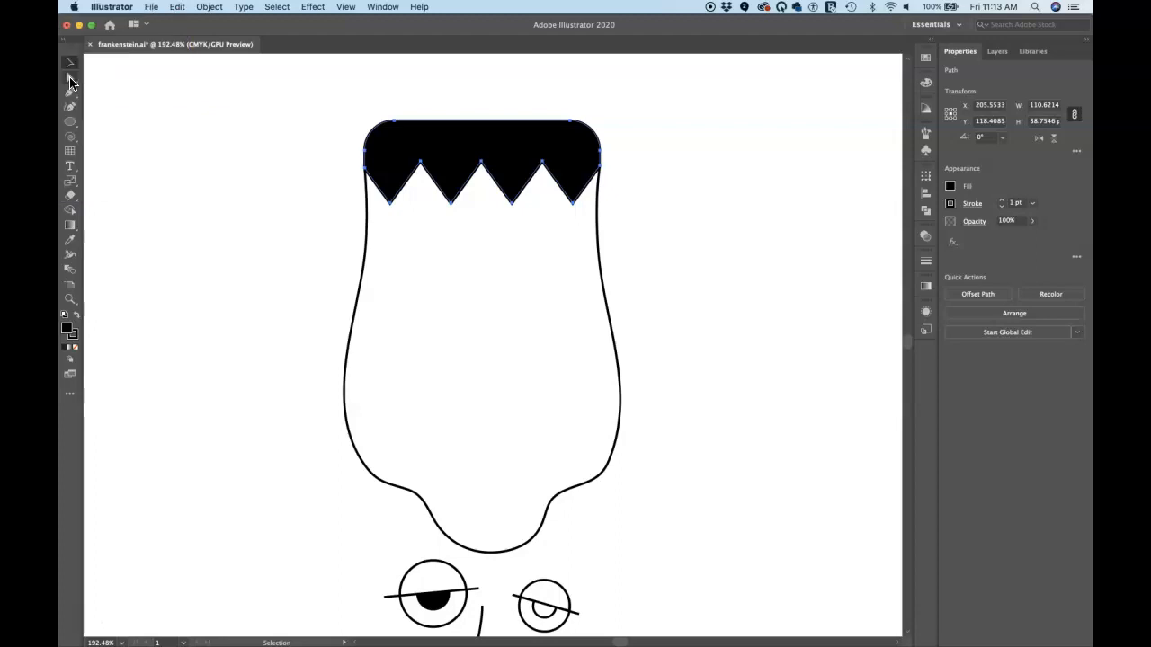
{"action": "left_click", "coordinate": [613, 201]}
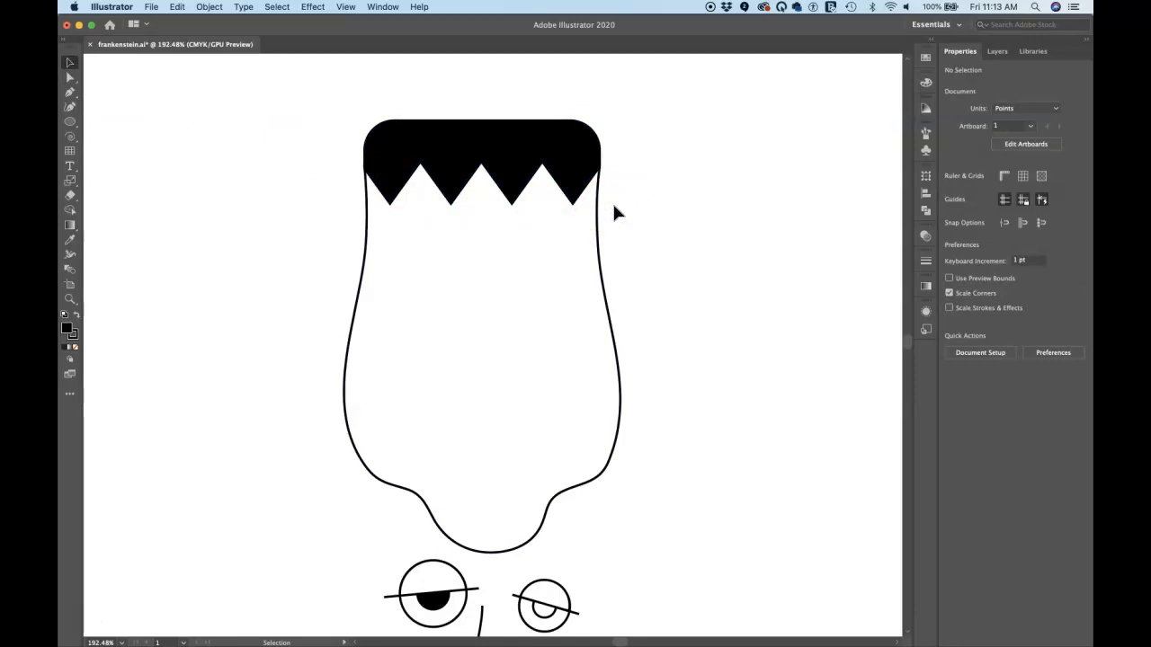
{"action": "key", "text": "a"}
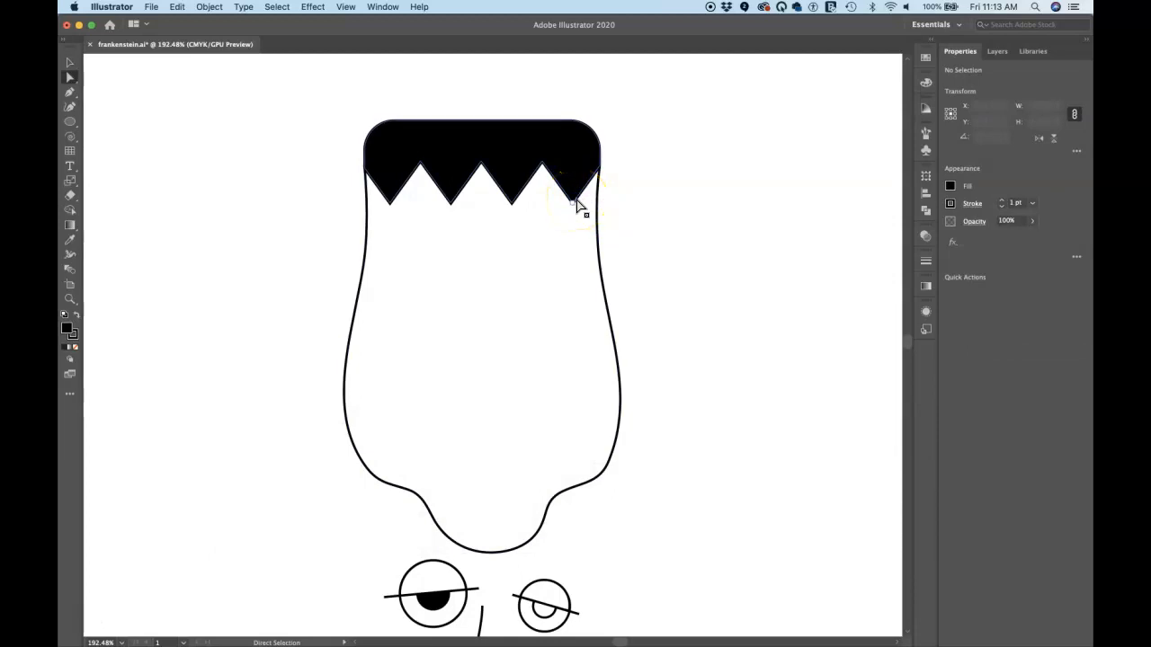
{"action": "left_click", "coordinate": [575, 206]}
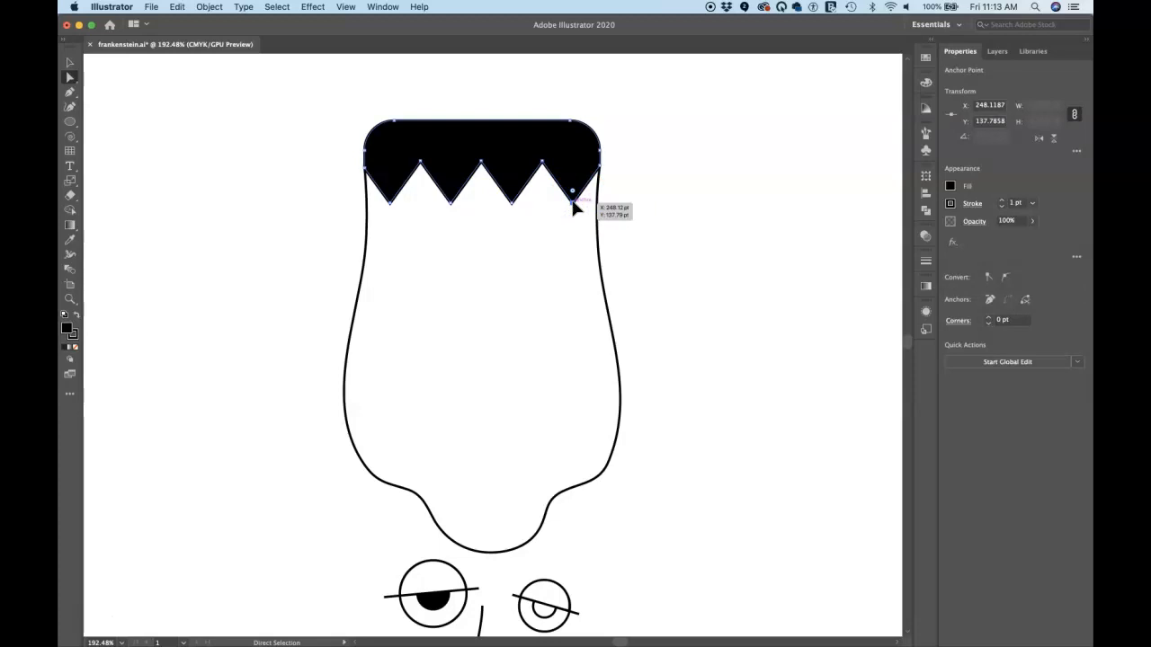
{"action": "left_click_drag", "start_coordinate": [575, 207], "coordinate": [572, 263]}
- Lengthen the hair's leftmost and rightmost spikes further, and move the tips of the two middle spikes to uneven lengths
{"action": "left_click", "coordinate": [479, 195]}
{"action": "left_click_drag", "start_coordinate": [450, 205], "coordinate": [481, 249]}
{"action": "left_click_drag", "start_coordinate": [387, 208], "coordinate": [379, 313]}
{"action": "left_click_drag", "start_coordinate": [570, 263], "coordinate": [586, 296]}
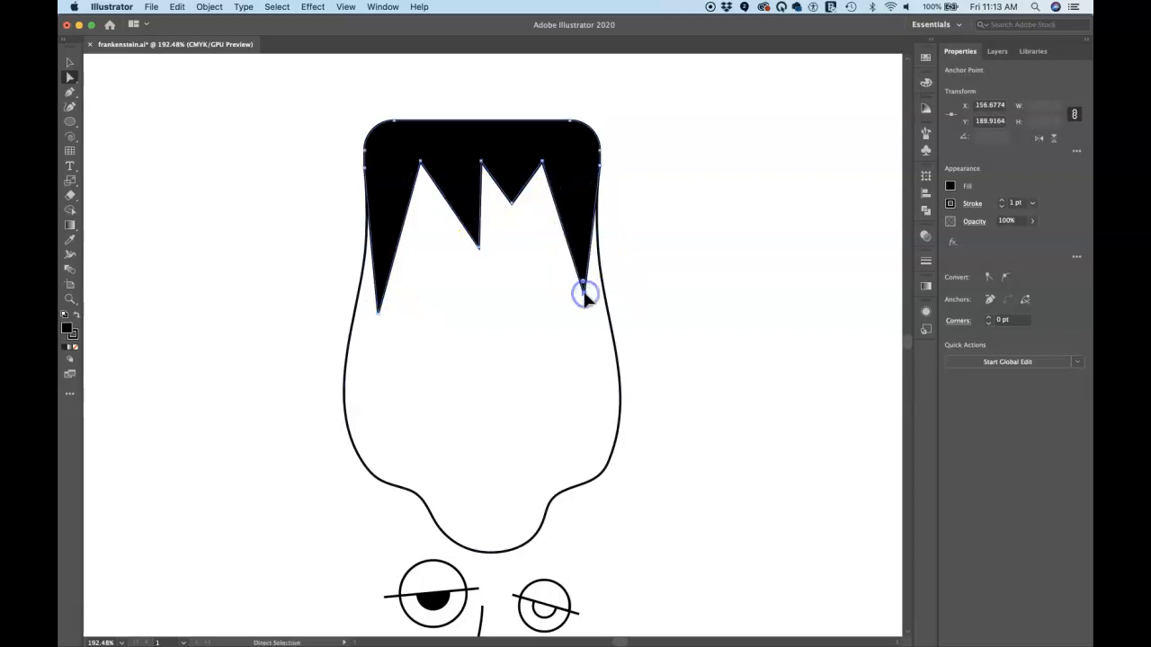
{"action": "left_click_drag", "start_coordinate": [478, 247], "coordinate": [512, 200]}
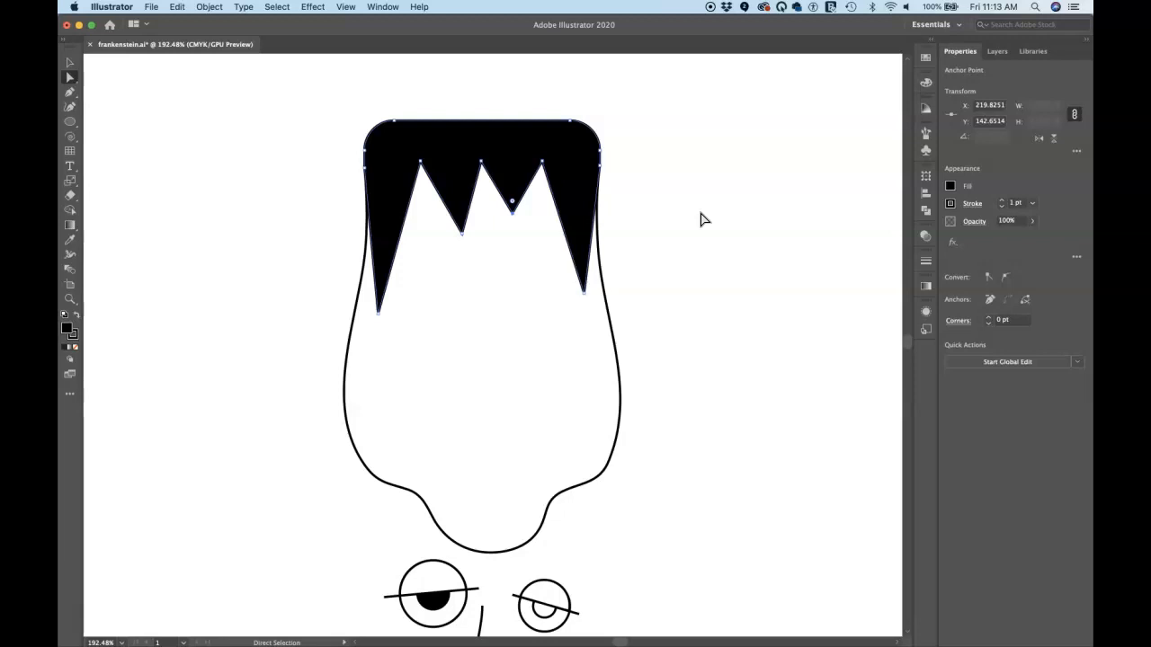
- Raise the hair's top edge slightly, and lower the left and middle notch points between its spikes
{"action": "left_click", "coordinate": [315, 205]}
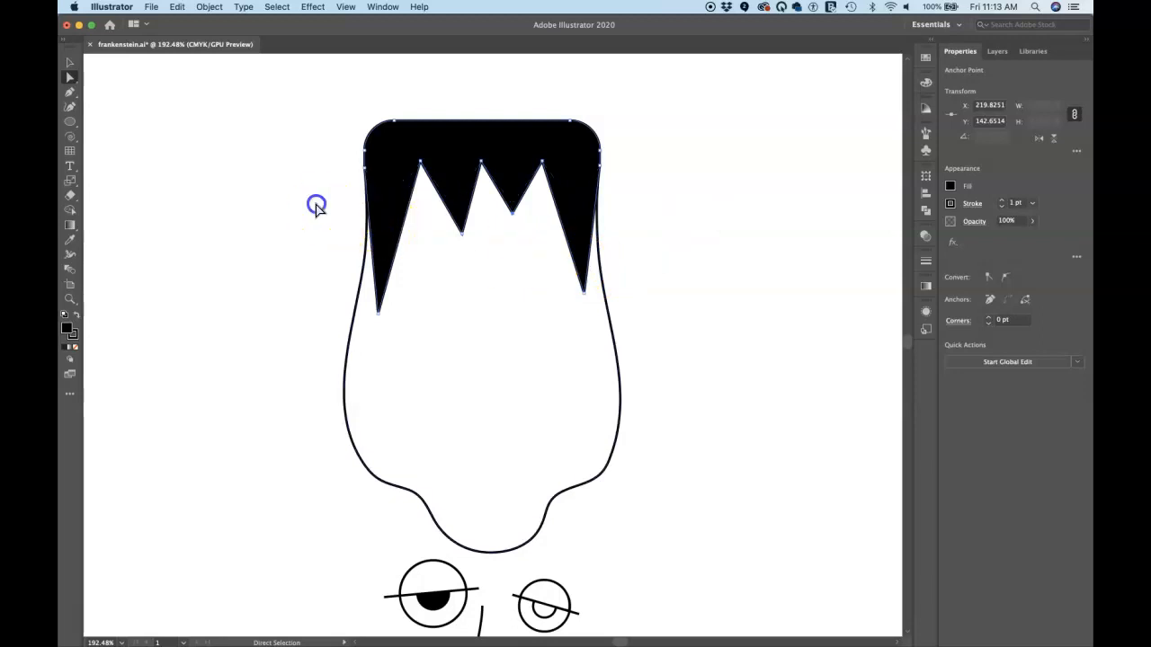
{"action": "left_click", "coordinate": [469, 122]}
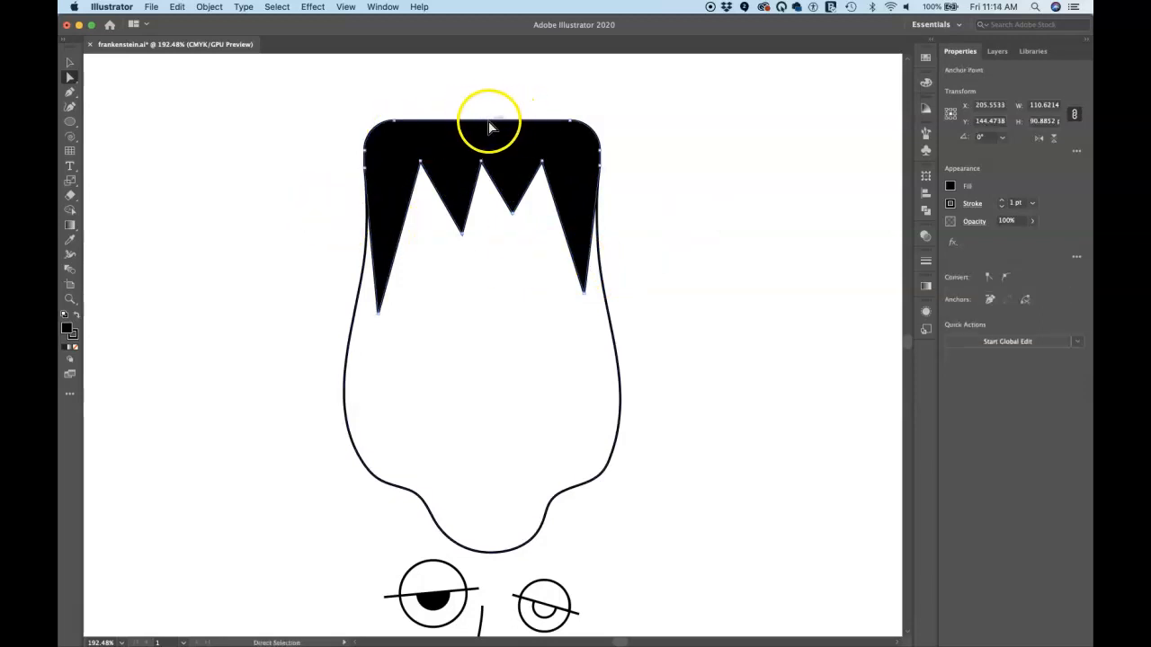
{"action": "left_click_drag", "start_coordinate": [491, 118], "coordinate": [489, 107]}
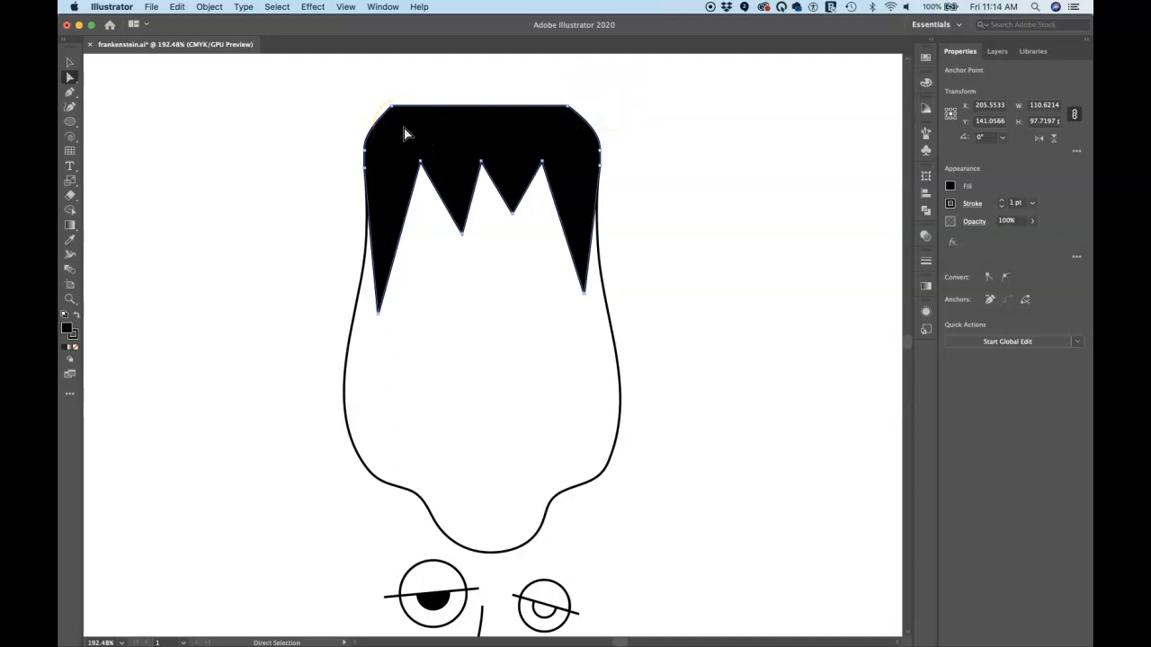
{"action": "left_click_drag", "start_coordinate": [420, 162], "coordinate": [545, 160]}
{"action": "left_click", "coordinate": [481, 164]}
{"action": "left_click", "coordinate": [543, 164]}
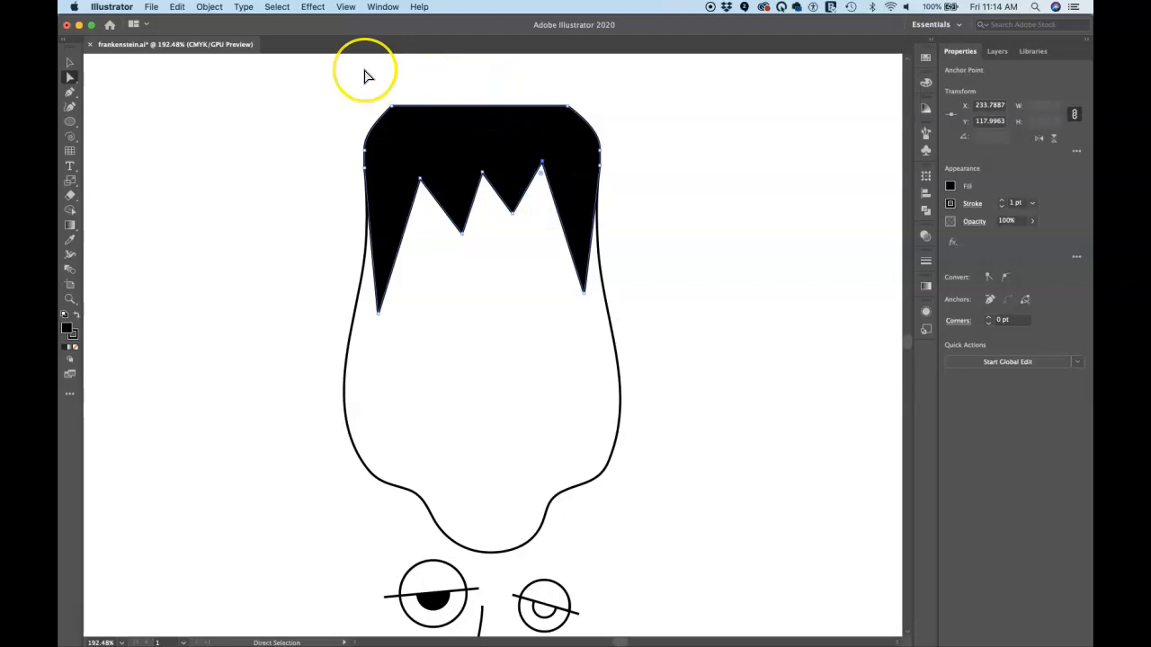
- Zoom the artwork to 200% and back out to 100%, and fit the whole artboard in the window
{"action": "key", "text": "v"}
{"action": "key", "text": "super+equal"}
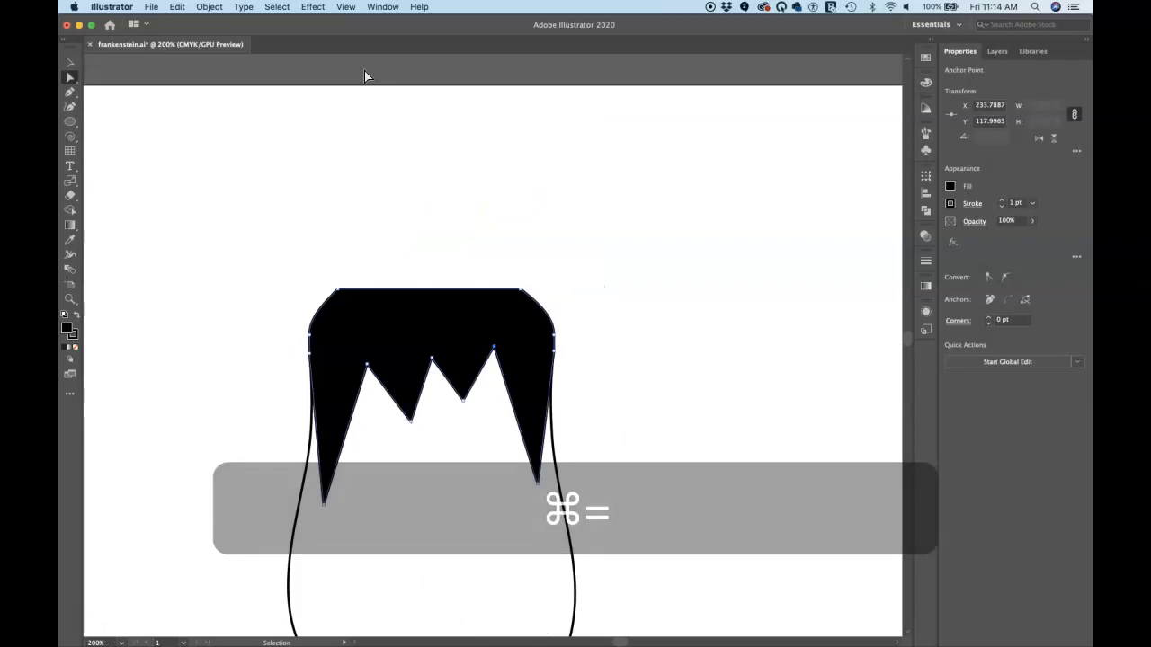
{"action": "key", "text": "super+minus"}
{"action": "key", "text": "super+minus"}
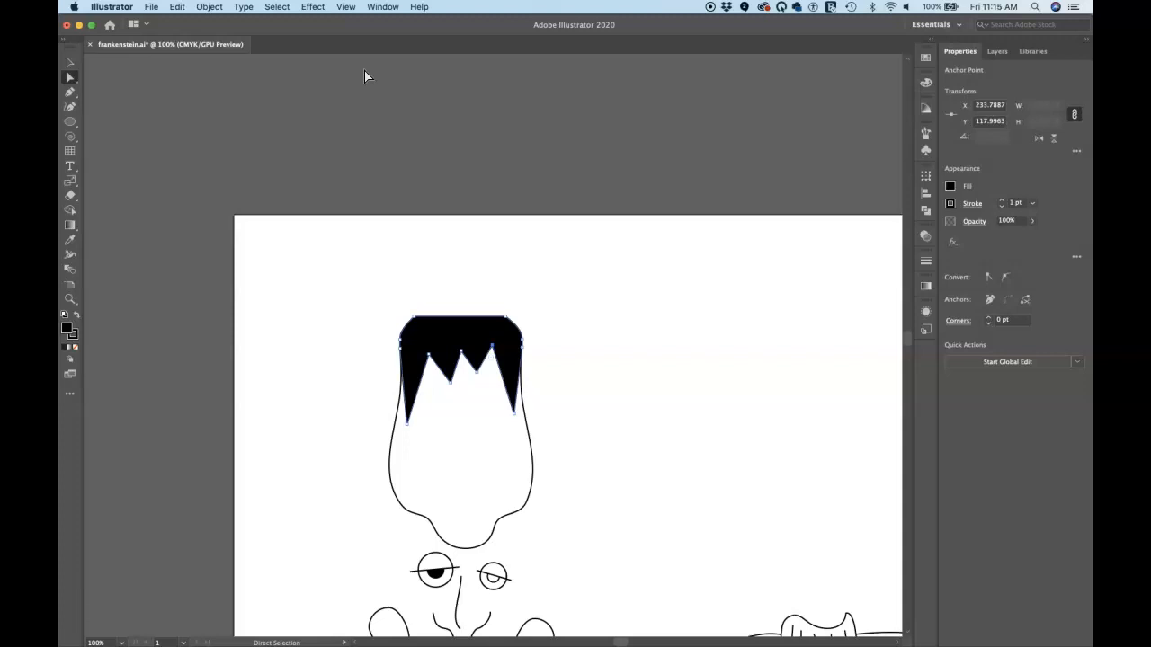
{"action": "key", "text": "super+0"}
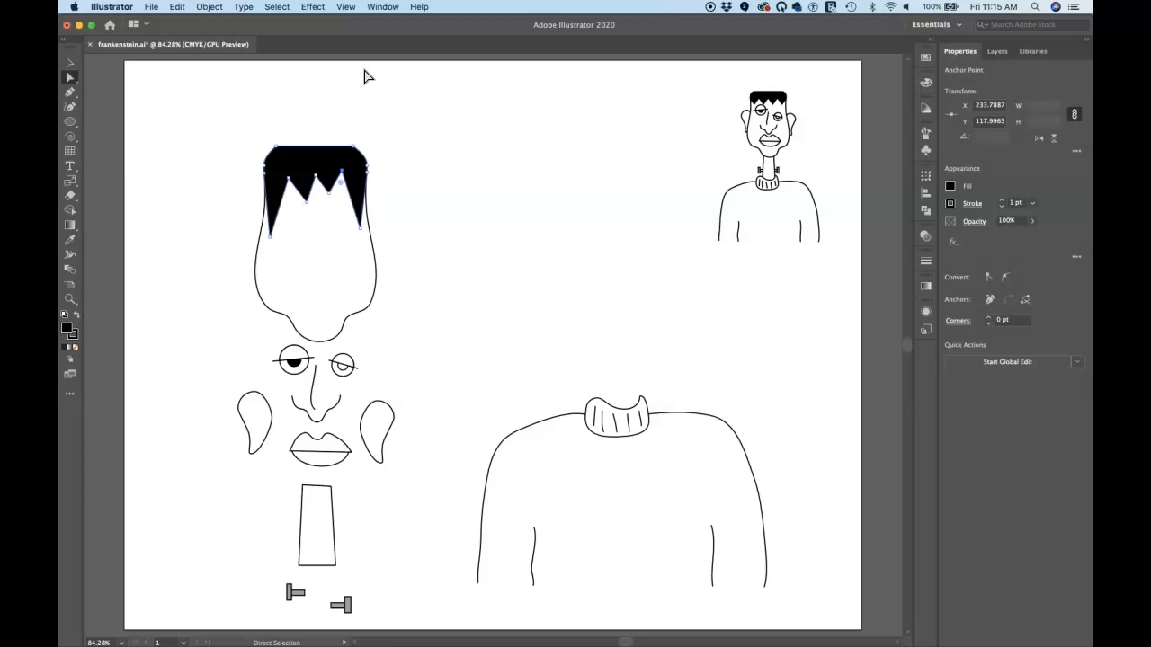
- Go through the saved views Face View, Hair View and Eyes Nose Mouth, ending on Eyes Nose Mouth
{"action": "left_click", "coordinate": [345, 9]}
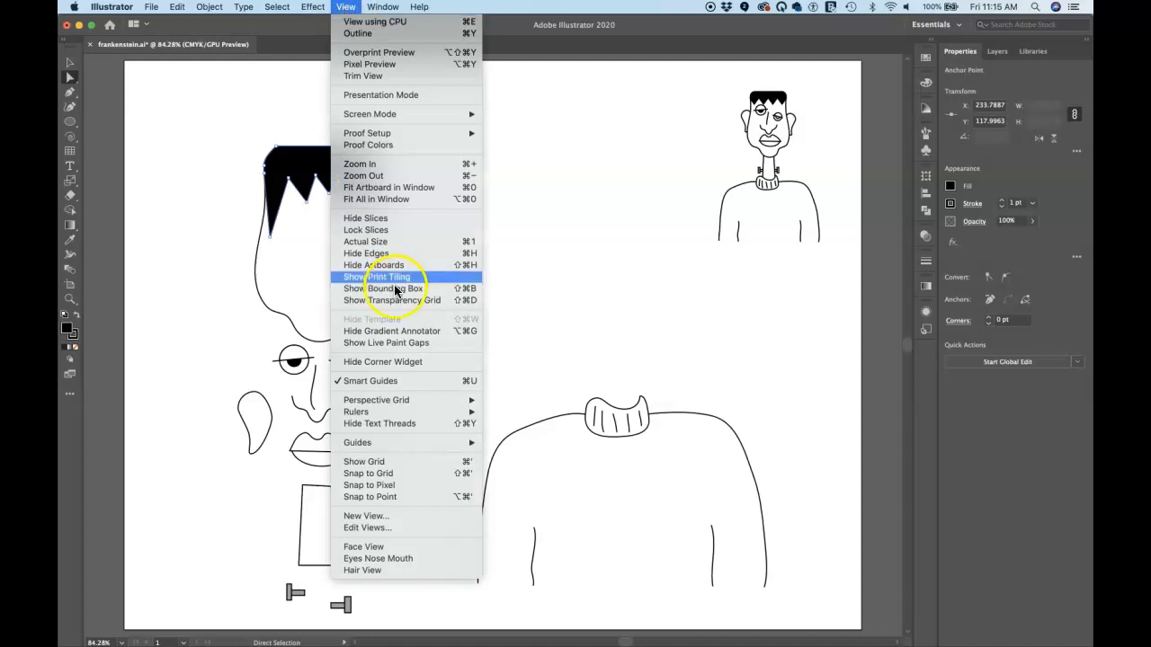
{"action": "left_click", "coordinate": [397, 547]}
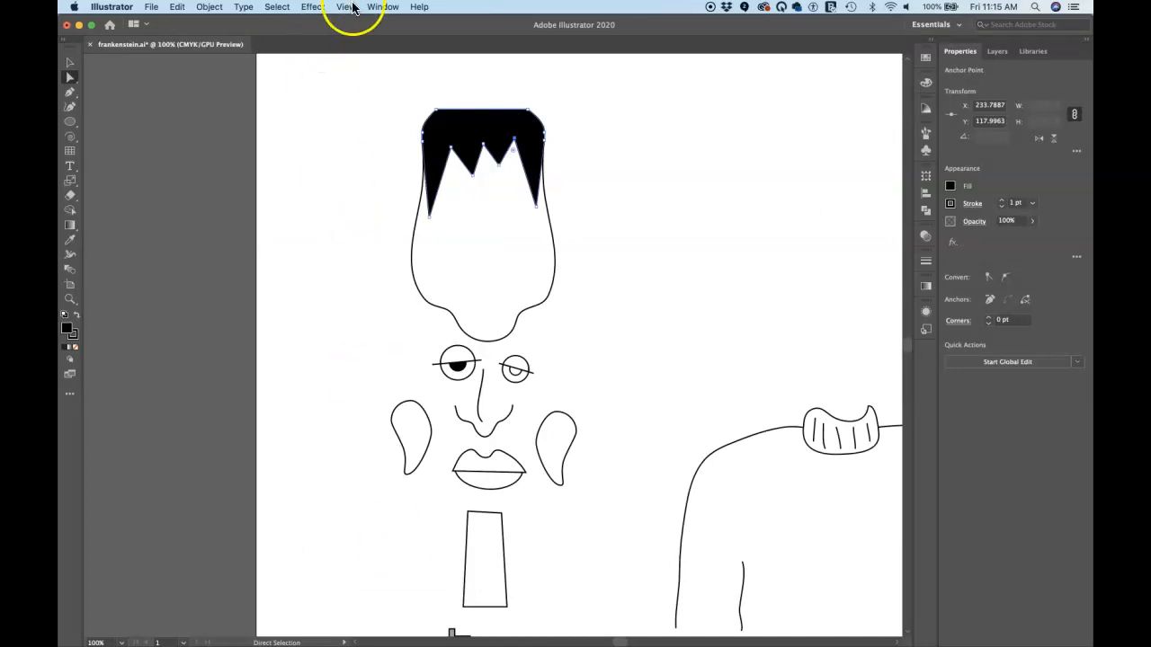
{"action": "left_click", "coordinate": [346, 7]}
{"action": "left_click", "coordinate": [388, 568]}
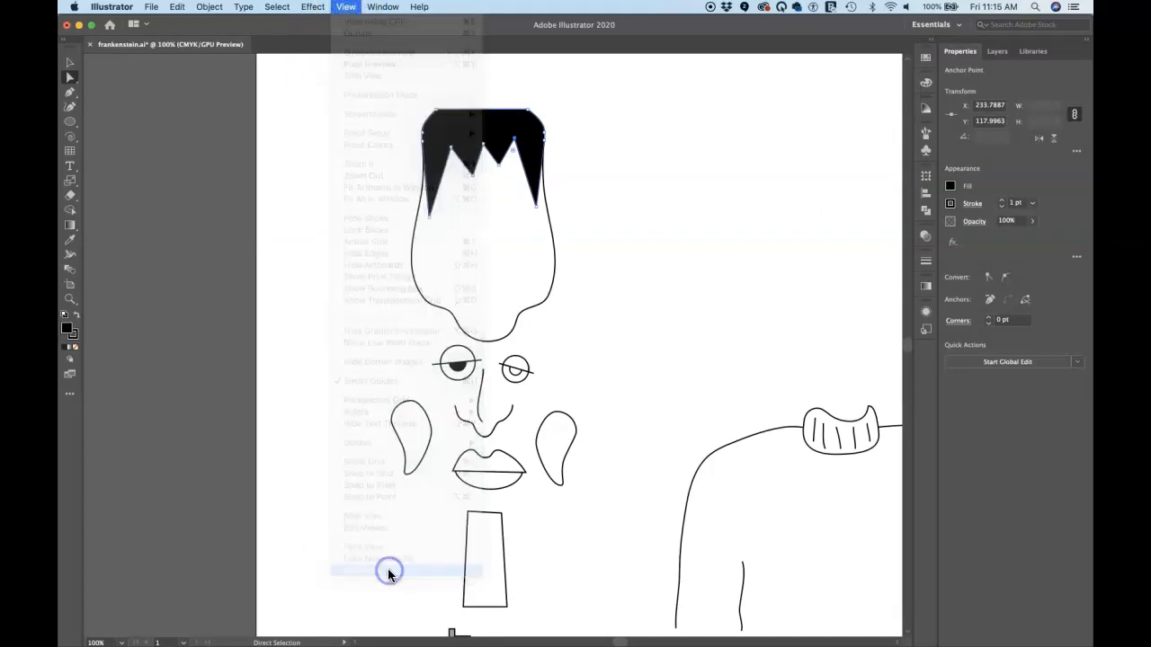
{"action": "left_click", "coordinate": [347, 7]}
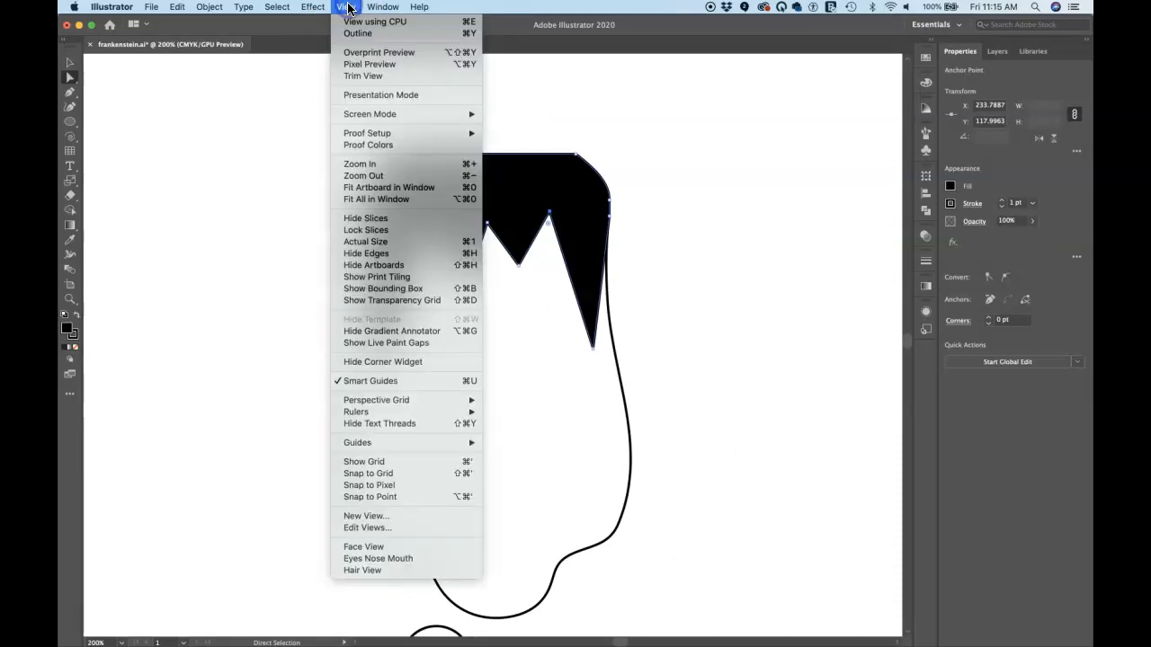
{"action": "left_click", "coordinate": [409, 558]}
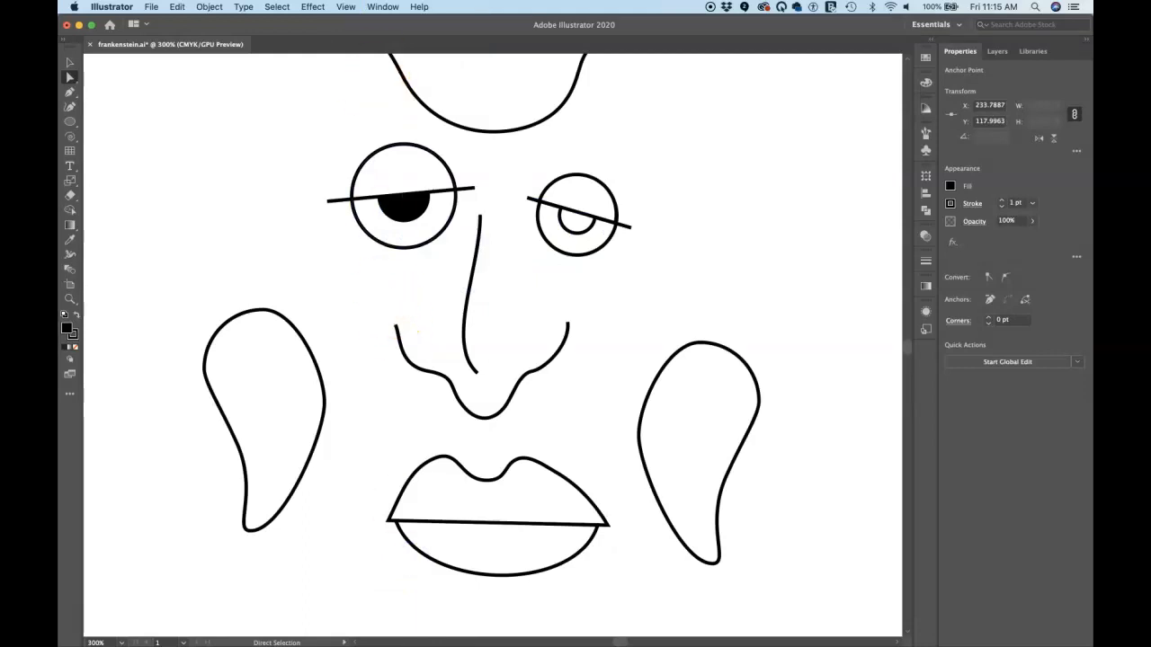
{"action": "left_click", "coordinate": [346, 7]}
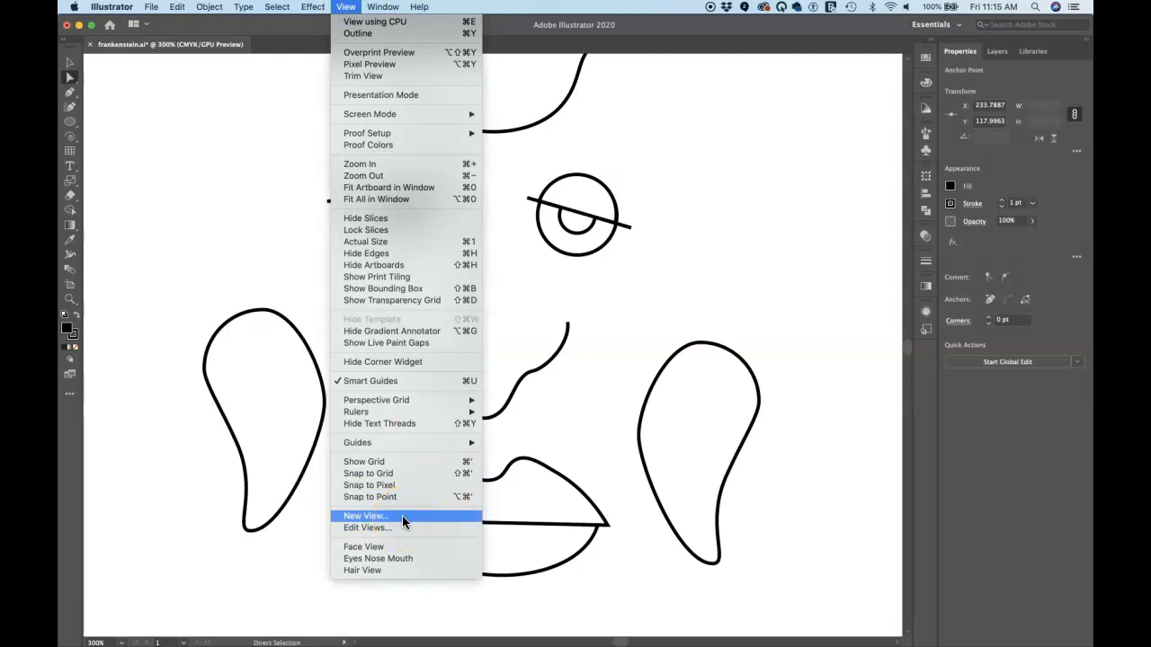
{"action": "left_click", "coordinate": [530, 331]}
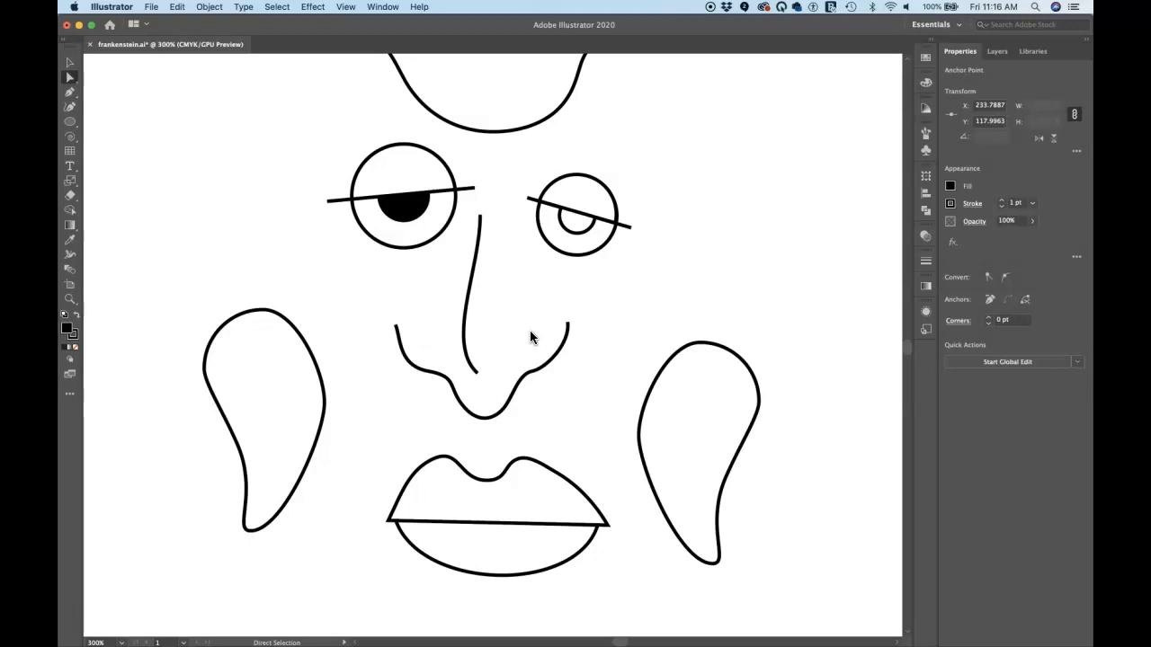
- With the Selection tool, test selecting the larger eye's upper lid and its black pupil as separate objects
{"action": "left_click", "coordinate": [398, 191]}
{"action": "key", "text": "v"}
{"action": "left_click", "coordinate": [348, 154]}
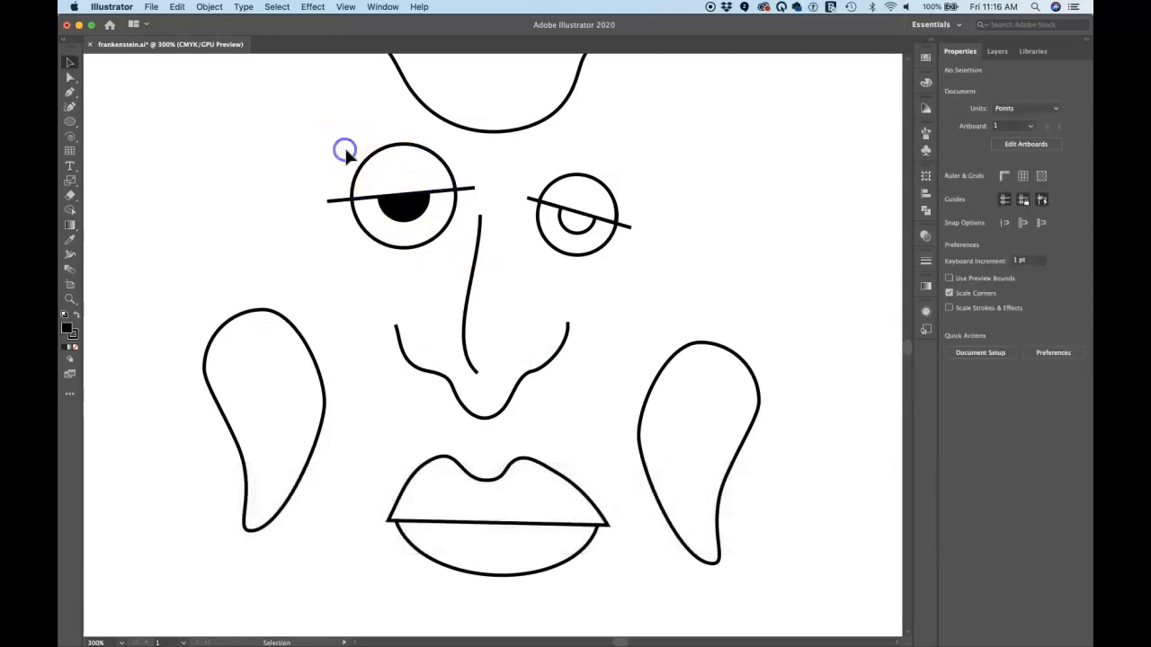
{"action": "left_click", "coordinate": [384, 169]}
{"action": "left_click", "coordinate": [429, 203]}
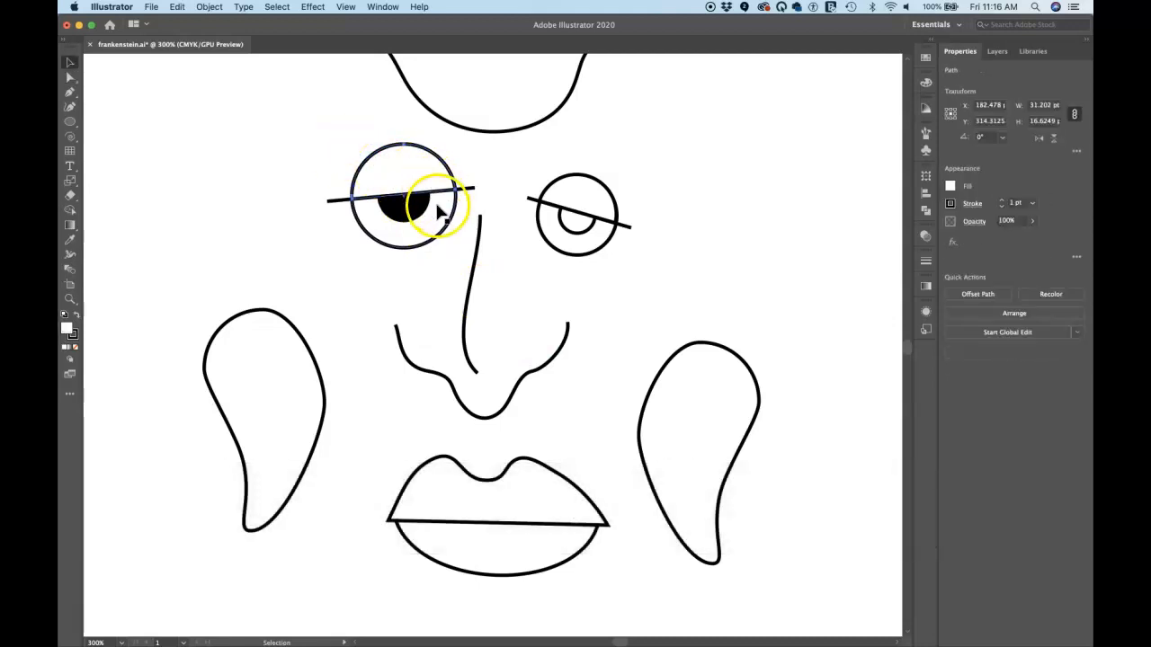
{"action": "left_click", "coordinate": [443, 216]}
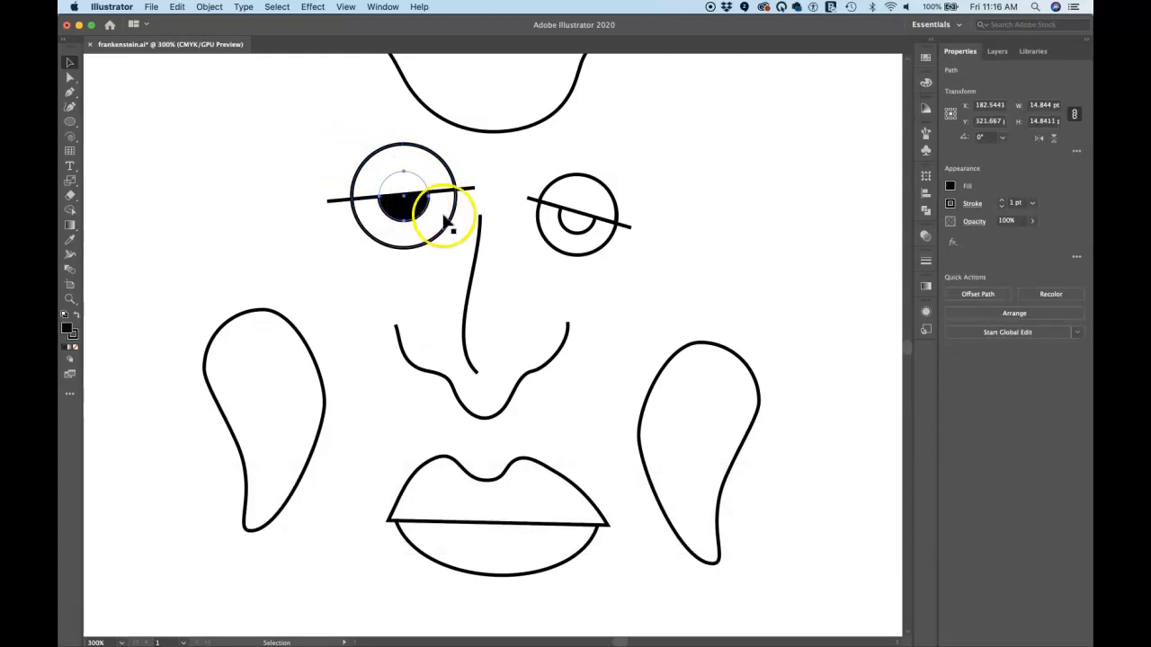
{"action": "left_click", "coordinate": [441, 214]}
{"action": "left_click", "coordinate": [468, 186]}
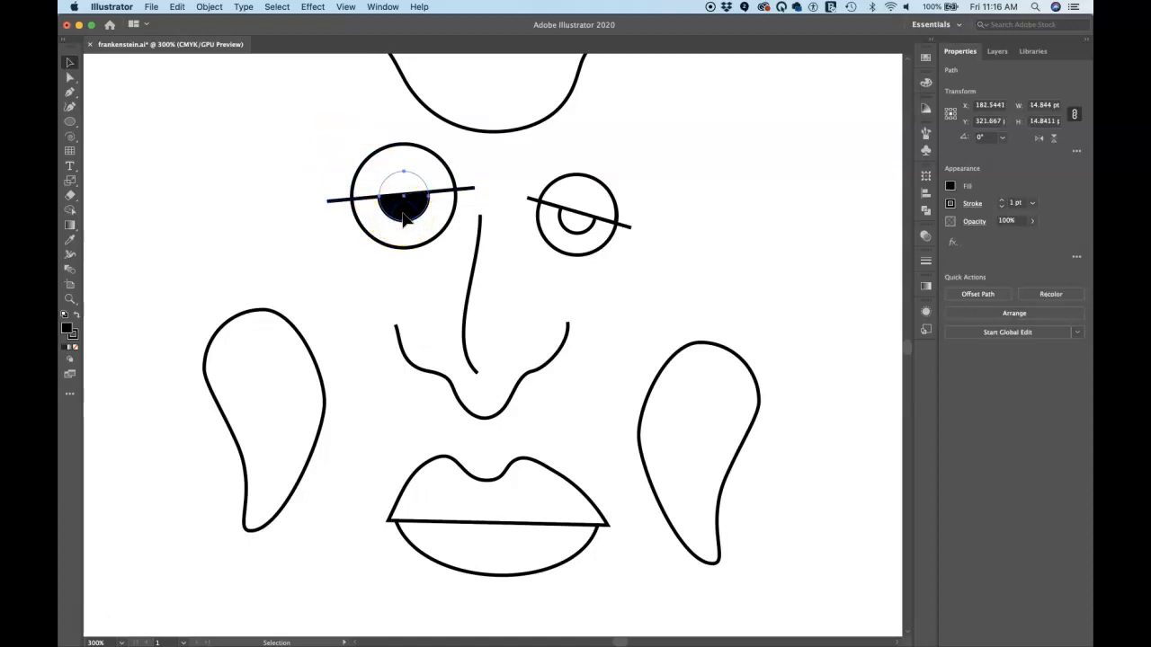
- Select the larger eye's pupil, outer circle and eyelid line together, and nudge them 1 pt to the left
{"action": "left_click", "coordinate": [418, 223]}
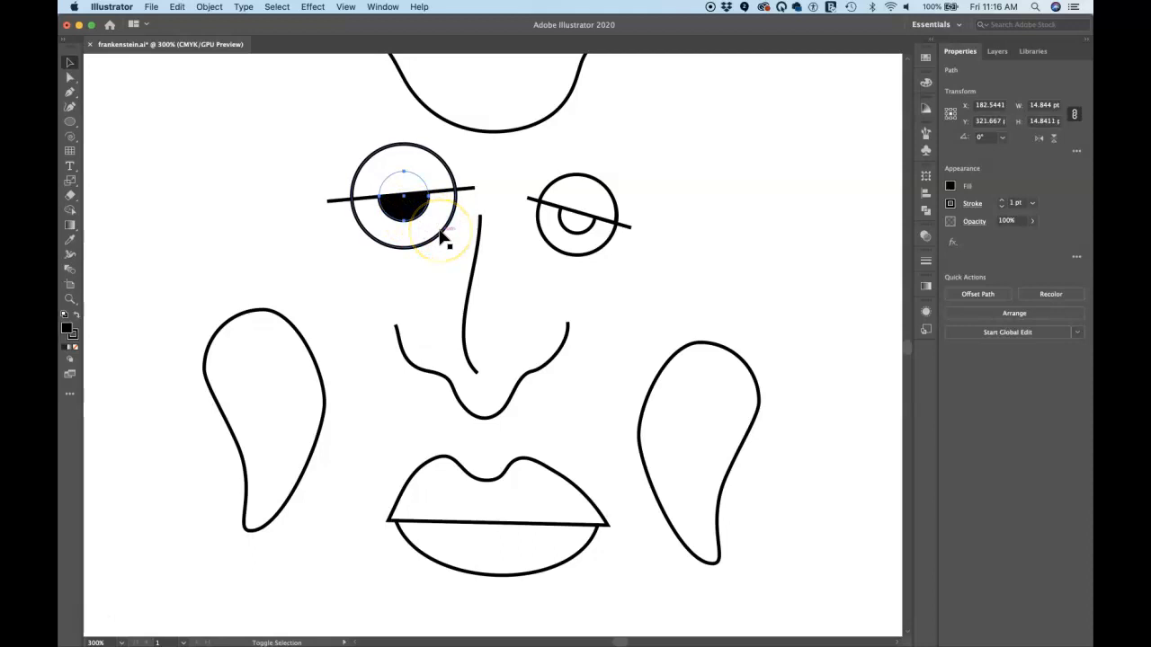
{"action": "left_click", "coordinate": [441, 235], "text": "shift"}
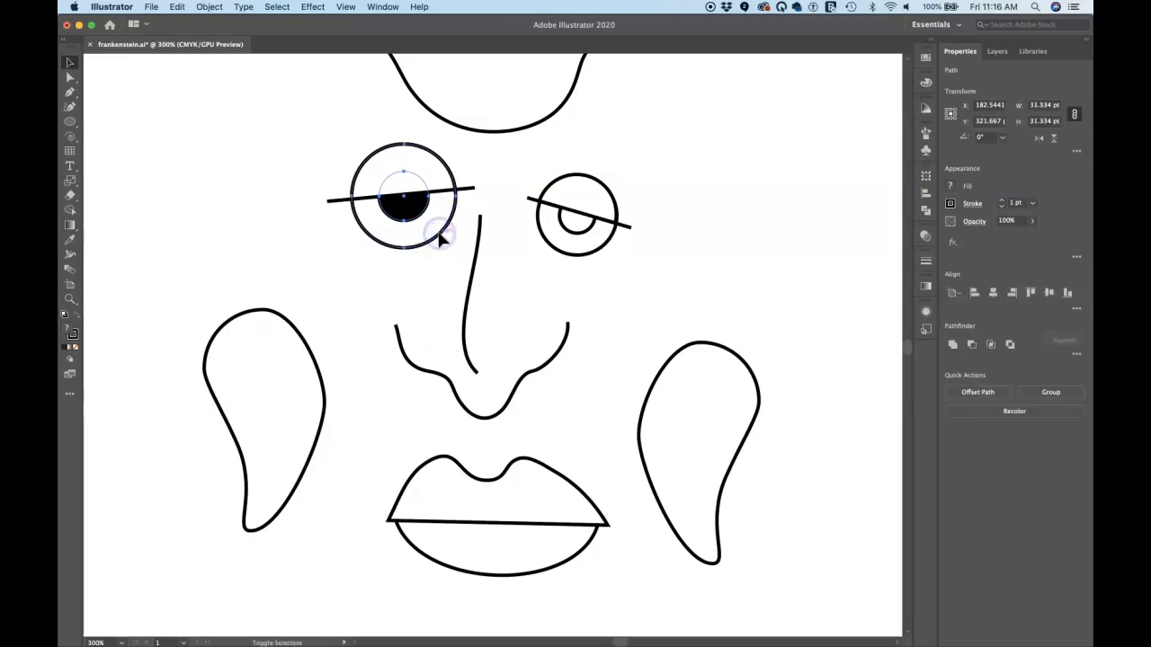
{"action": "left_click", "coordinate": [470, 190], "text": "shift"}
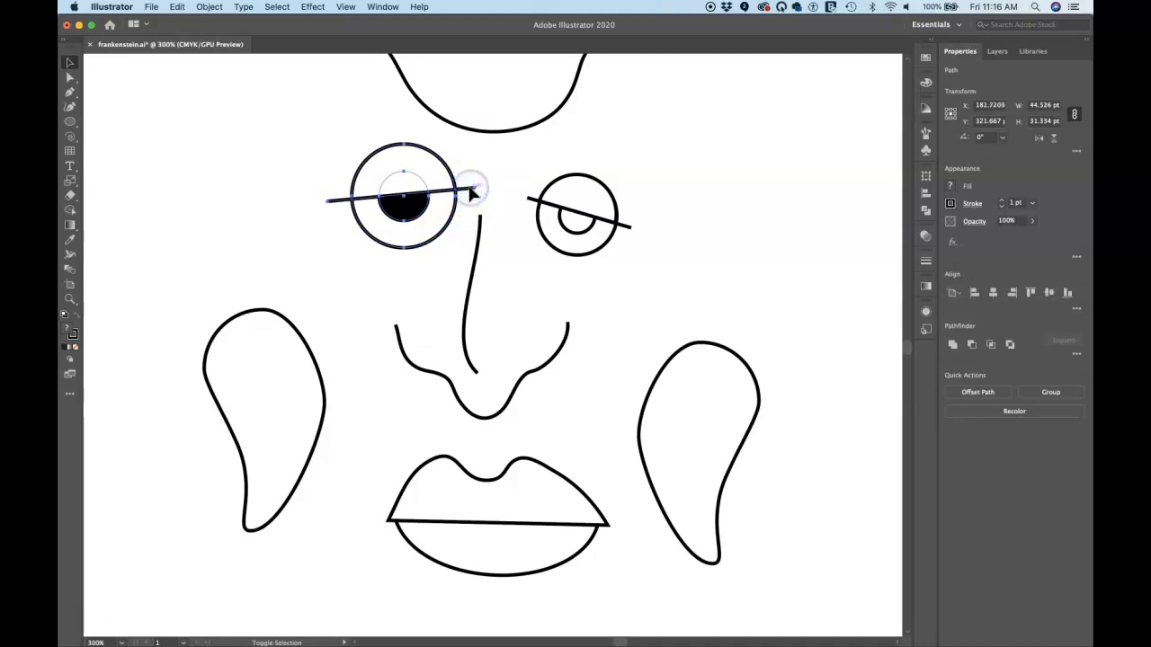
{"action": "left_click", "coordinate": [445, 167]}
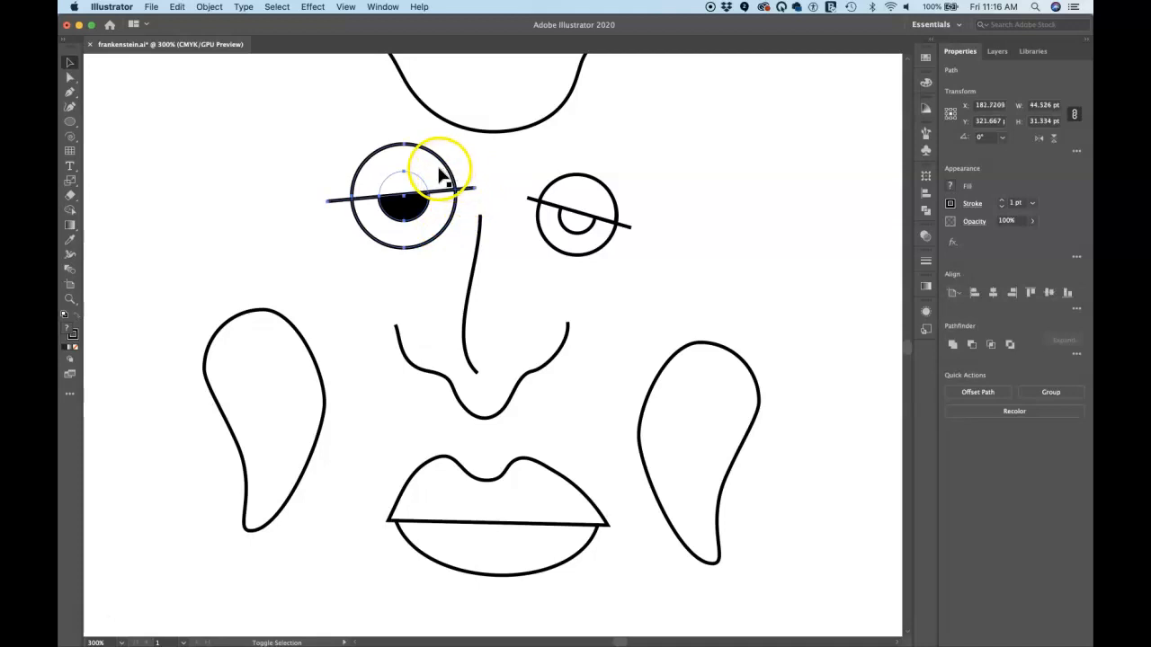
{"action": "key", "text": "Left"}
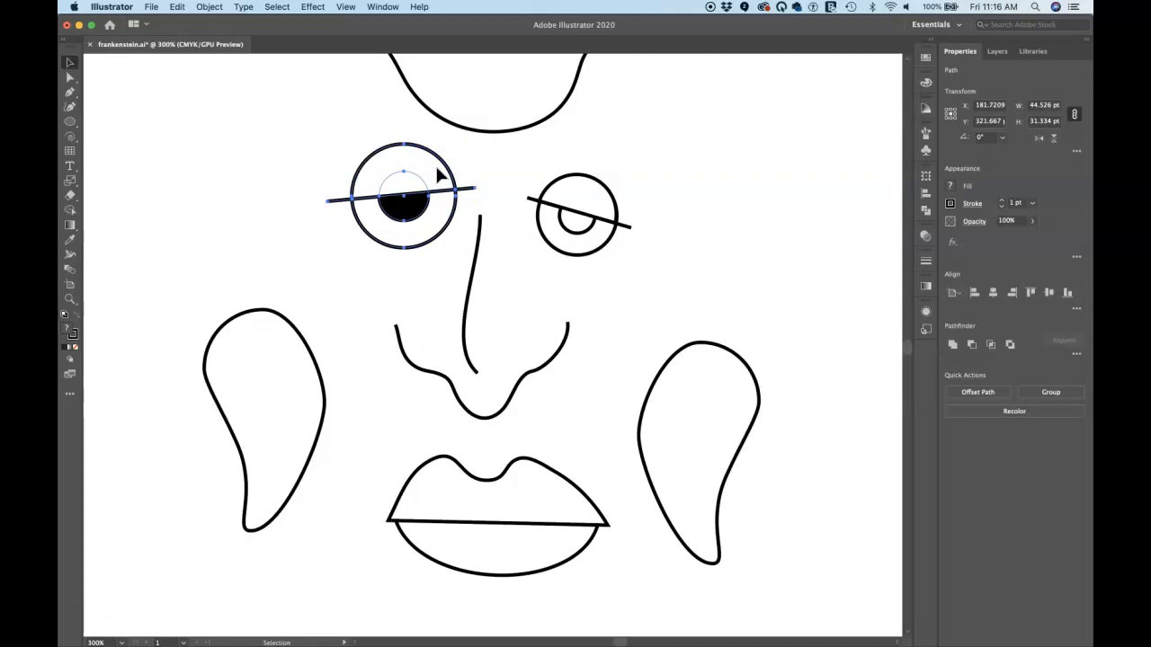
- Try moving the selected larger eye up and to the left as one unit, and undo the move
{"action": "left_click_drag", "start_coordinate": [436, 174], "coordinate": [347, 156]}
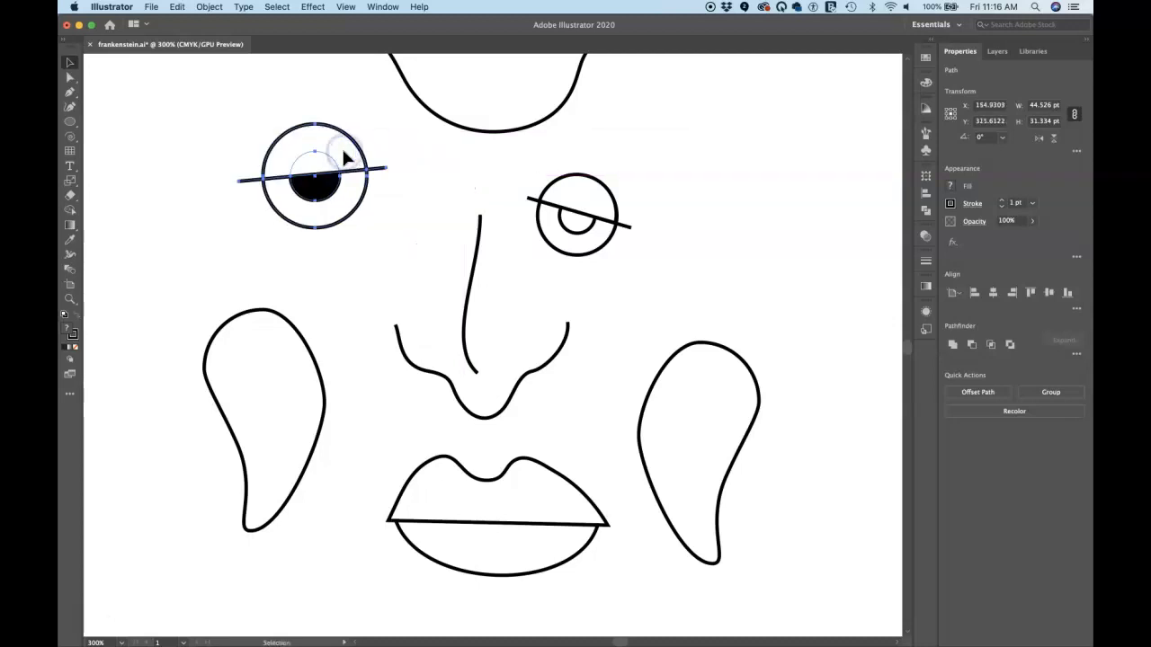
{"action": "key", "text": "super+z"}
{"action": "left_click_drag", "start_coordinate": [350, 187], "coordinate": [351, 247]}
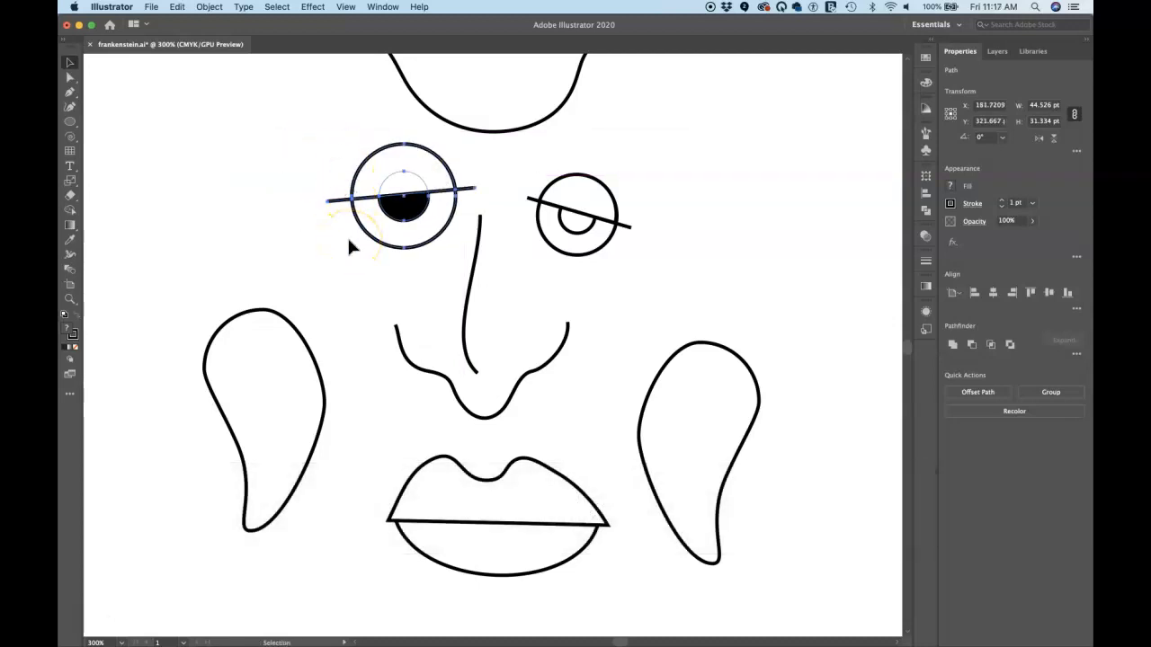
- Display the saved Face View at 100% with the larger eye's parts still selected
{"action": "left_click", "coordinate": [345, 7]}
{"action": "left_click", "coordinate": [405, 547]}
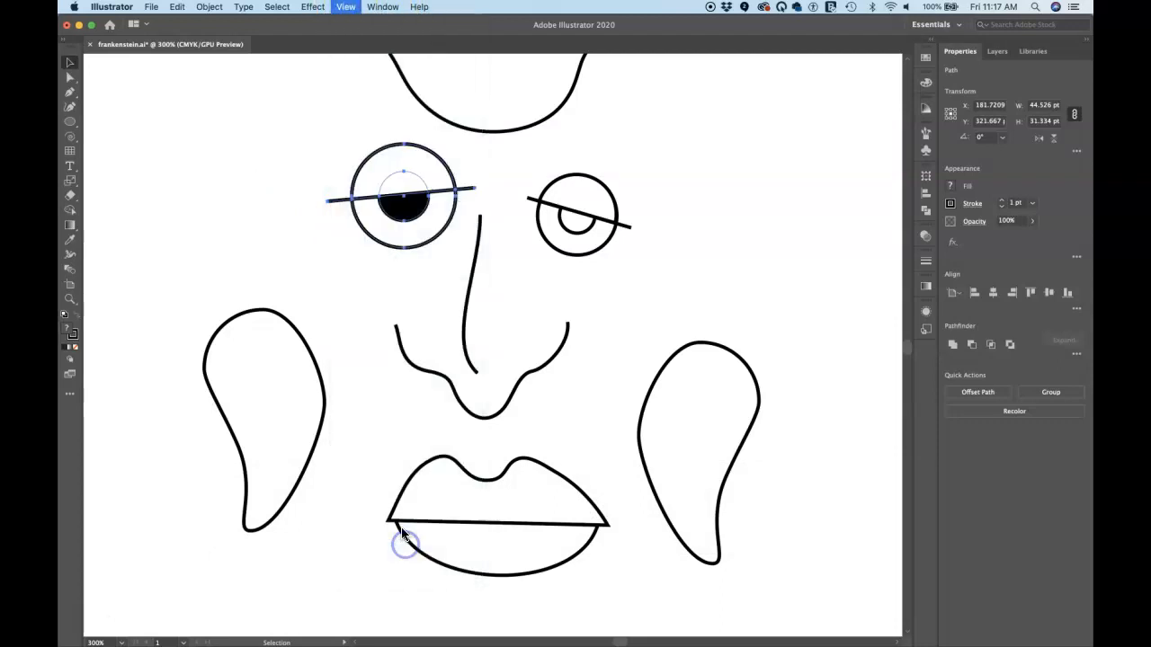
{"action": "key", "text": "super+1"}
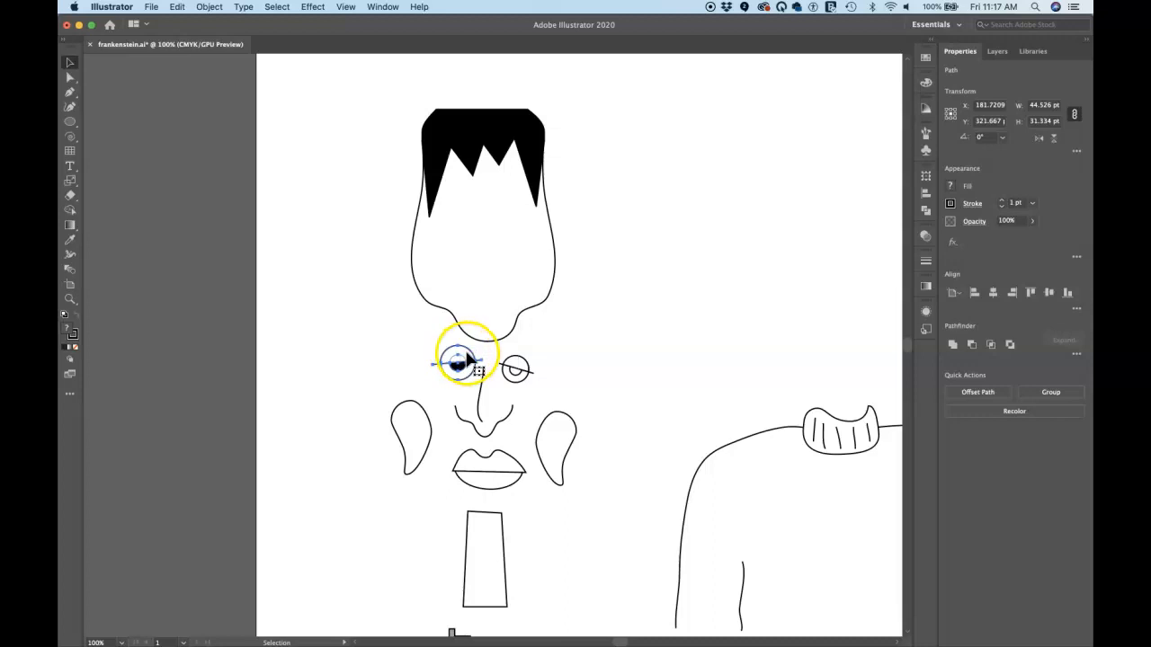
- Move the selected larger eye up onto the head to about X 183 pt, Y 181 pt, and display the saved Eyes Nose Mouth view
{"action": "left_click_drag", "start_coordinate": [470, 360], "coordinate": [470, 200]}
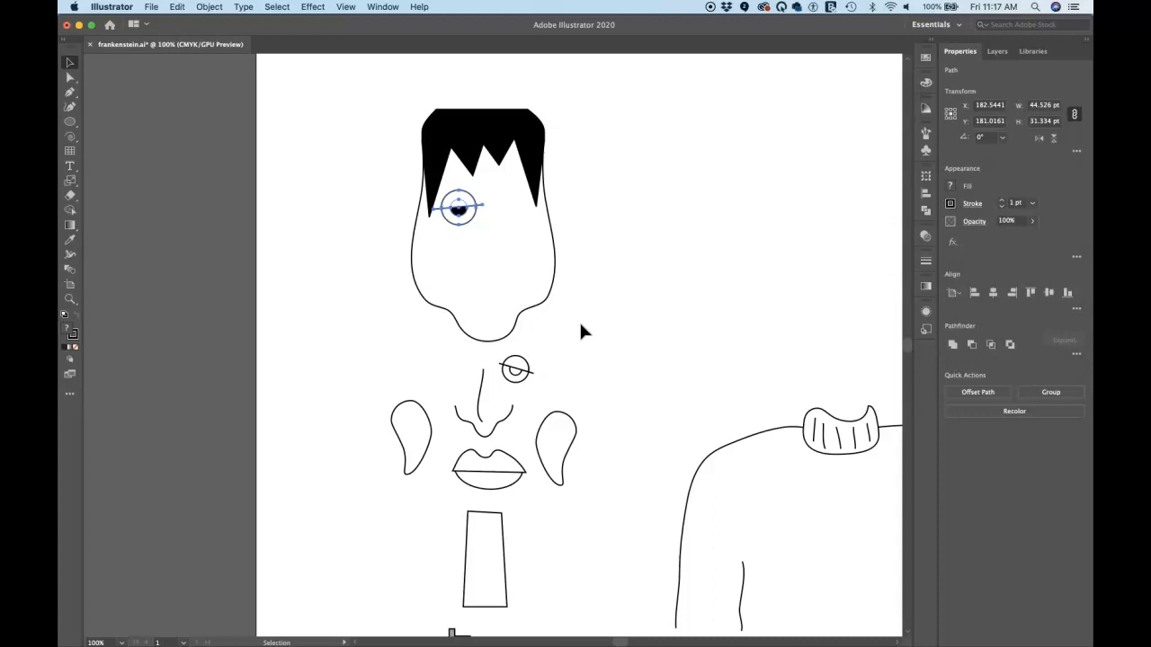
{"action": "left_click", "coordinate": [346, 7]}
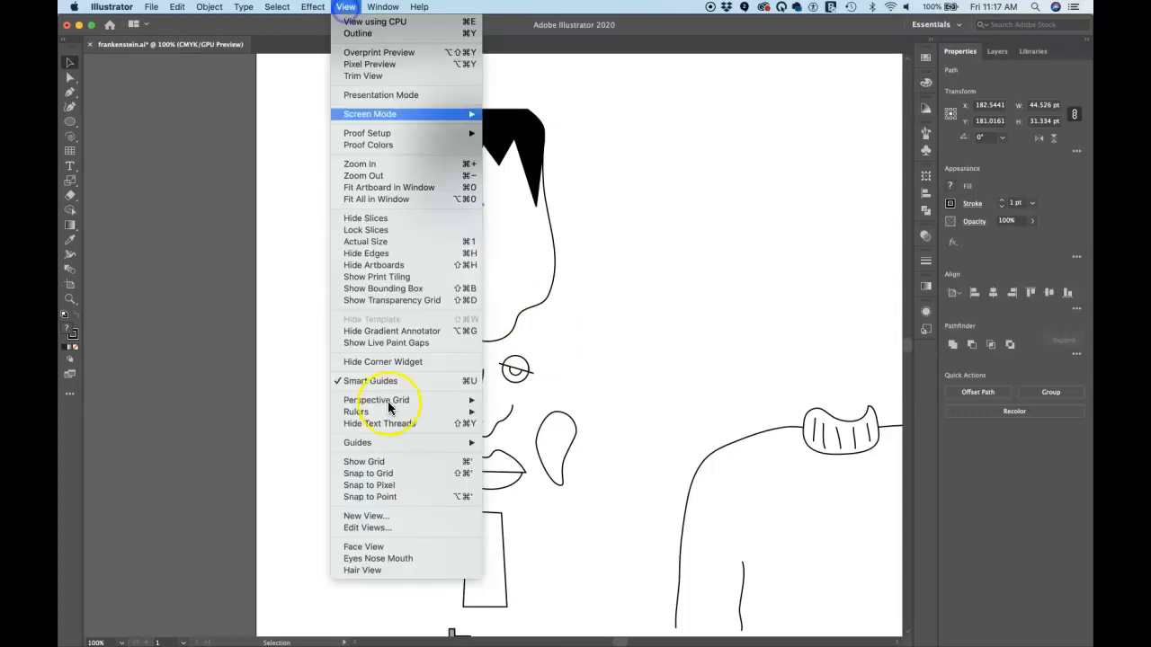
{"action": "left_click", "coordinate": [389, 554]}
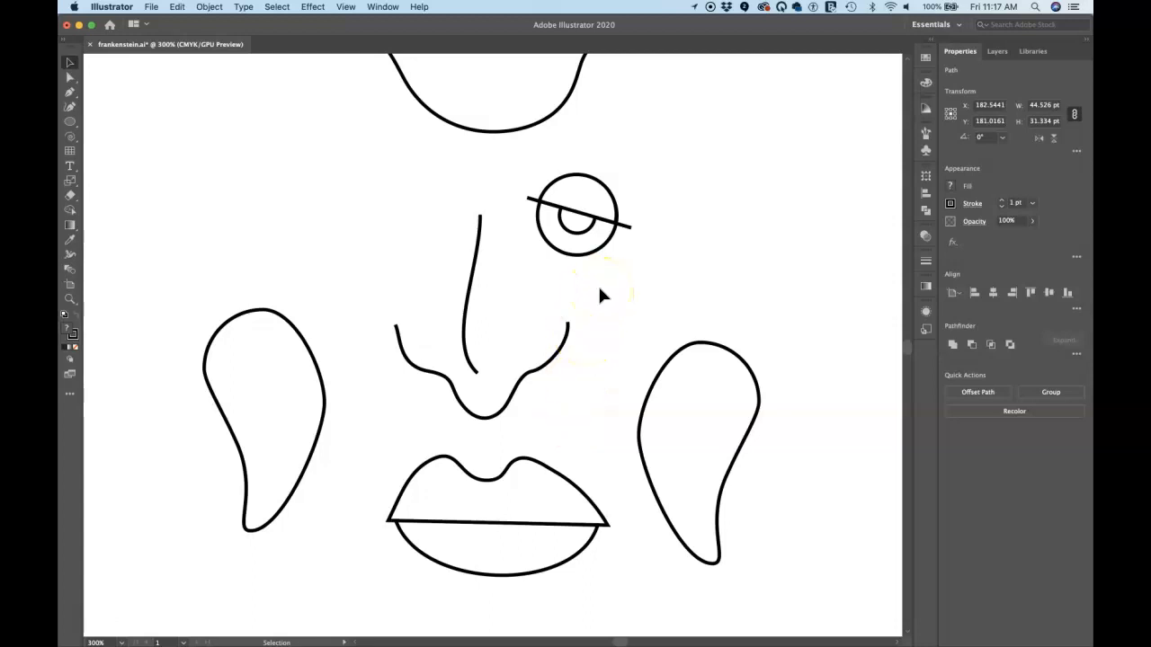
- Try enclosing all parts of the smaller eye in a selection marquee, and clear the selection
{"action": "left_click", "coordinate": [615, 232]}
{"action": "left_click", "coordinate": [651, 163]}
{"action": "left_click_drag", "start_coordinate": [651, 163], "coordinate": [521, 270]}
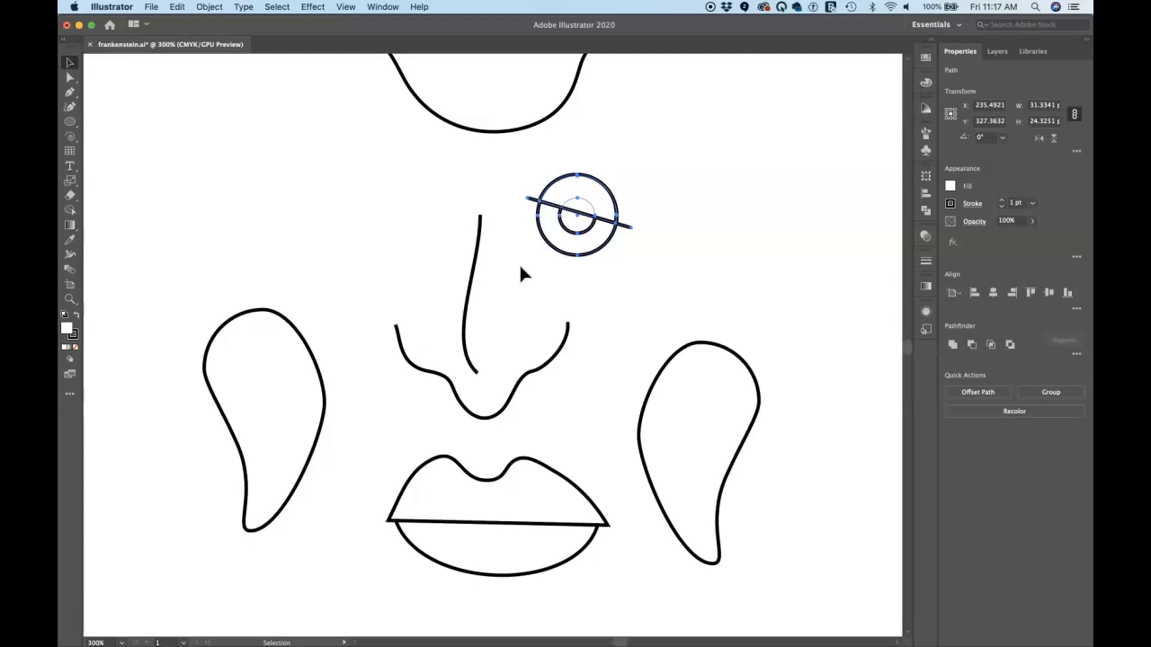
{"action": "left_click", "coordinate": [647, 192]}
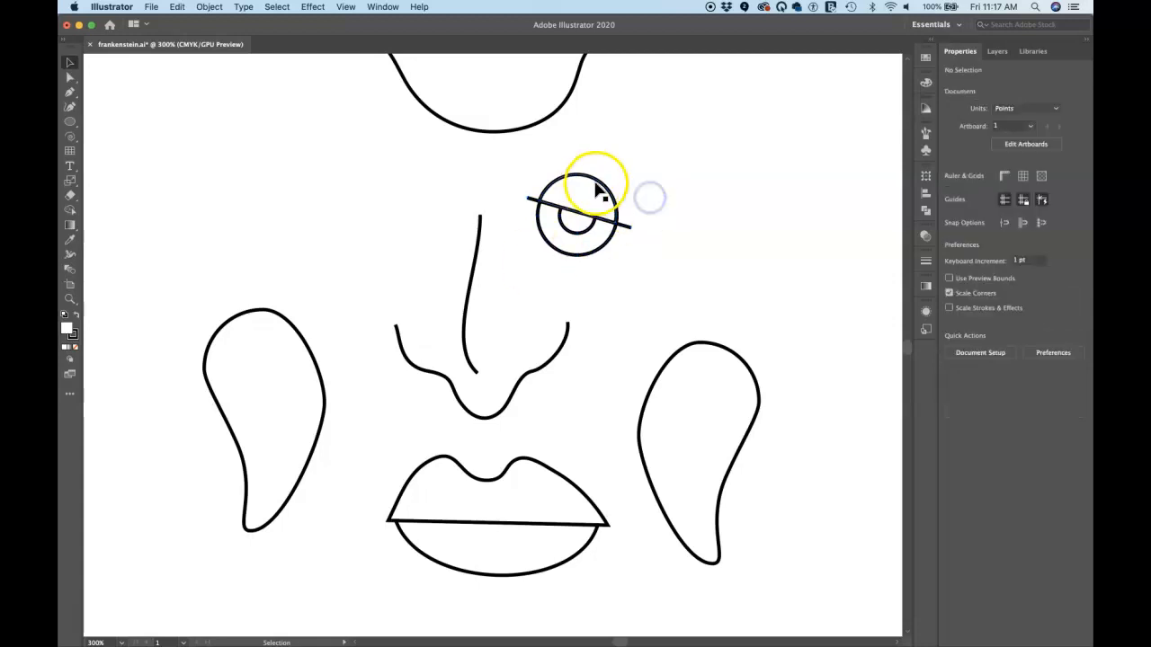
{"action": "left_click_drag", "start_coordinate": [643, 177], "coordinate": [528, 255]}
{"action": "left_click", "coordinate": [680, 200]}
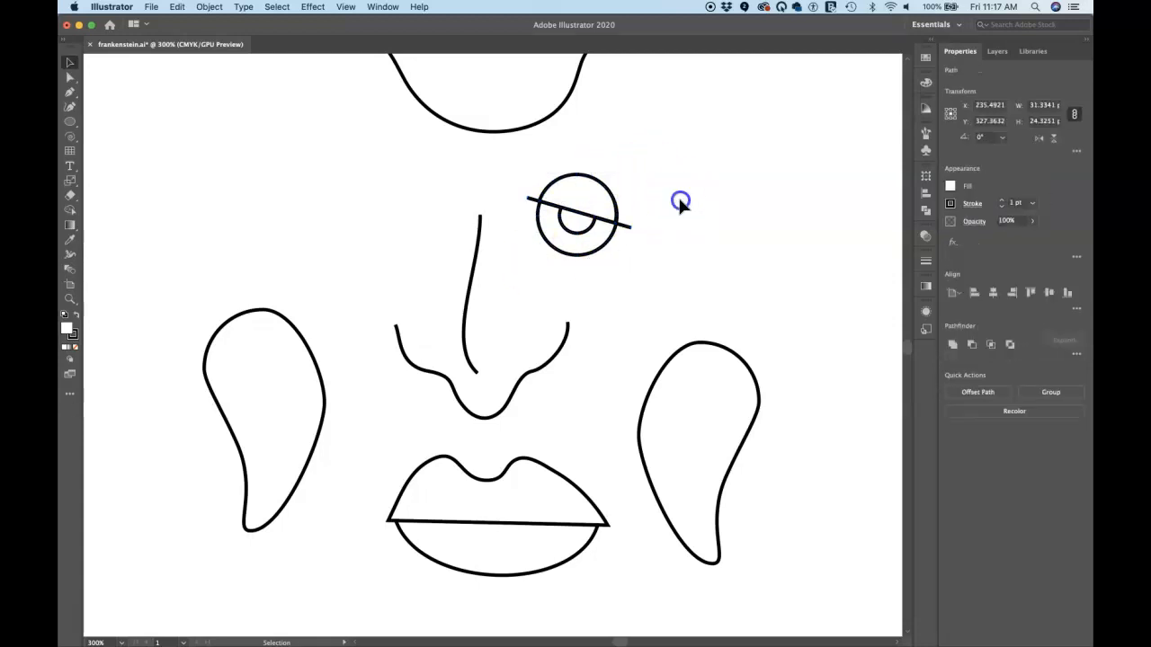
- Select the smaller eye's outer circle, pupil and lid line with one marquee and group them
{"action": "left_click", "coordinate": [646, 202]}
{"action": "left_click_drag", "start_coordinate": [647, 199], "coordinate": [509, 233]}
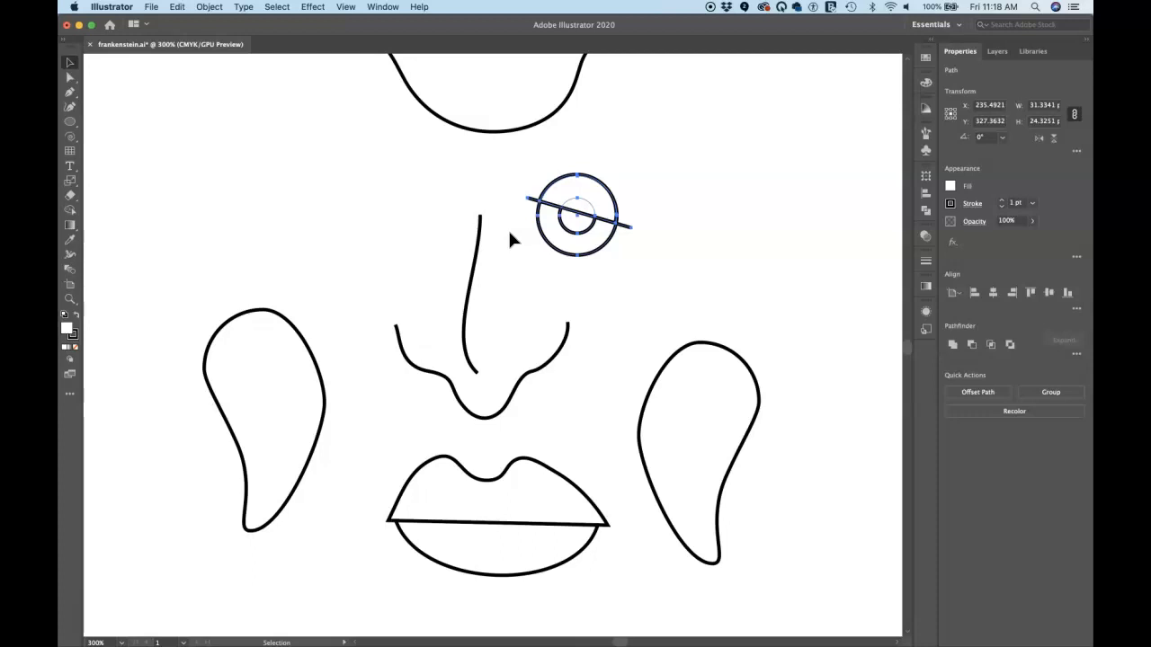
{"action": "left_click", "coordinate": [210, 7]}
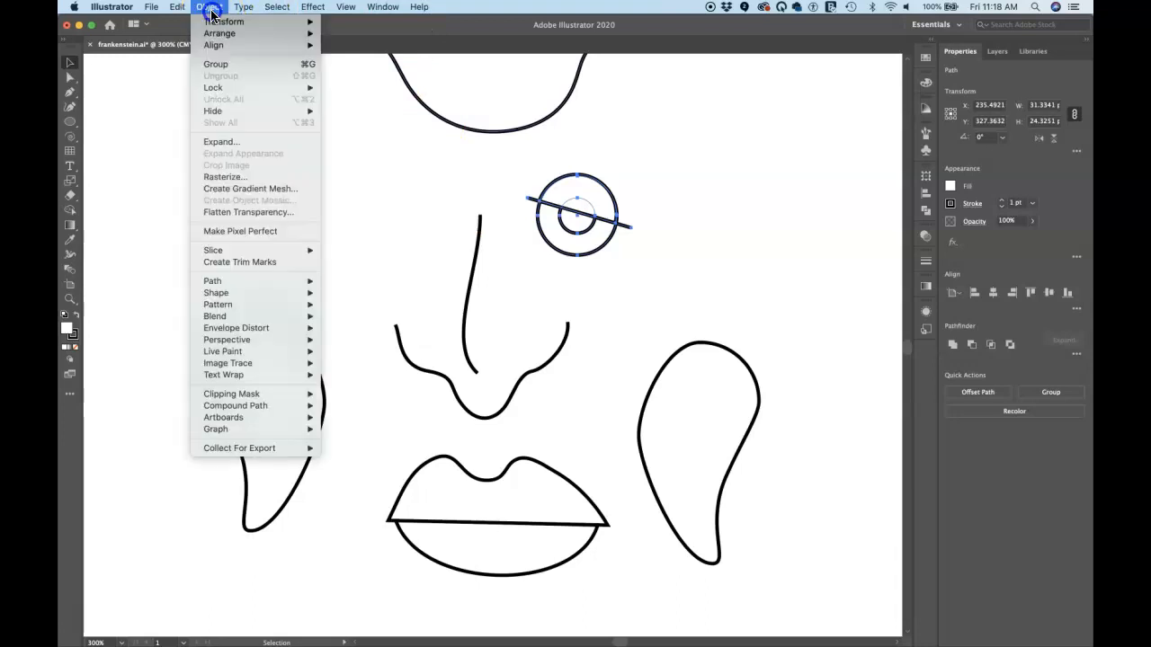
{"action": "left_click", "coordinate": [230, 72]}
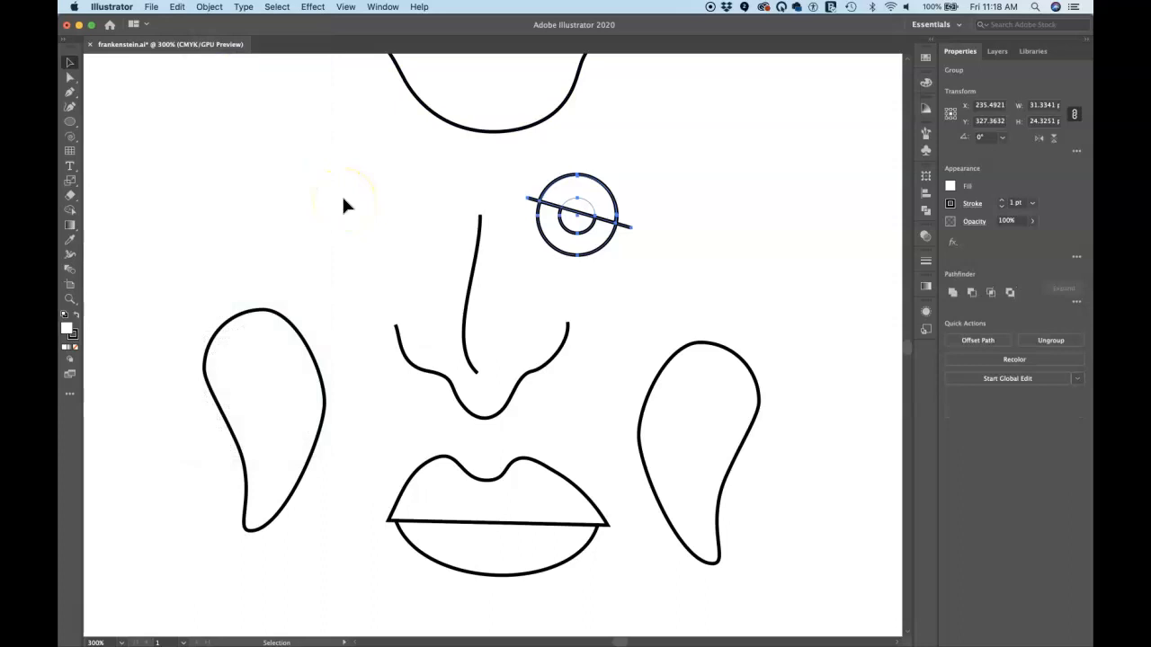
- Deselect and reselect the smaller eye to check that its parts select as one group
{"action": "left_click", "coordinate": [610, 167]}
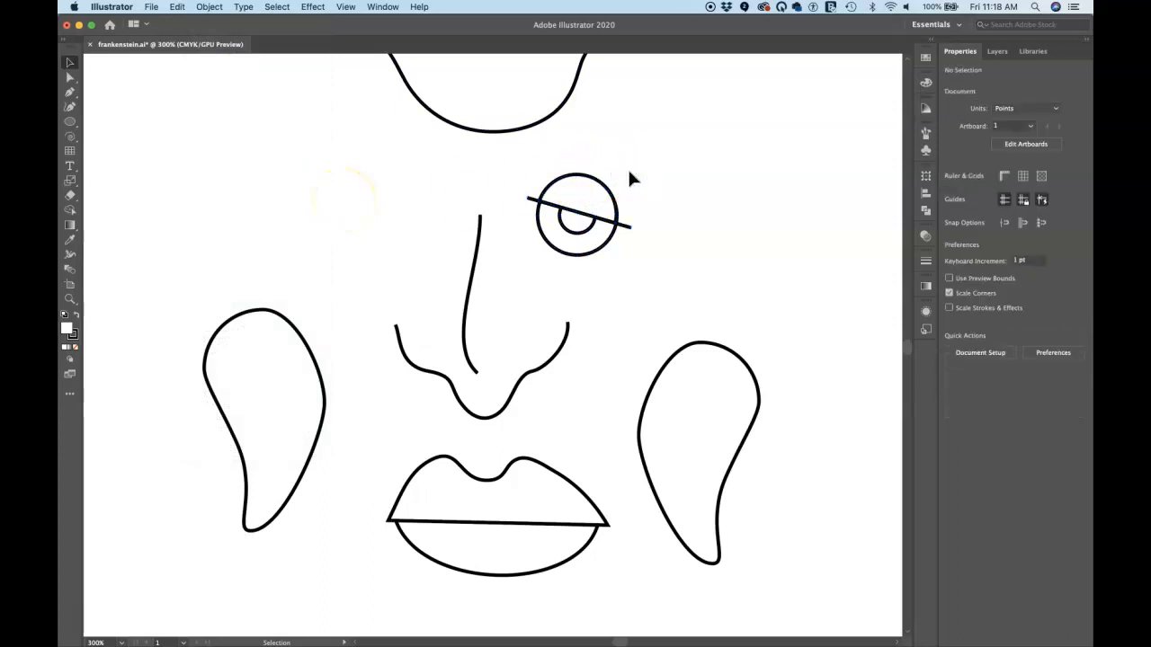
{"action": "left_click", "coordinate": [611, 213]}
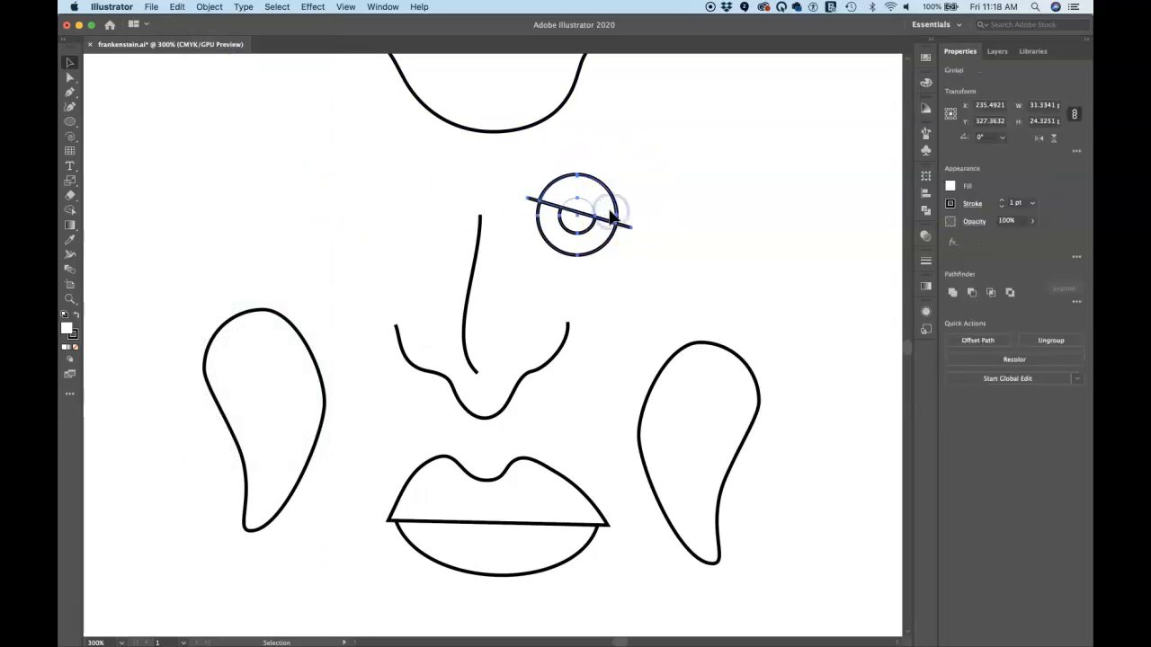
{"action": "left_click", "coordinate": [645, 210]}
{"action": "left_click", "coordinate": [598, 216]}
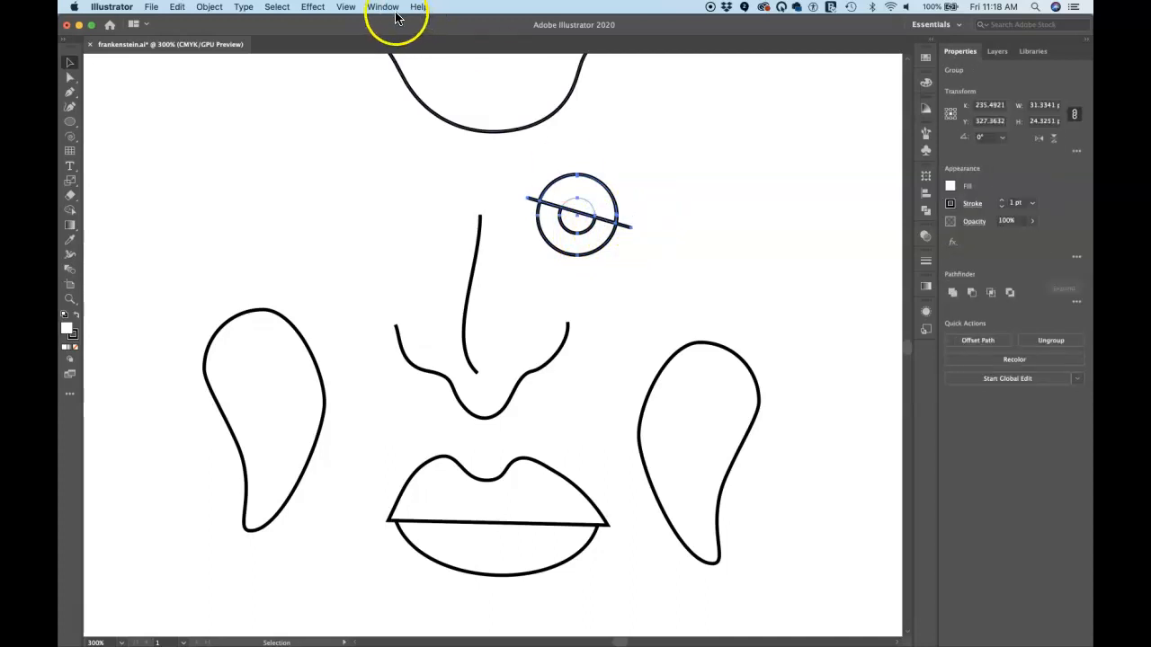
- In the saved Face View, move the grouped smaller eye onto the head beside the larger eye, at about X 232 pt, Y 197 pt
{"action": "left_click", "coordinate": [346, 6]}
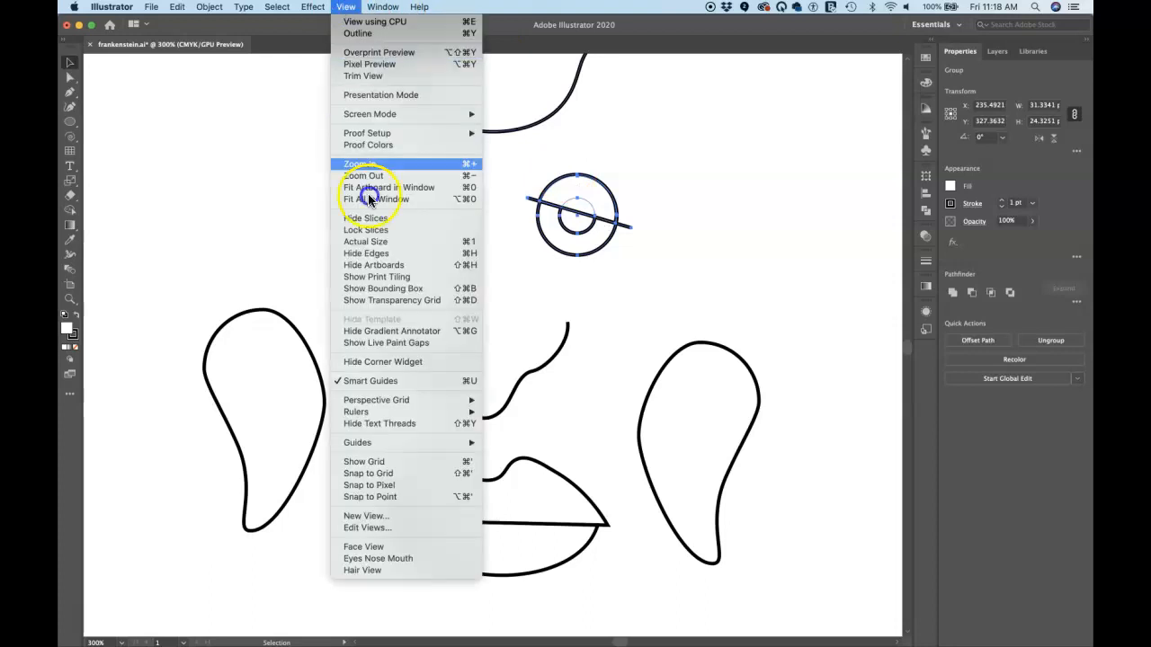
{"action": "left_click", "coordinate": [378, 546]}
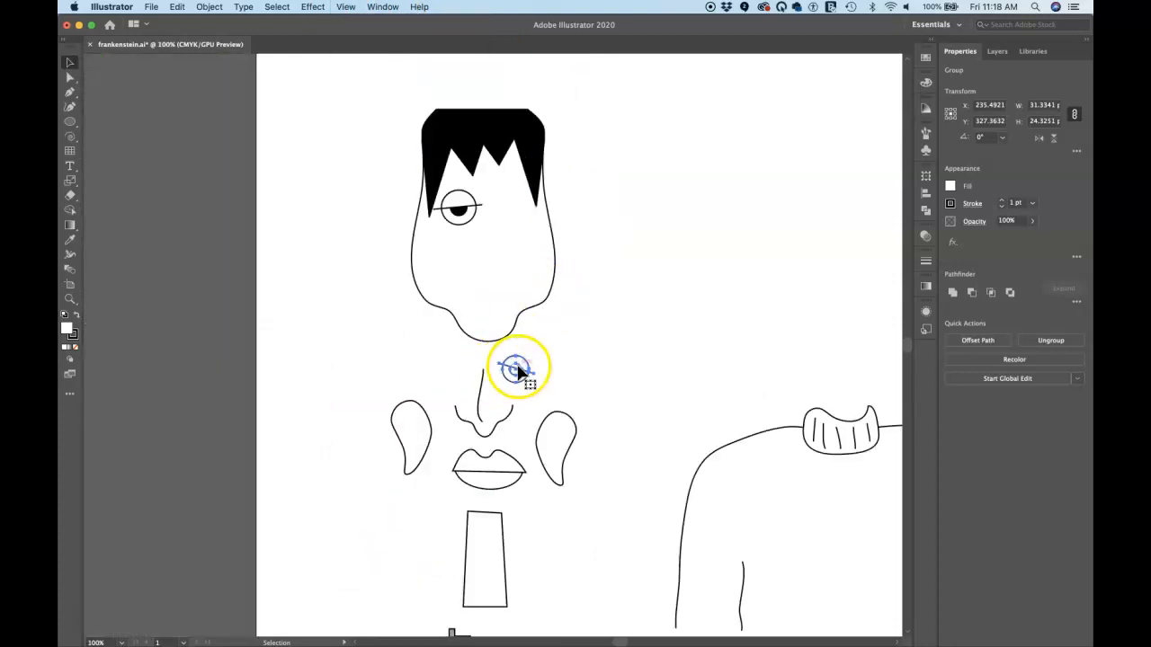
{"action": "left_click_drag", "start_coordinate": [521, 371], "coordinate": [513, 226]}
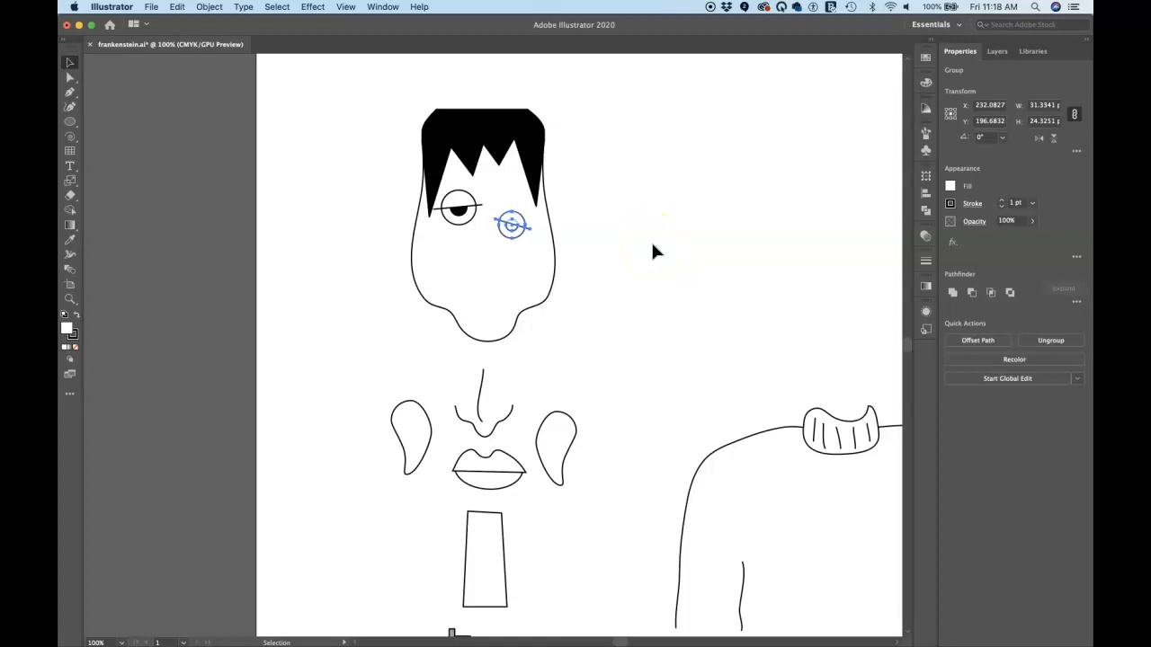
- Deselect the smaller eye, select the larger eye's outer circle, and display the saved Hair View
{"action": "left_click", "coordinate": [631, 246]}
{"action": "left_click", "coordinate": [465, 216]}
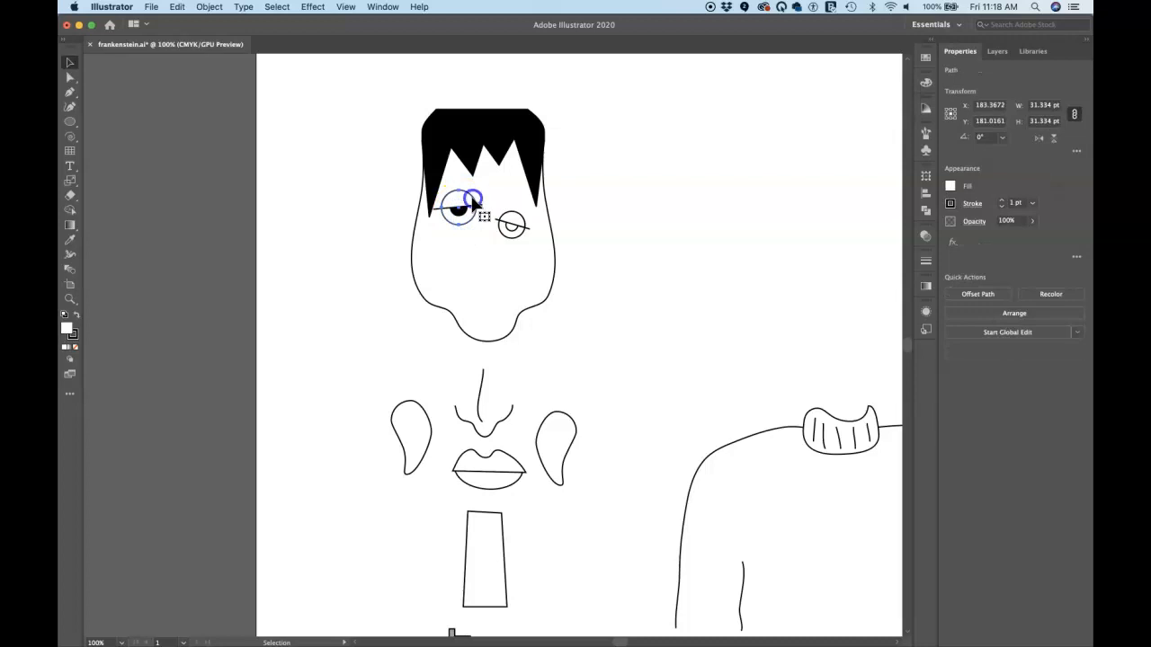
{"action": "left_click", "coordinate": [345, 7]}
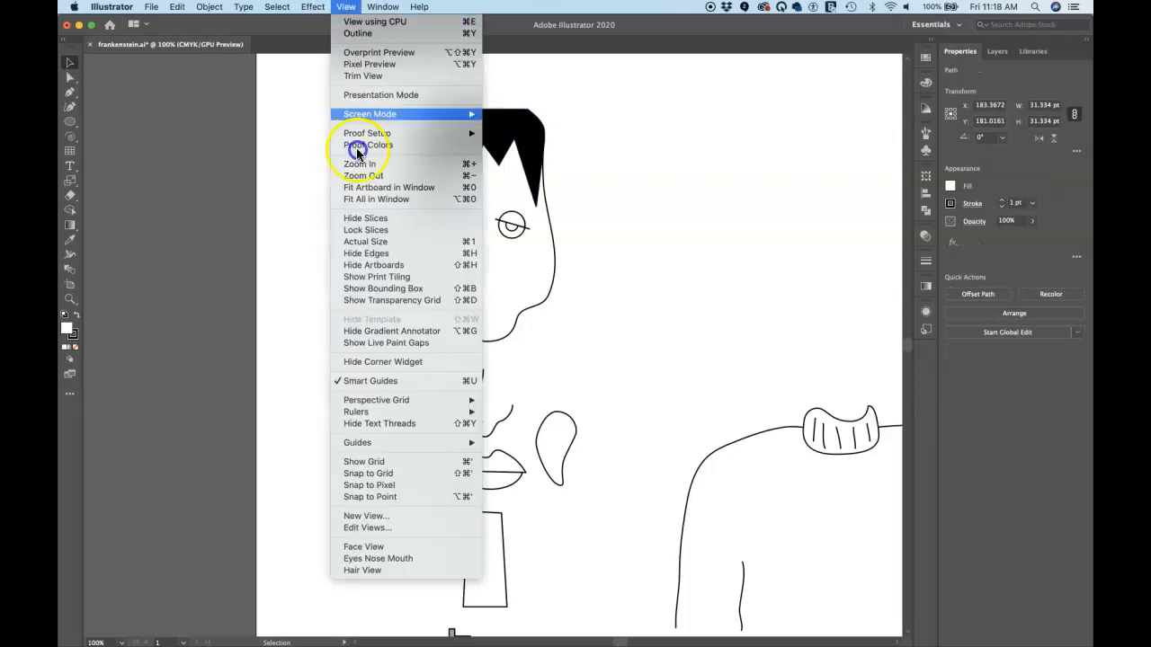
{"action": "left_click", "coordinate": [393, 571]}
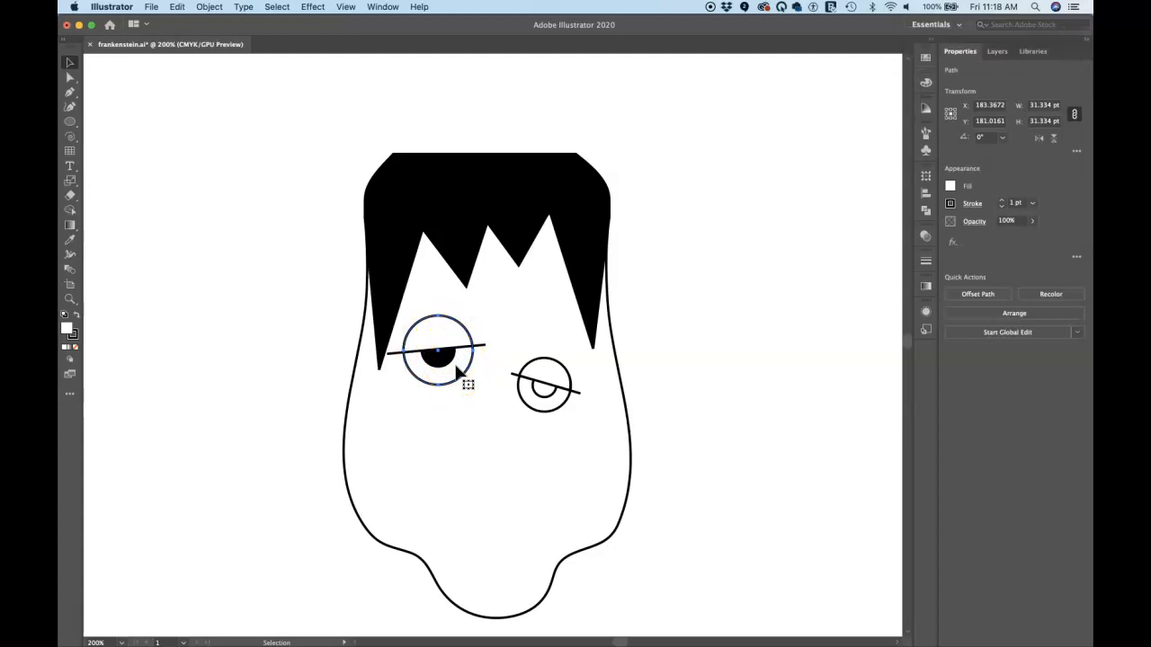
- Try to select the larger eye's parts with a marquee started outside the head, and clear the selection
{"action": "left_click", "coordinate": [407, 340]}
{"action": "left_click_drag", "start_coordinate": [466, 372], "coordinate": [486, 389]}
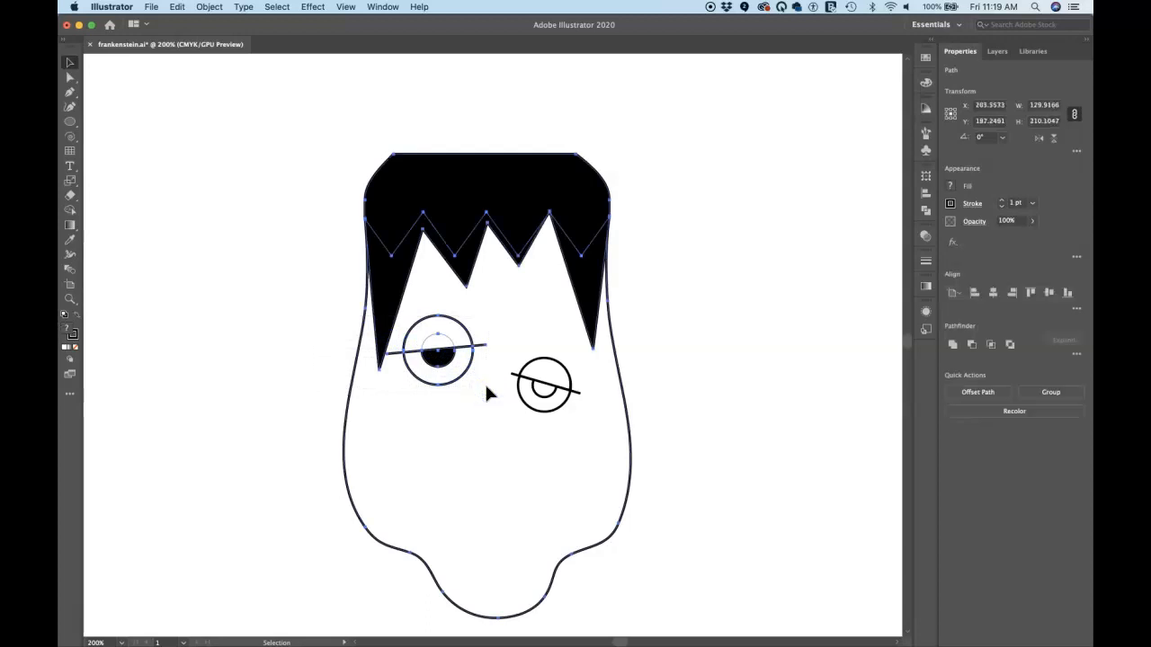
{"action": "left_click", "coordinate": [328, 338]}
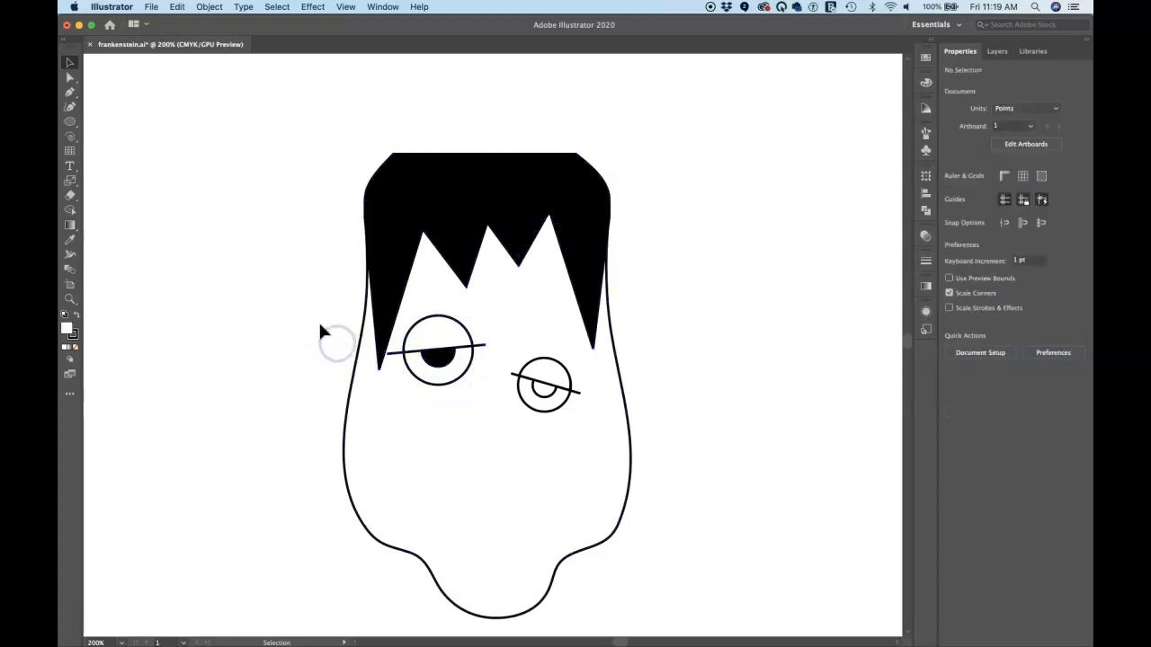
{"action": "left_click_drag", "start_coordinate": [315, 318], "coordinate": [485, 398]}
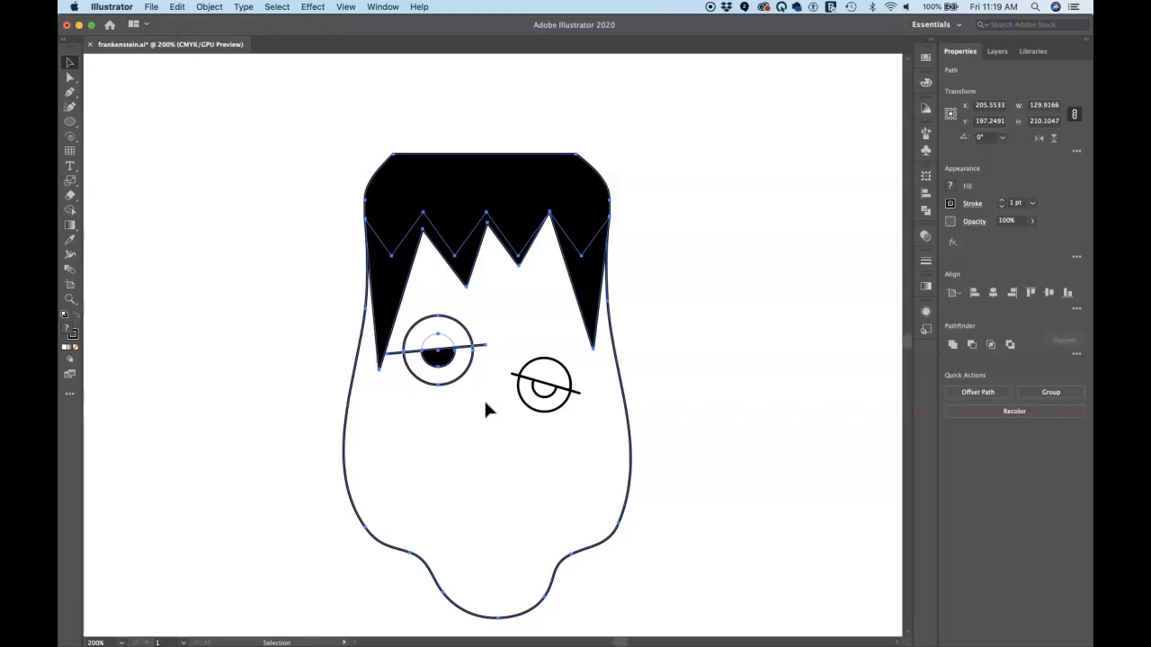
{"action": "left_click", "coordinate": [304, 362]}
- Try to marquee-select the larger eye starting from inside the face, undo the head's accidental move, and deselect
{"action": "left_click", "coordinate": [468, 403]}
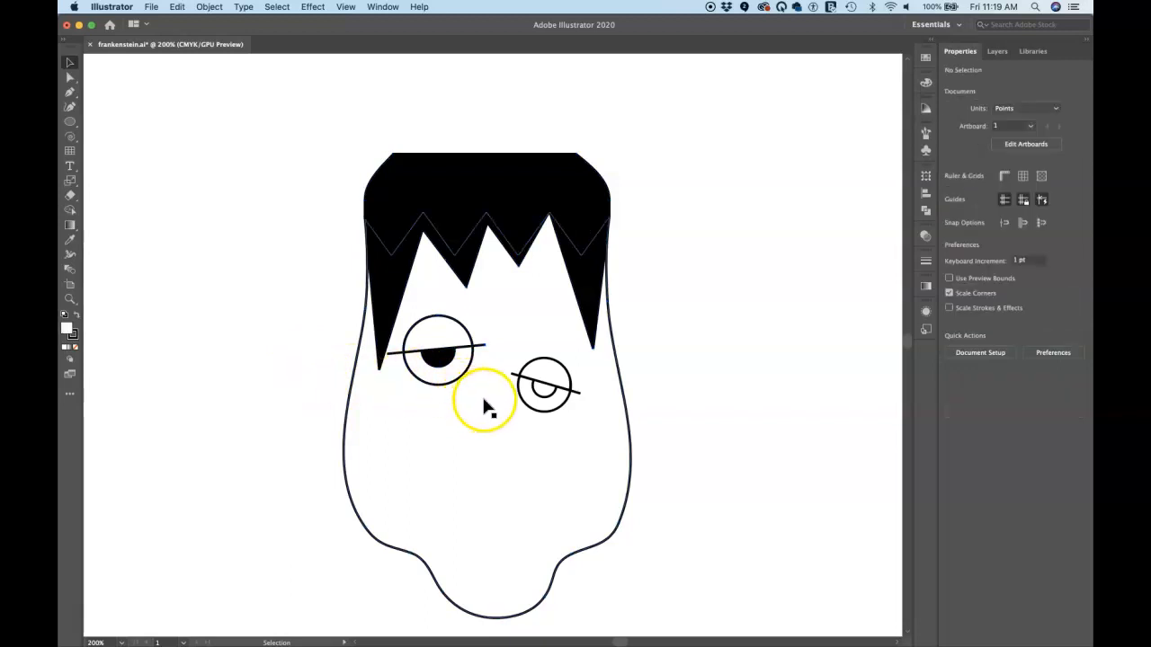
{"action": "left_click_drag", "start_coordinate": [491, 401], "coordinate": [459, 335]}
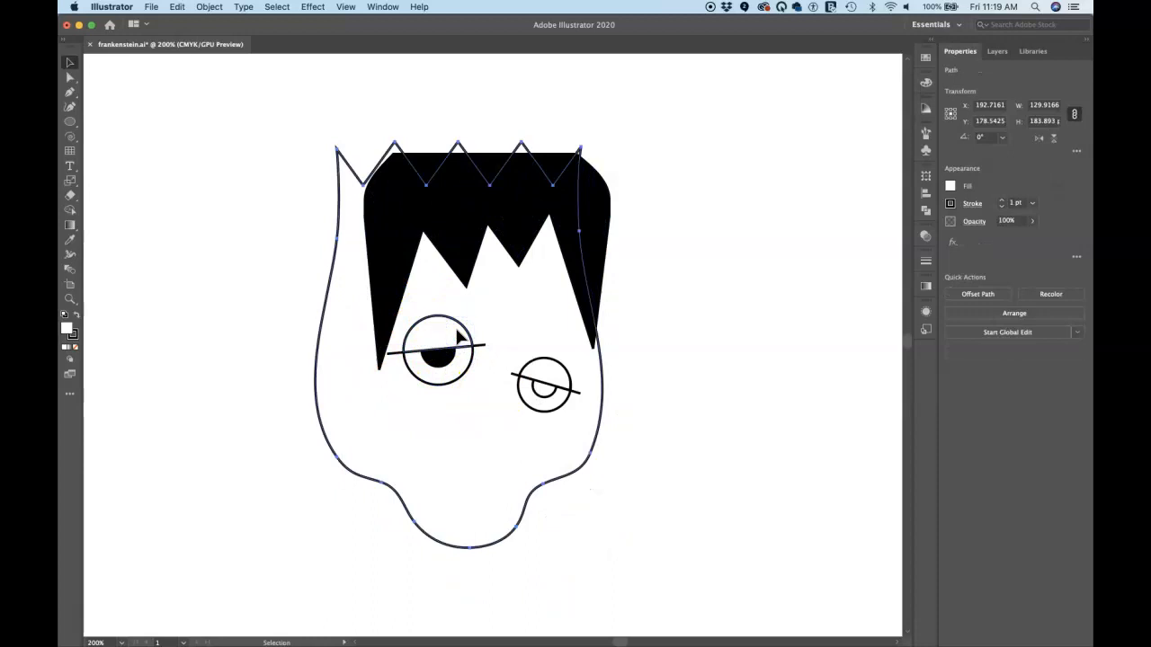
{"action": "key", "text": "super+z"}
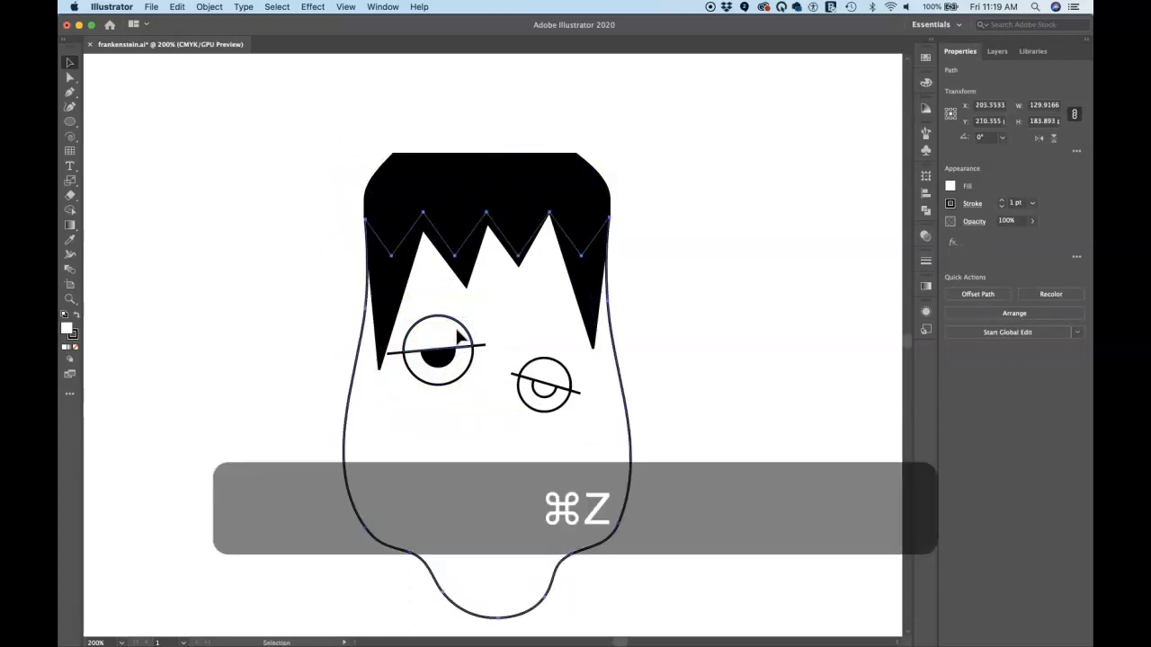
{"action": "left_click", "coordinate": [298, 325]}
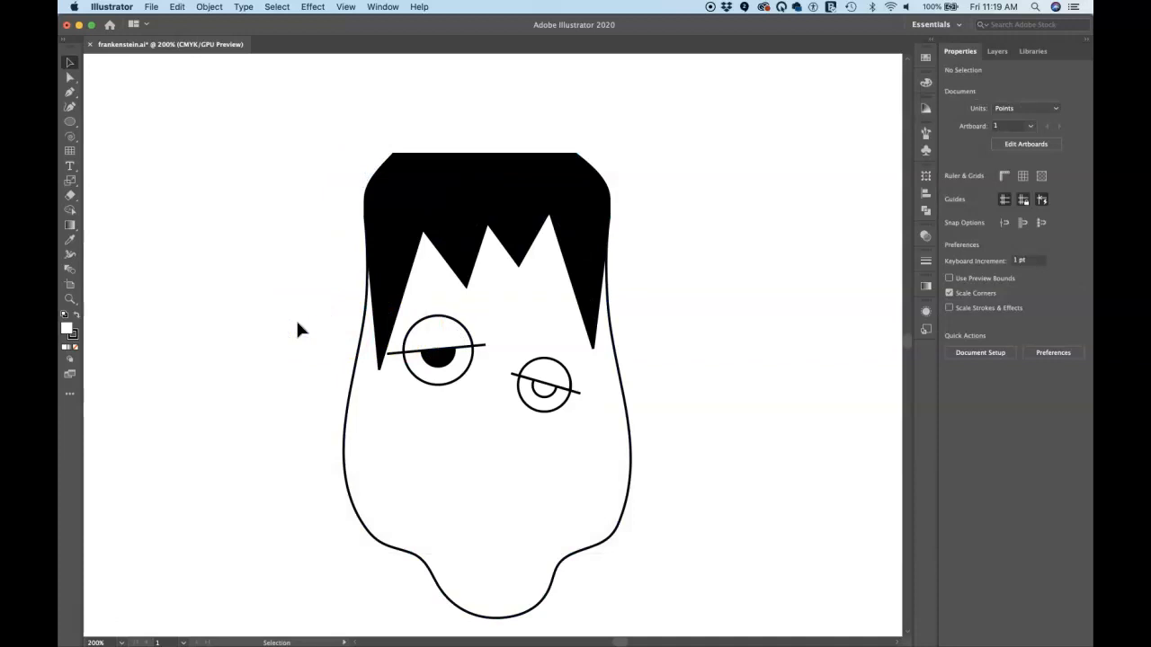
- Try selecting the head outline together with the hair, and clear the selection
{"action": "left_click", "coordinate": [351, 333]}
{"action": "left_click", "coordinate": [380, 410]}
{"action": "left_click", "coordinate": [377, 301], "text": "shift"}
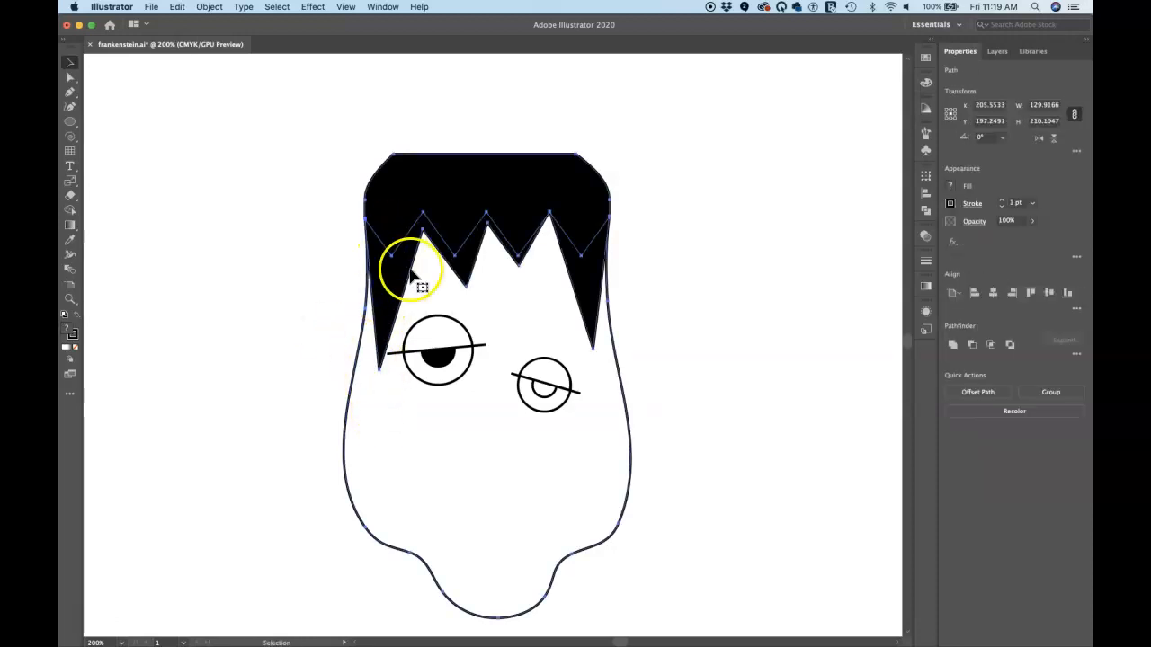
{"action": "left_click", "coordinate": [336, 190]}
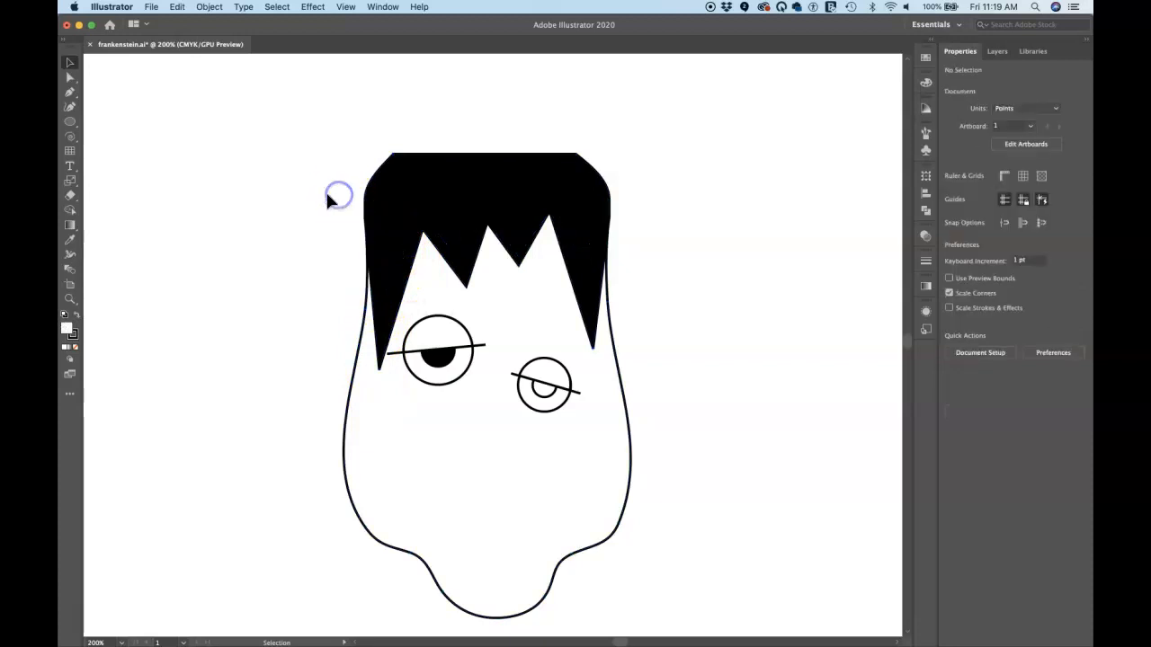
- Select both the hair and the head outline and lock them
{"action": "left_click", "coordinate": [400, 214]}
{"action": "left_click", "coordinate": [369, 455], "text": "shift"}
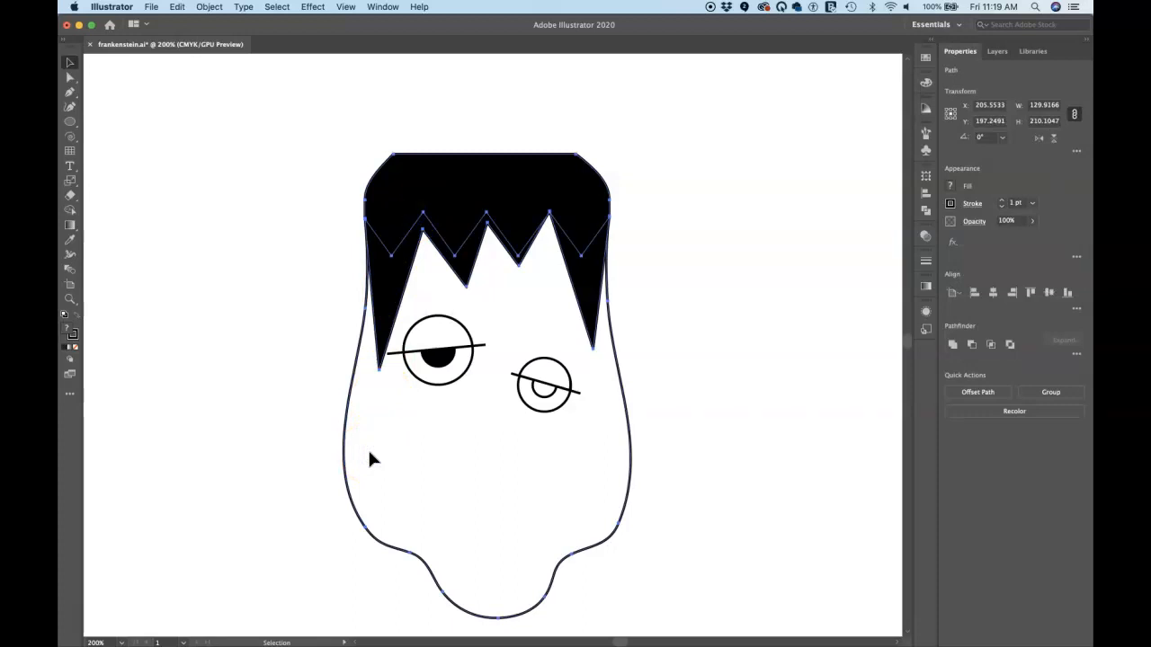
{"action": "left_click", "coordinate": [212, 7]}
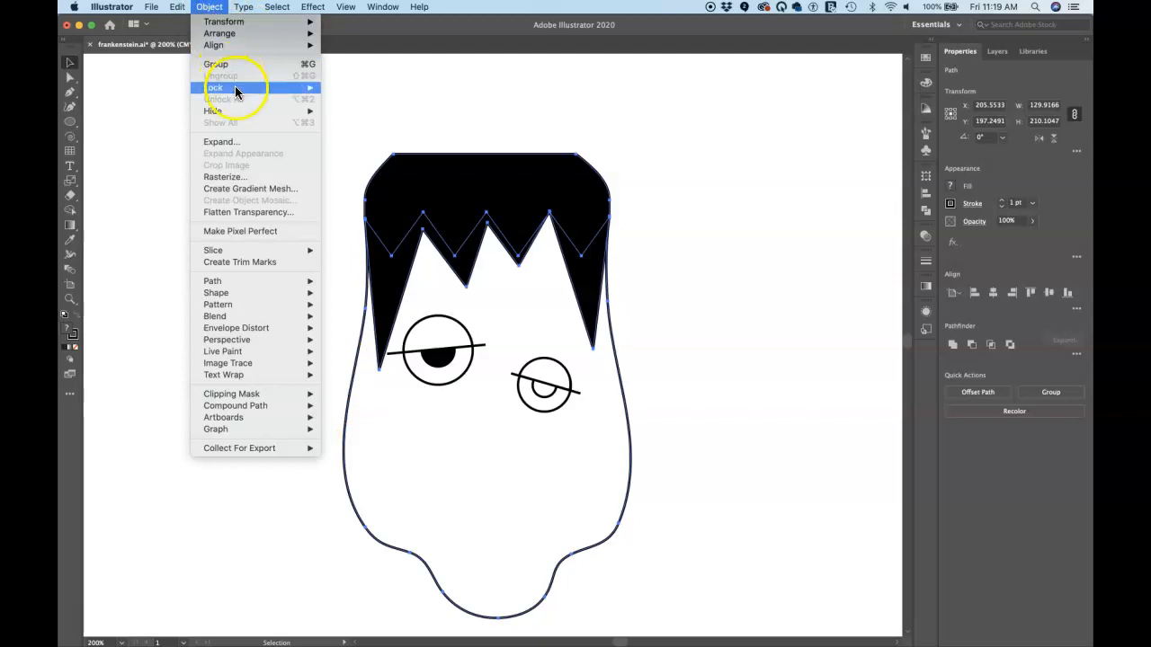
{"action": "mouse_move", "coordinate": [236, 87]}
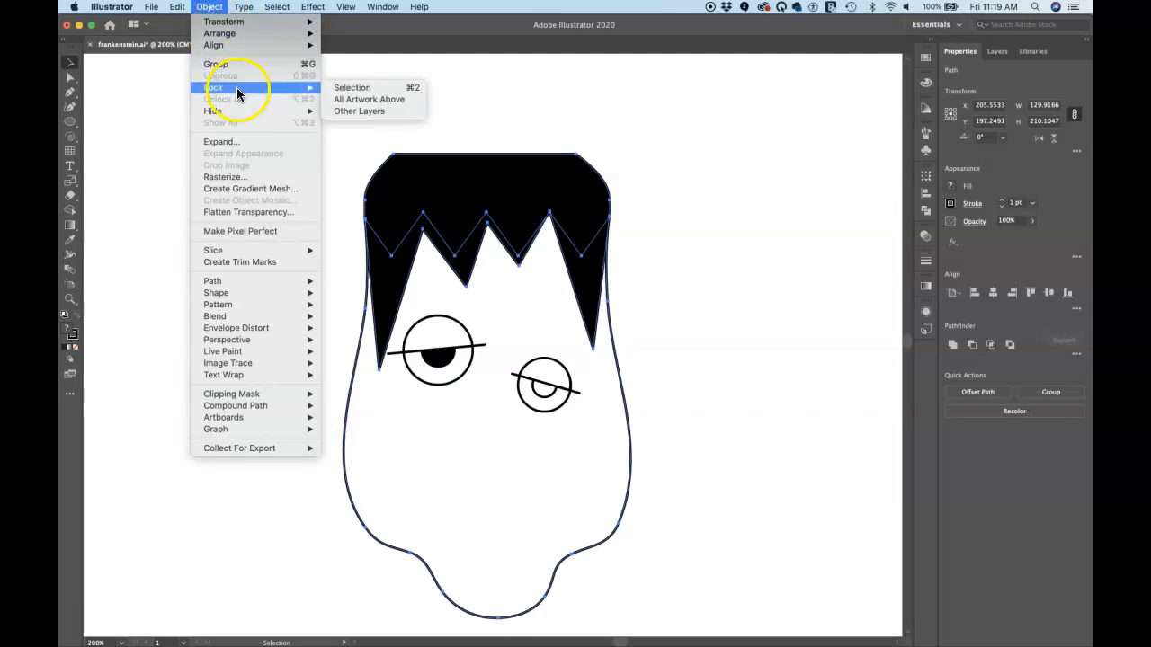
{"action": "left_click", "coordinate": [389, 87]}
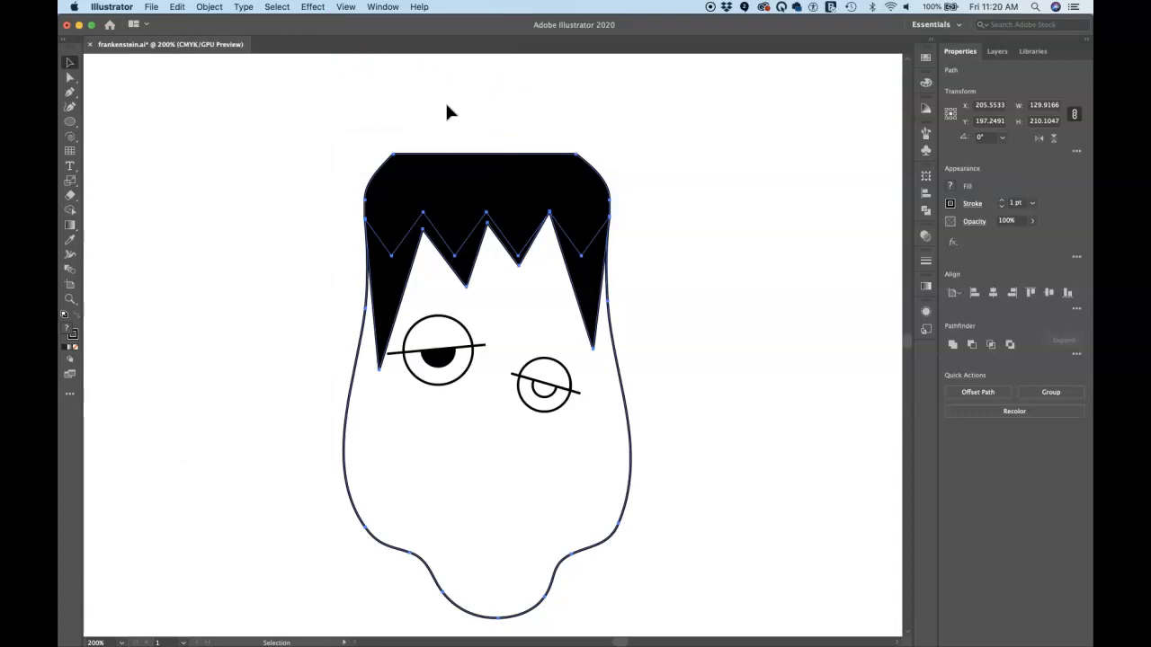
{"action": "key", "text": "super+2"}
{"action": "left_click", "coordinate": [450, 197]}
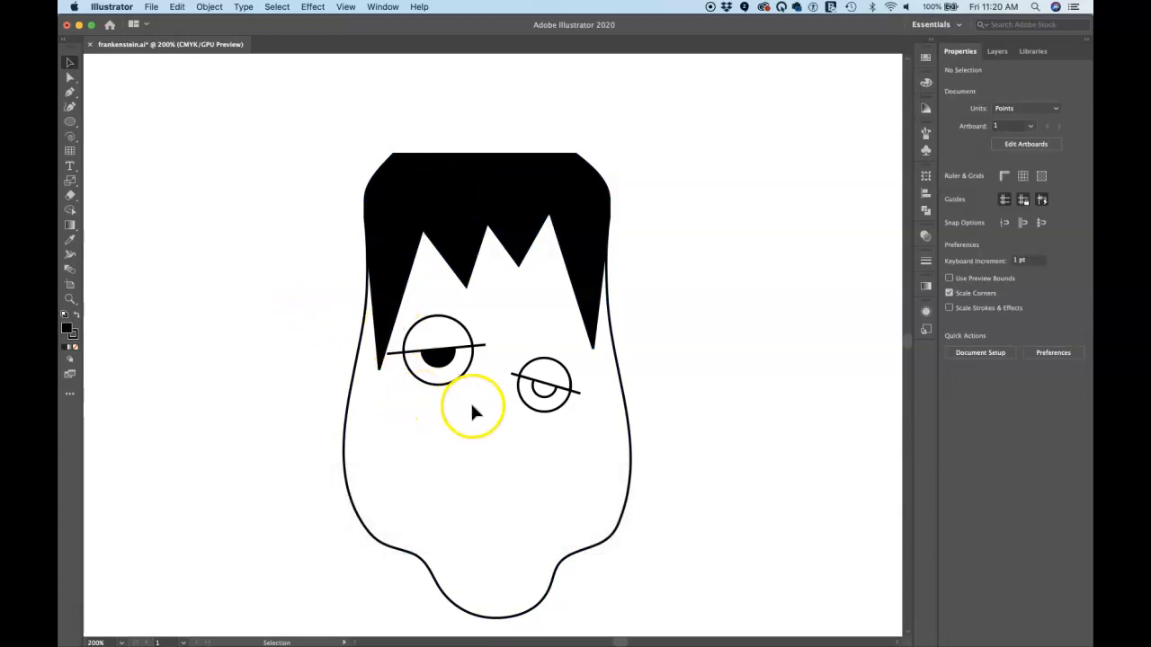
- Select the larger eye's circle, pupil and lid line with a marquee over the locked head, group them, and deselect
{"action": "left_click_drag", "start_coordinate": [483, 405], "coordinate": [398, 307]}
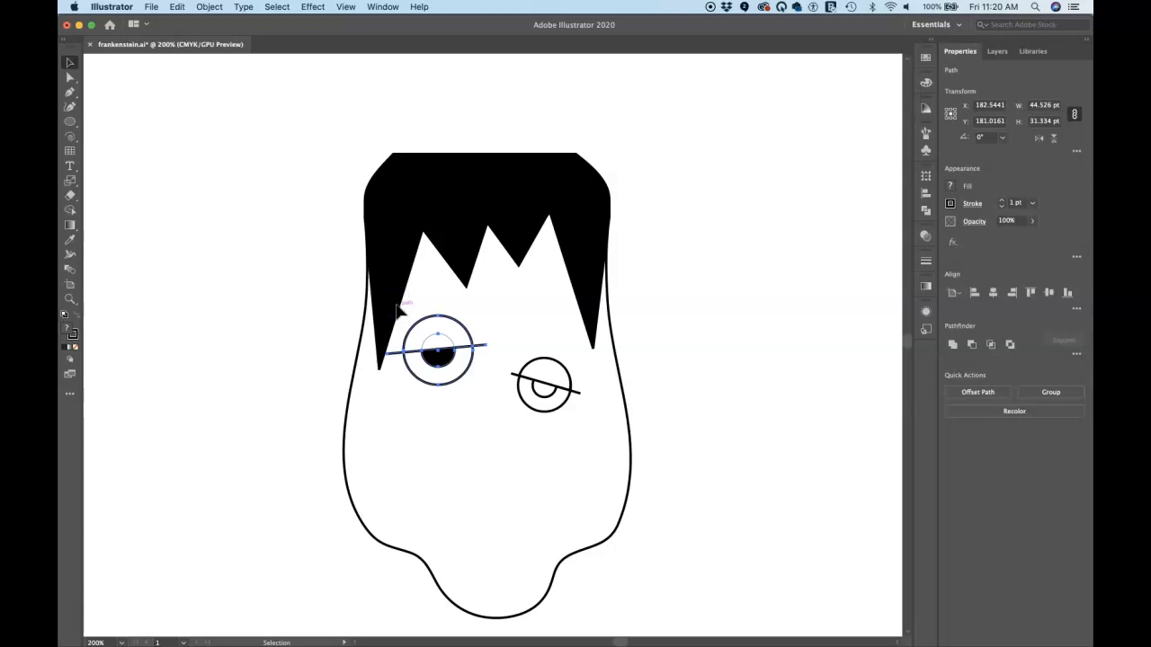
{"action": "key", "text": "a"}
{"action": "key", "text": "v"}
{"action": "key", "text": "super+g"}
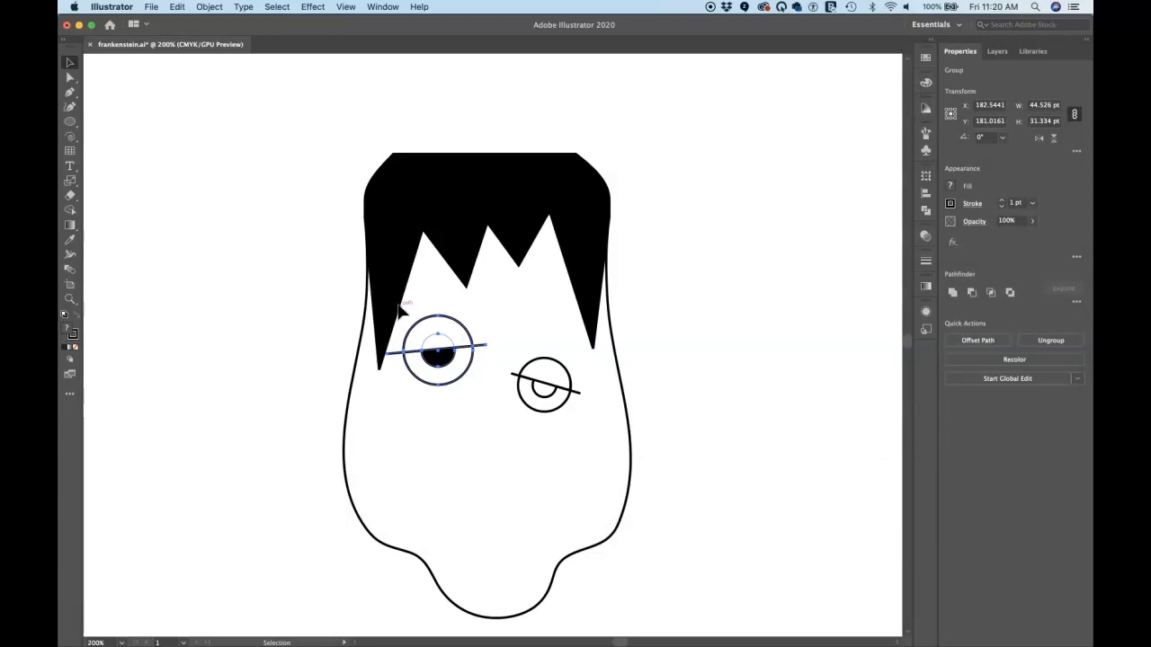
{"action": "left_click", "coordinate": [316, 311]}
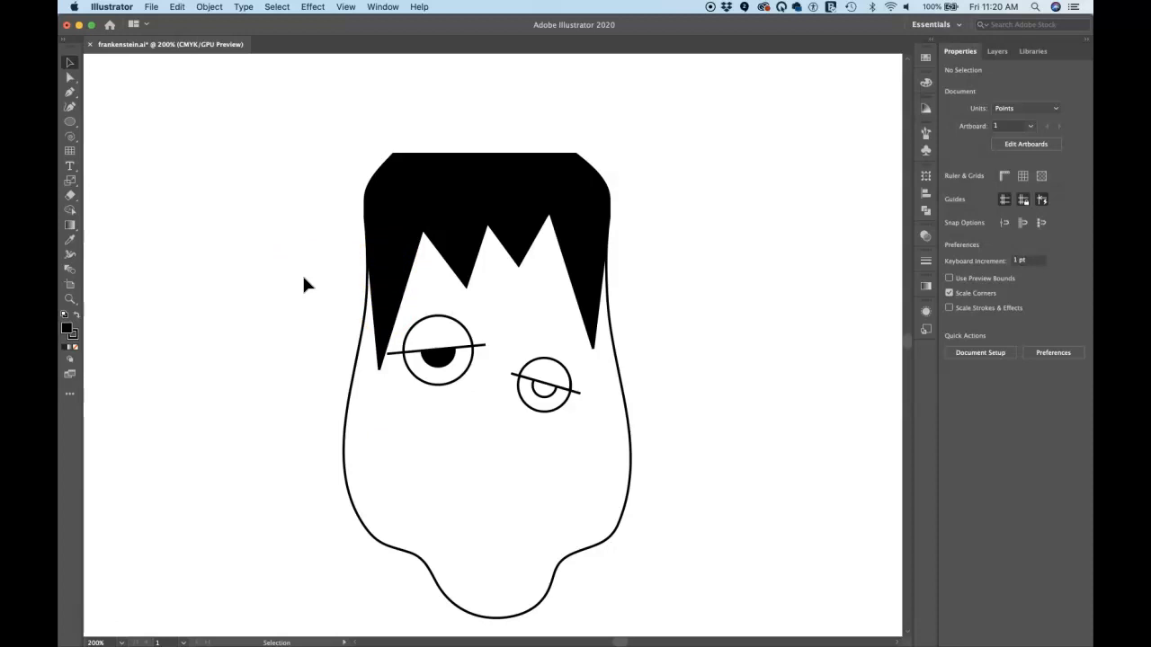
- Unlock all locked objects and clear the resulting selection of the hair and head outline
{"action": "left_click", "coordinate": [214, 7]}
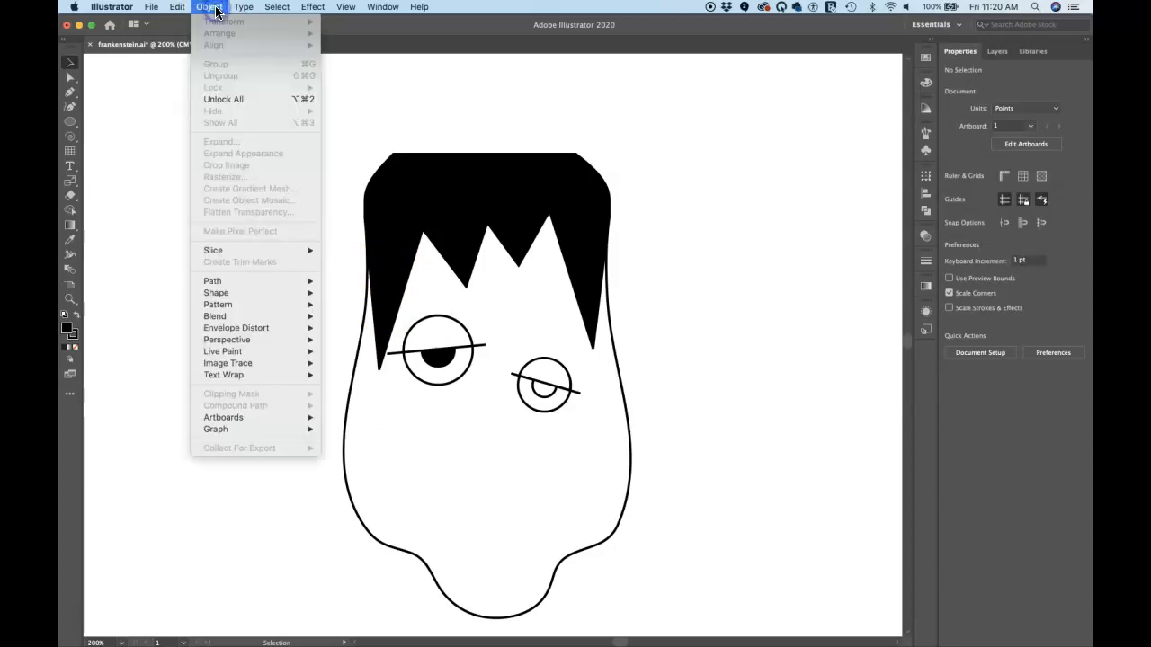
{"action": "left_click", "coordinate": [258, 99]}
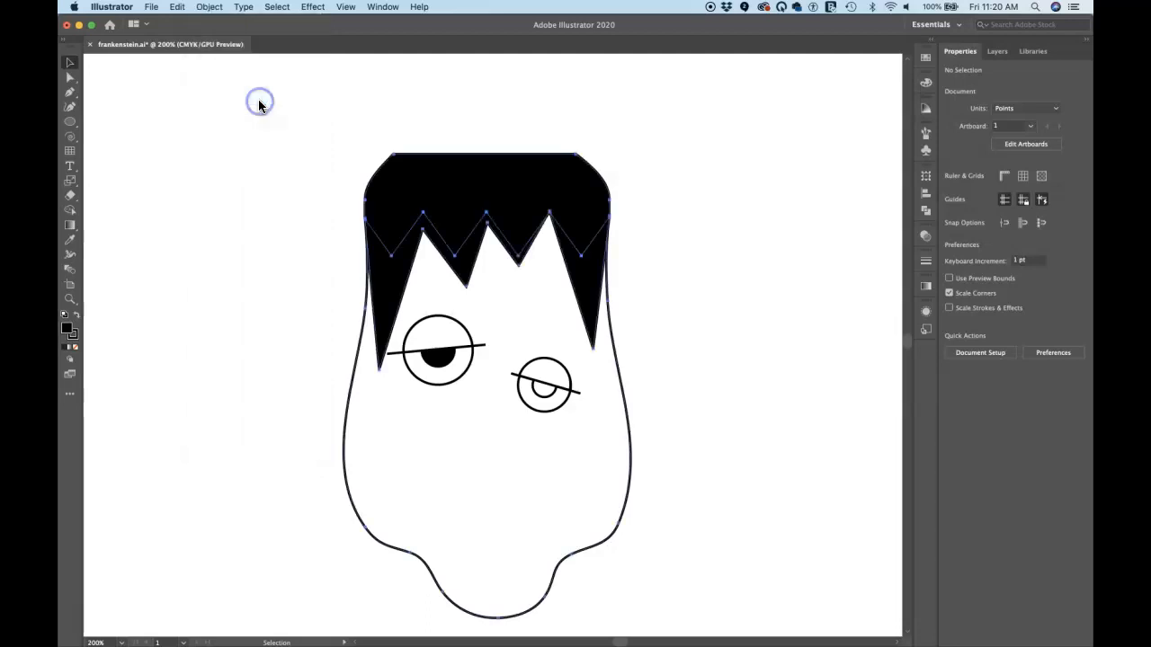
{"action": "left_click", "coordinate": [305, 174]}
{"action": "left_click", "coordinate": [404, 239]}
- Try filling the whole grouped larger eye with the Mint Julep green swatch, and undo the fill
{"action": "left_click", "coordinate": [436, 349]}
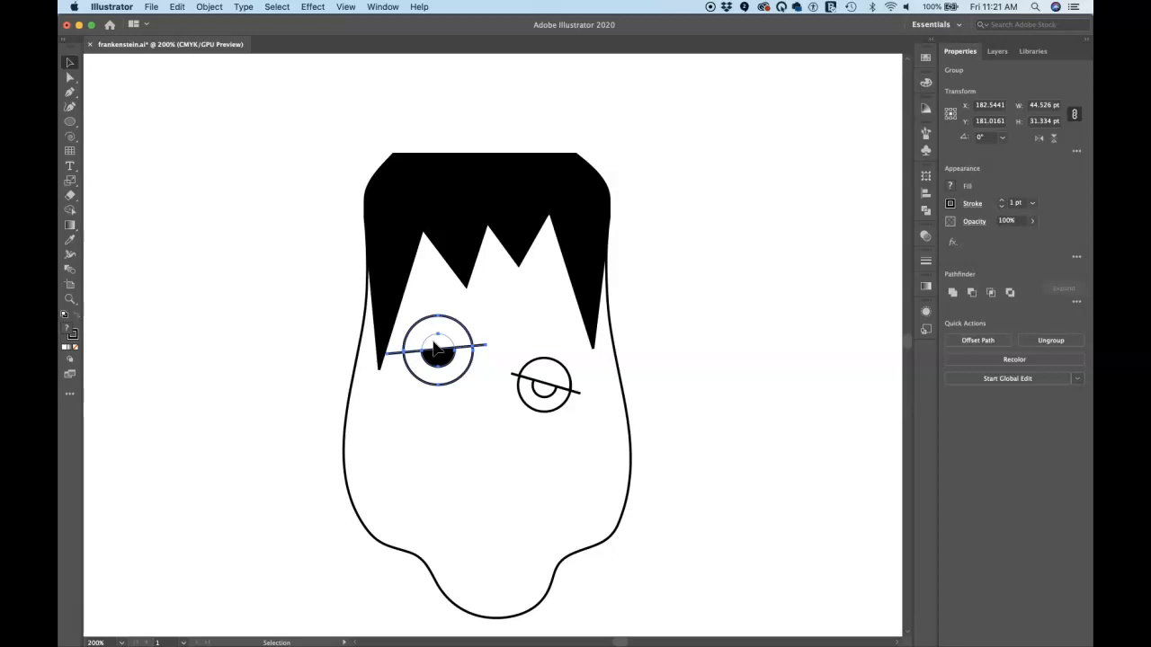
{"action": "mouse_move", "coordinate": [436, 349]}
{"action": "left_mouse_down"}
{"action": "mouse_move", "coordinate": [469, 371]}
{"action": "mouse_move", "coordinate": [438, 362]}
{"action": "mouse_move", "coordinate": [442, 379]}
{"action": "mouse_move", "coordinate": [448, 367]}
{"action": "mouse_move", "coordinate": [458, 375]}
{"action": "mouse_move", "coordinate": [442, 356]}
{"action": "left_mouse_up"}
{"action": "left_click", "coordinate": [925, 60]}
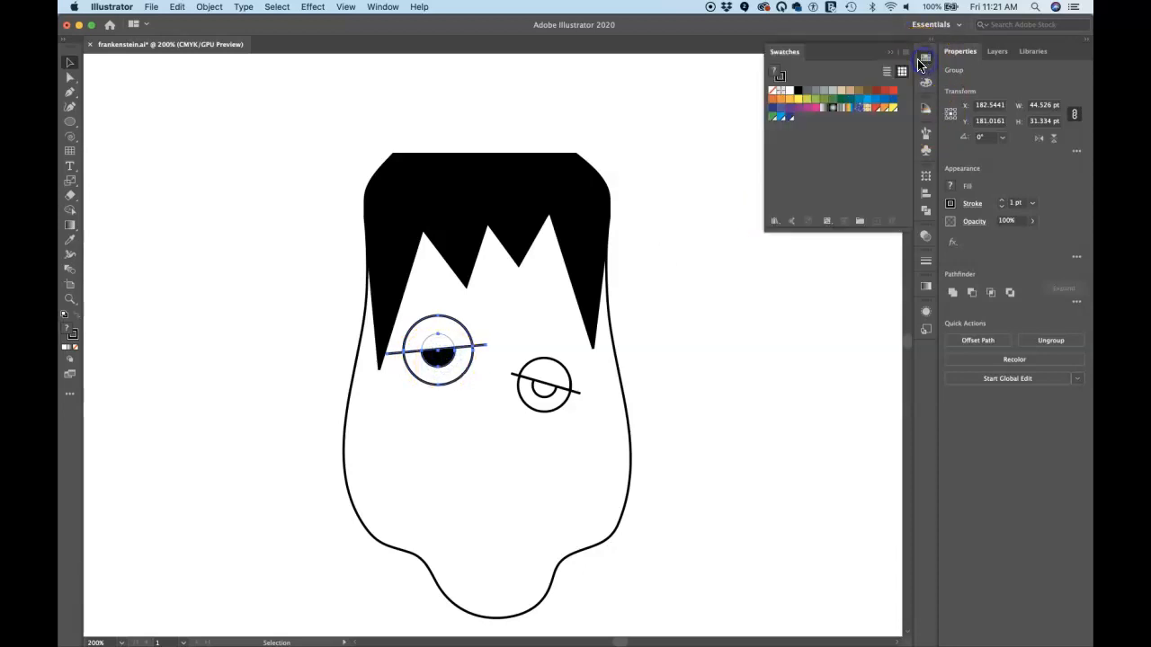
{"action": "left_click", "coordinate": [832, 101]}
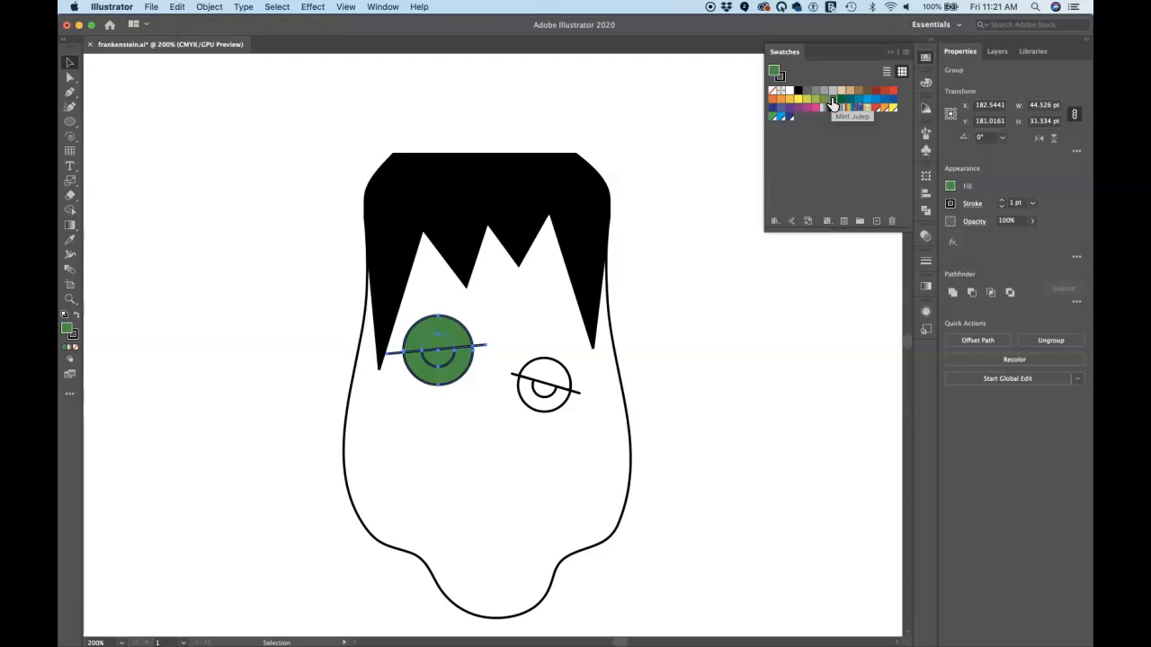
{"action": "key", "text": "cmd+z"}
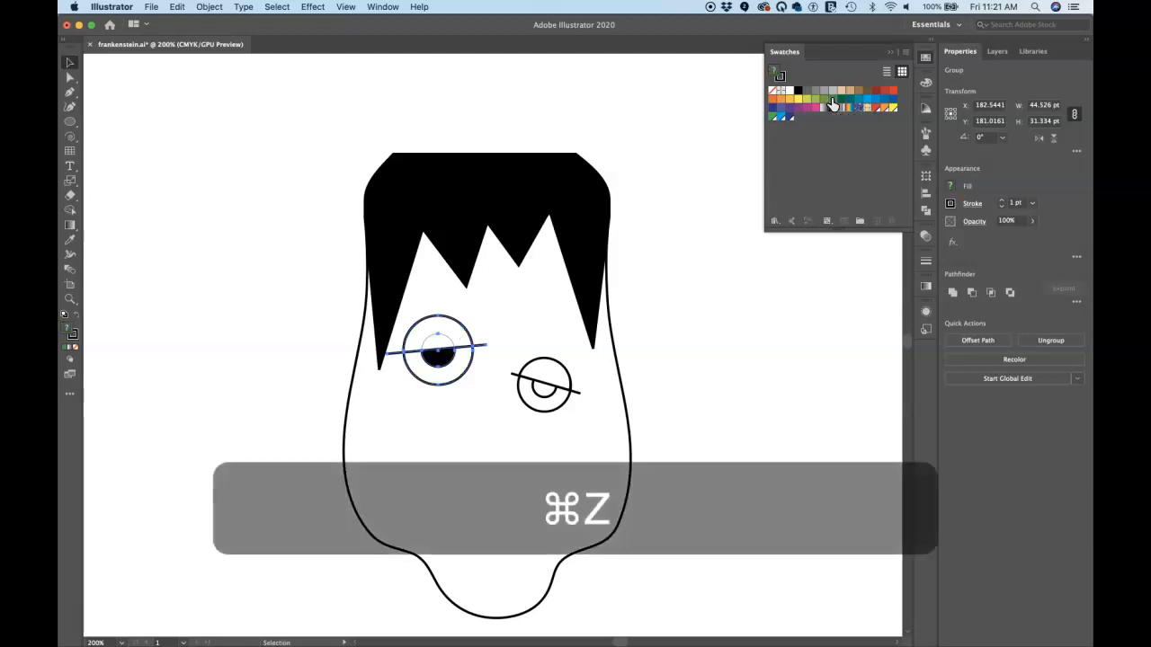
- Select only the larger eye's pupil inside its group with Direct Selection, fill it with olive green, and deselect
{"action": "left_click", "coordinate": [654, 276]}
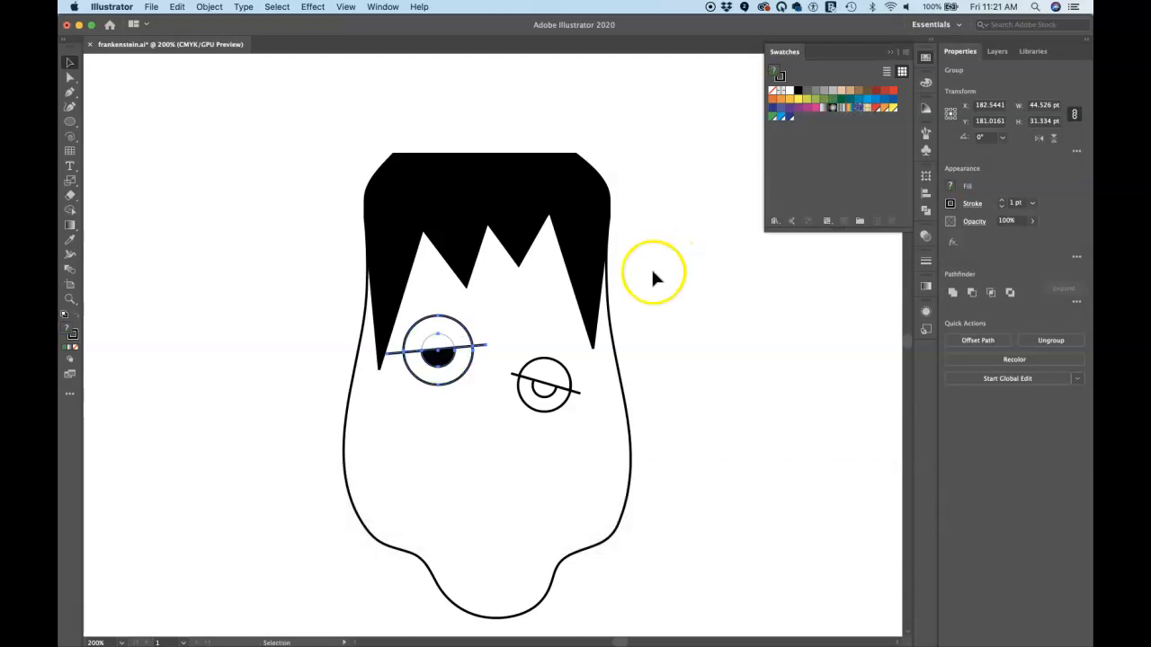
{"action": "key", "text": "a"}
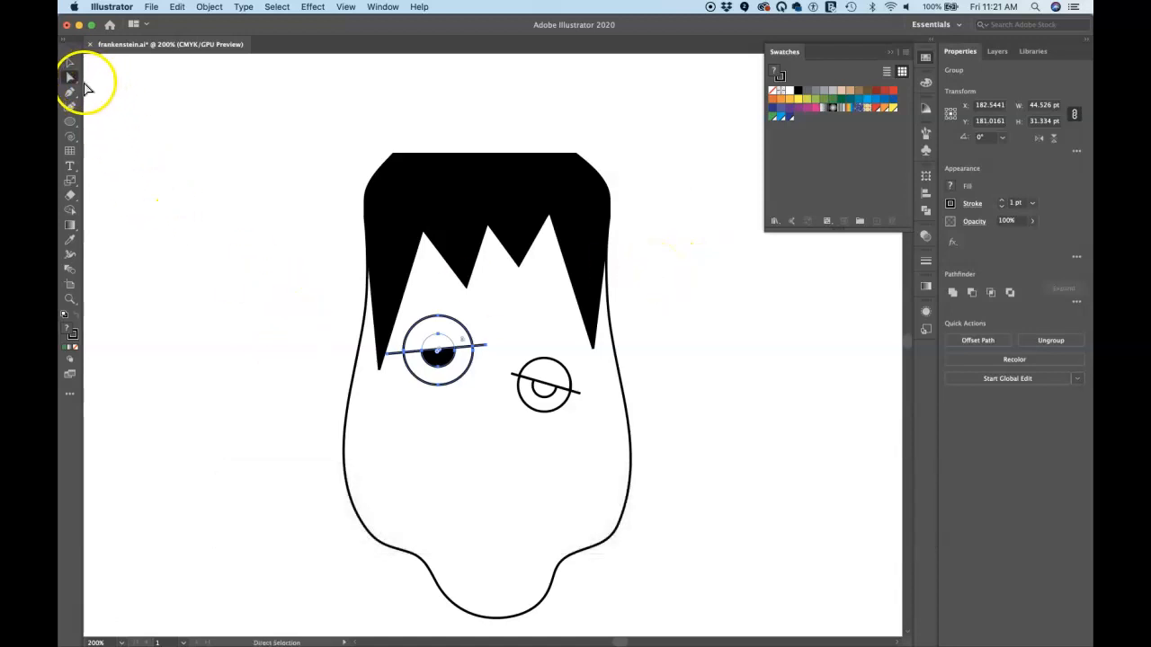
{"action": "left_click", "coordinate": [357, 358]}
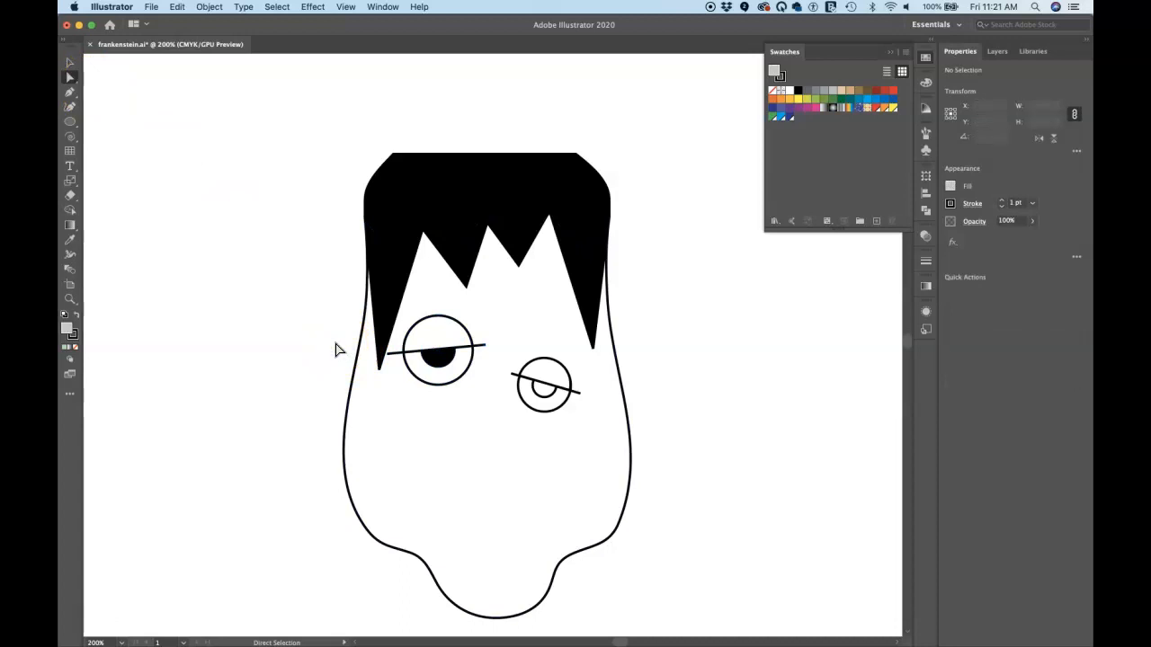
{"action": "left_click", "coordinate": [443, 360]}
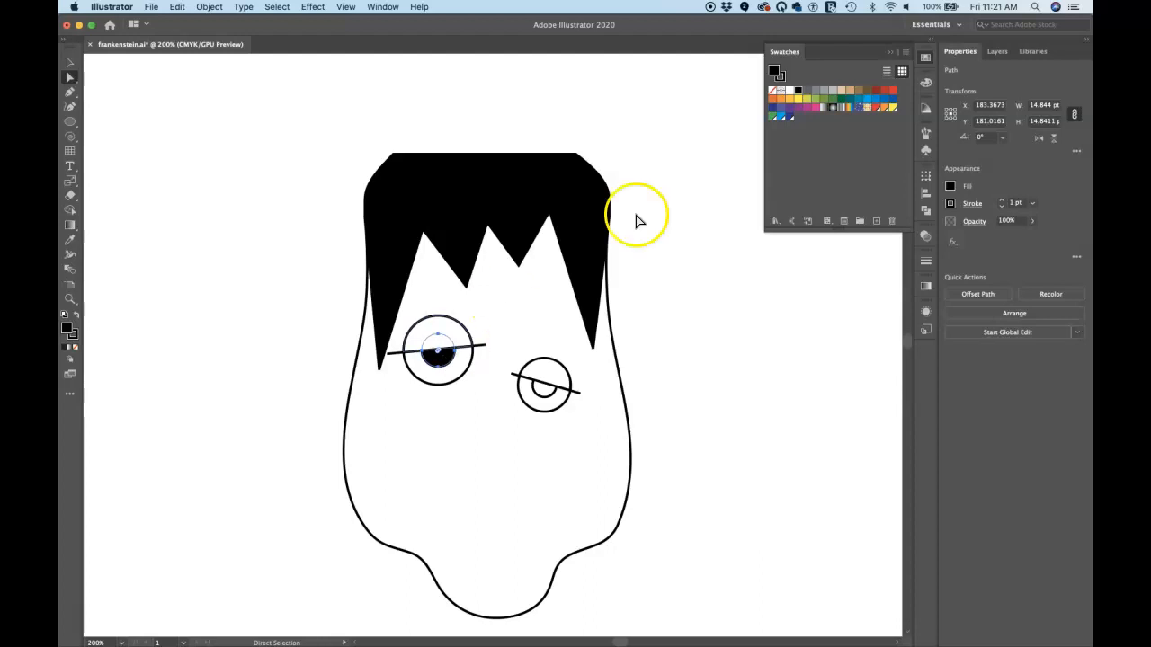
{"action": "left_click", "coordinate": [824, 101]}
{"action": "left_click", "coordinate": [744, 232]}
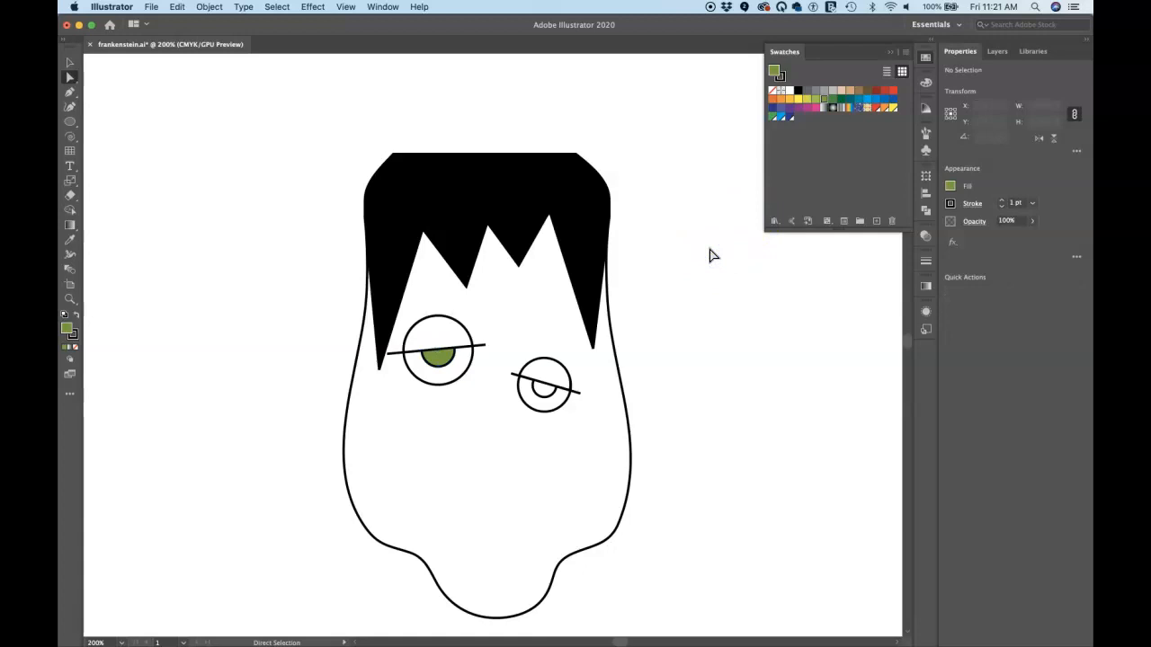
- Isolate the smaller eye's group, fill its pupil with a light green swatch, and exit isolation mode
{"action": "key", "text": "v"}
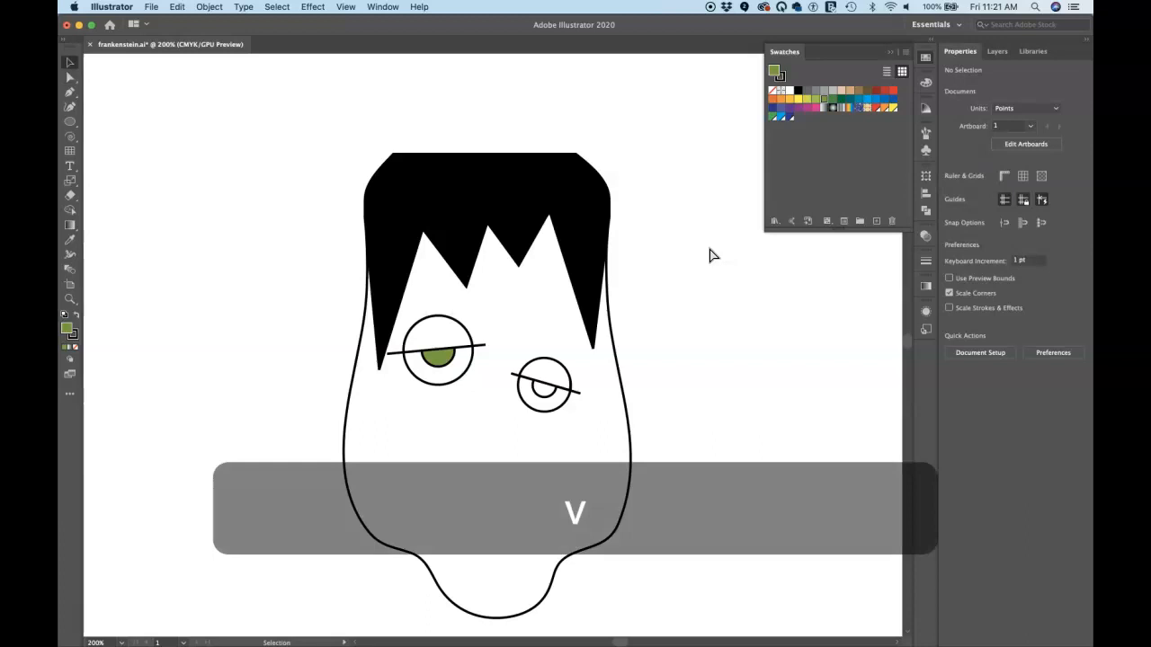
{"action": "left_click", "coordinate": [547, 381]}
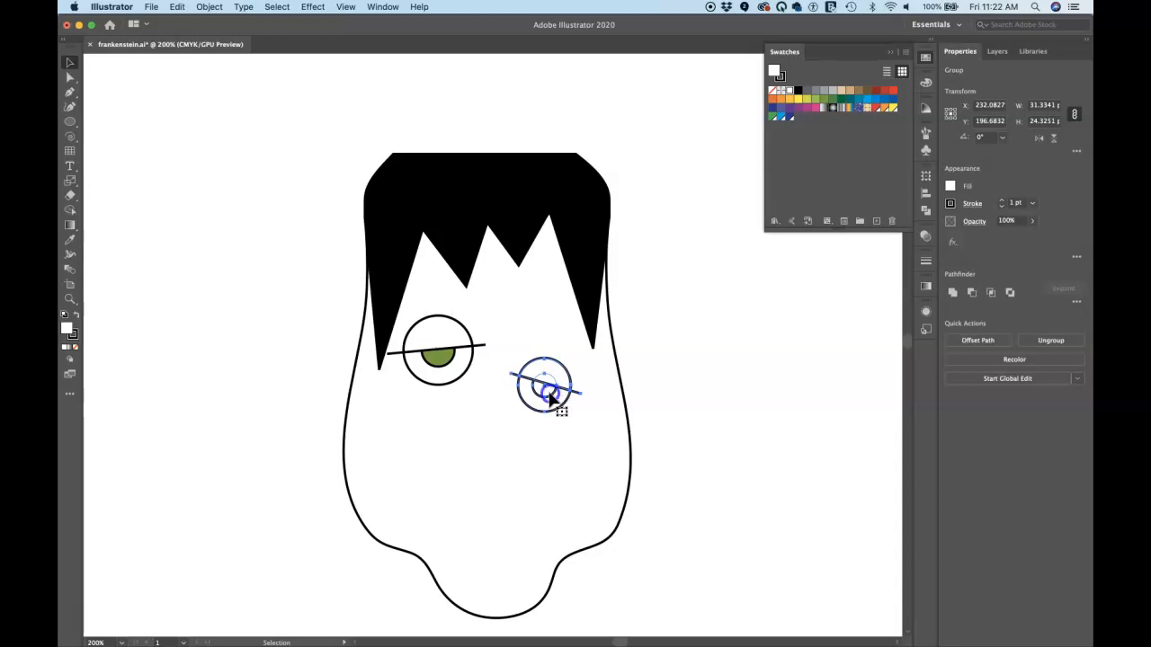
{"action": "double_click", "coordinate": [551, 399]}
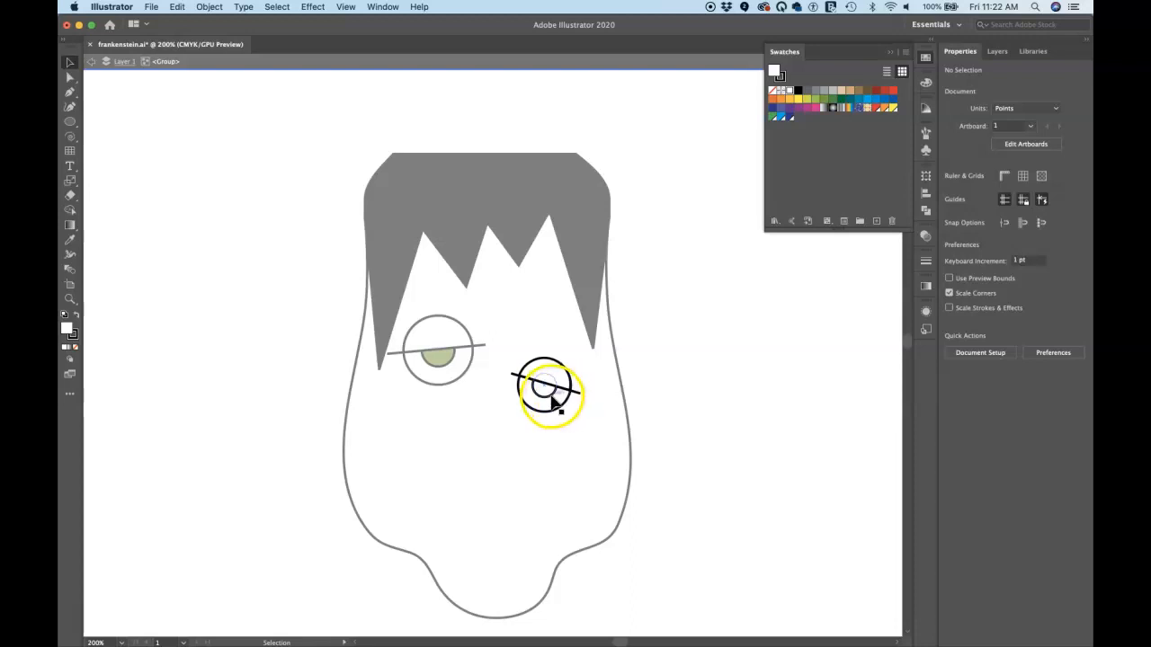
{"action": "left_click", "coordinate": [545, 393]}
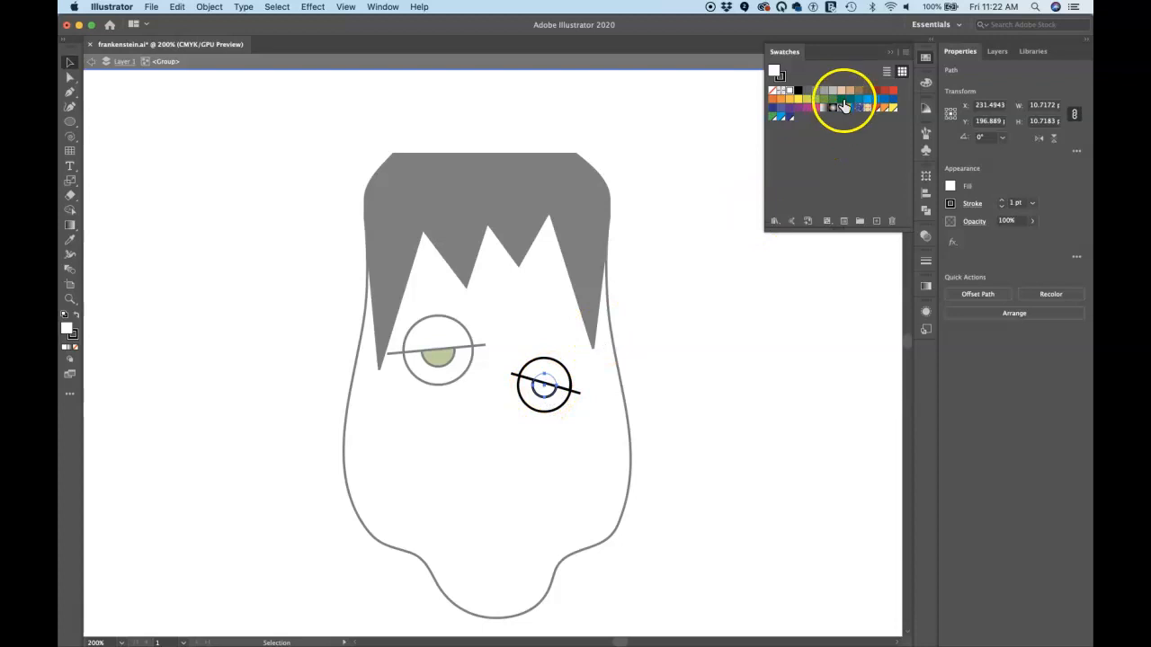
{"action": "left_click", "coordinate": [818, 99]}
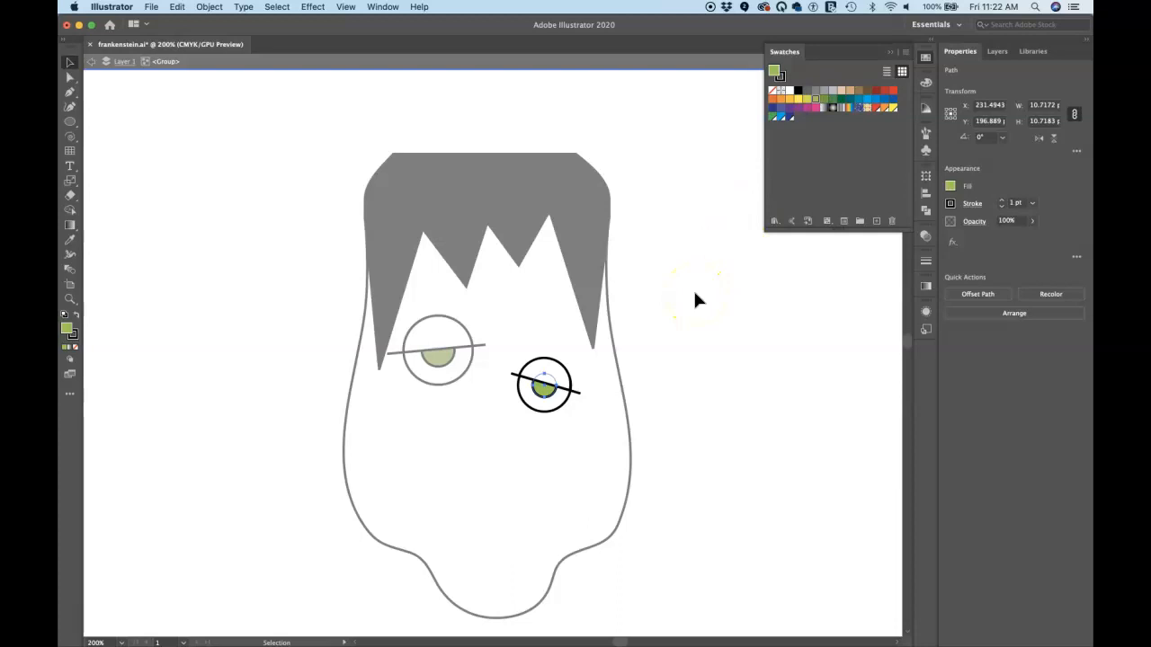
{"action": "double_click", "coordinate": [659, 325]}
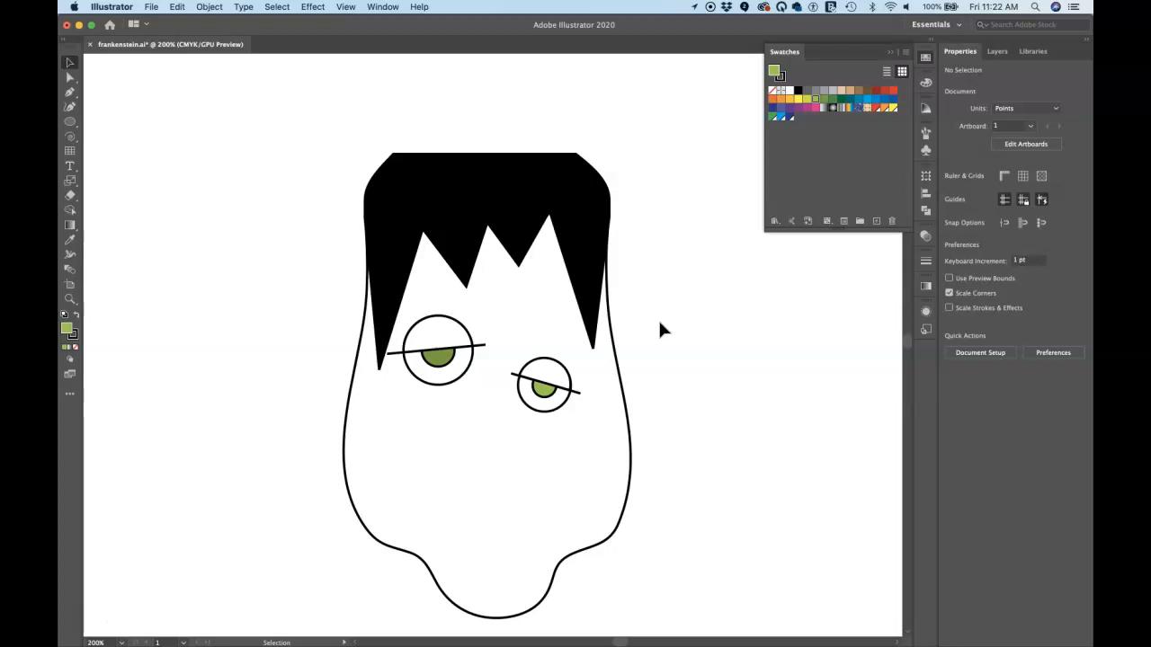
- In the saved Face View, select both nose lines by their same fill and stroke, and move them onto the face below the eyes
{"action": "left_click", "coordinate": [345, 8]}
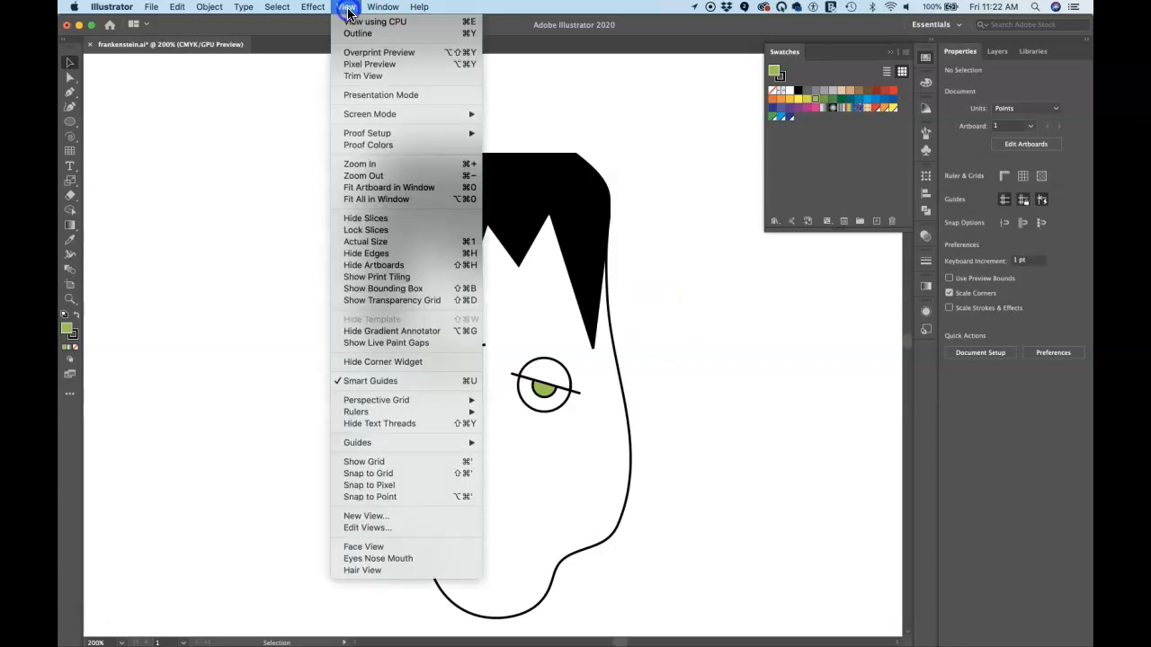
{"action": "left_click", "coordinate": [387, 546]}
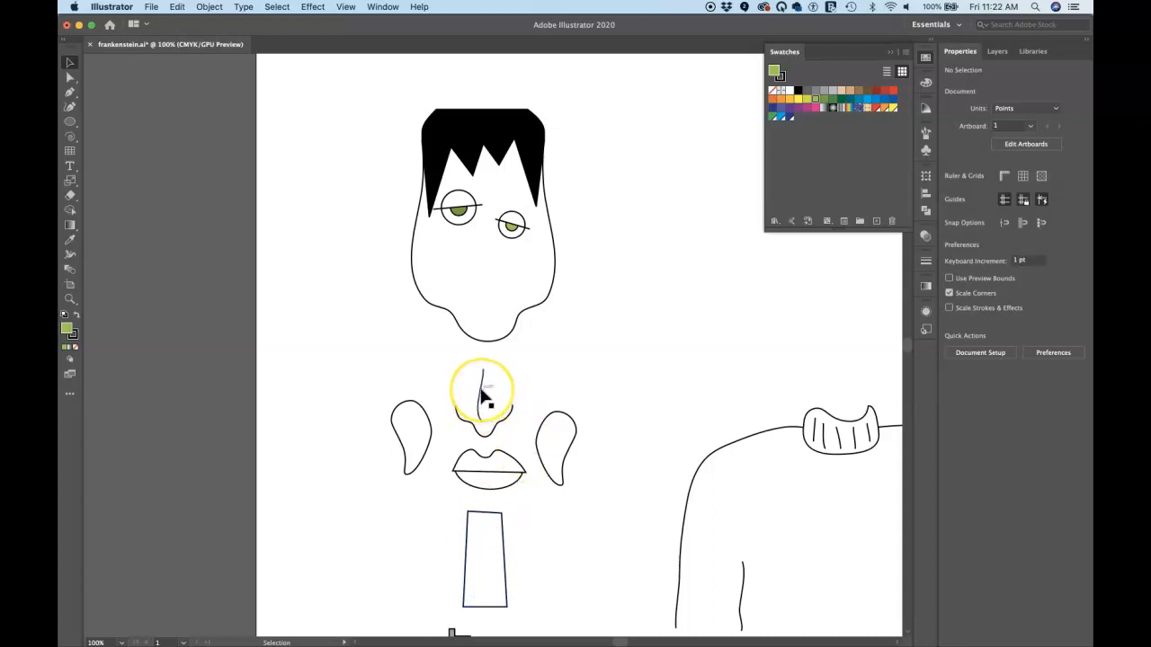
{"action": "mouse_move", "coordinate": [484, 404]}
{"action": "left_mouse_down"}
{"action": "mouse_move", "coordinate": [466, 431]}
{"action": "mouse_move", "coordinate": [473, 421]}
{"action": "left_mouse_up"}
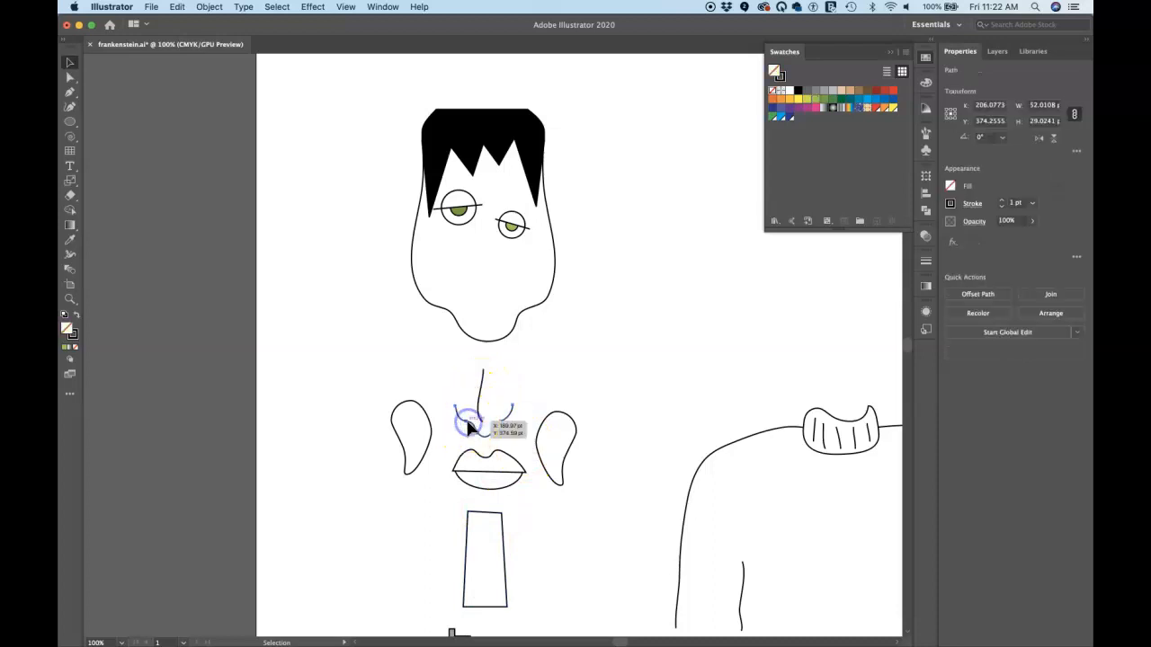
{"action": "left_click", "coordinate": [483, 396]}
{"action": "left_click", "coordinate": [482, 390]}
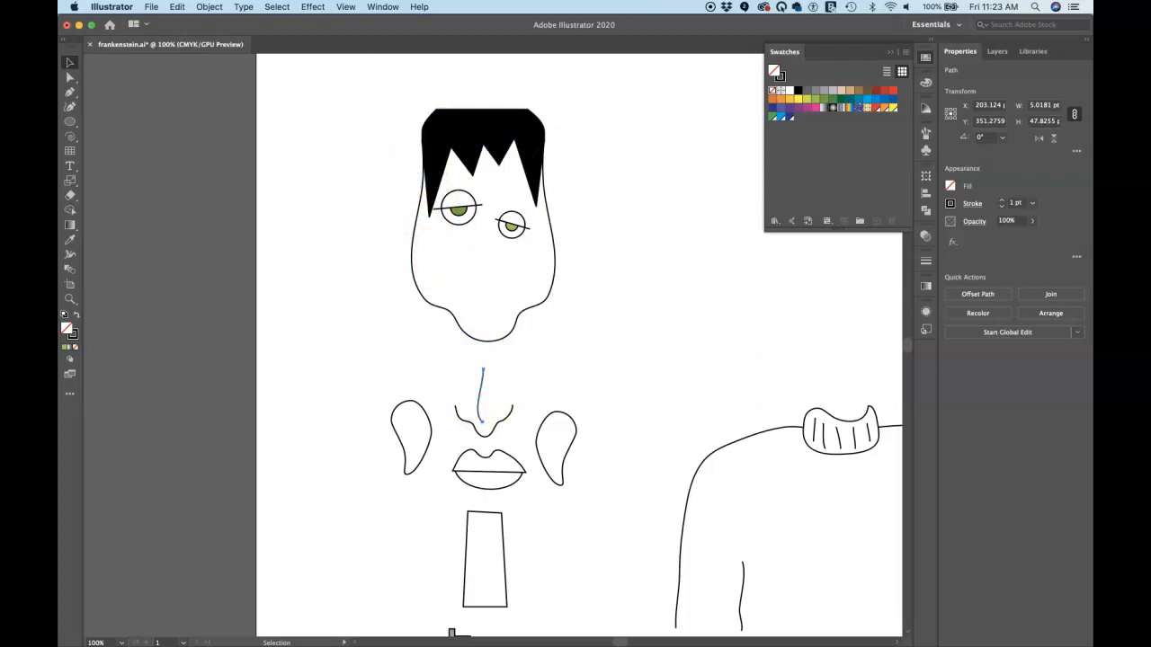
{"action": "left_click", "coordinate": [276, 7]}
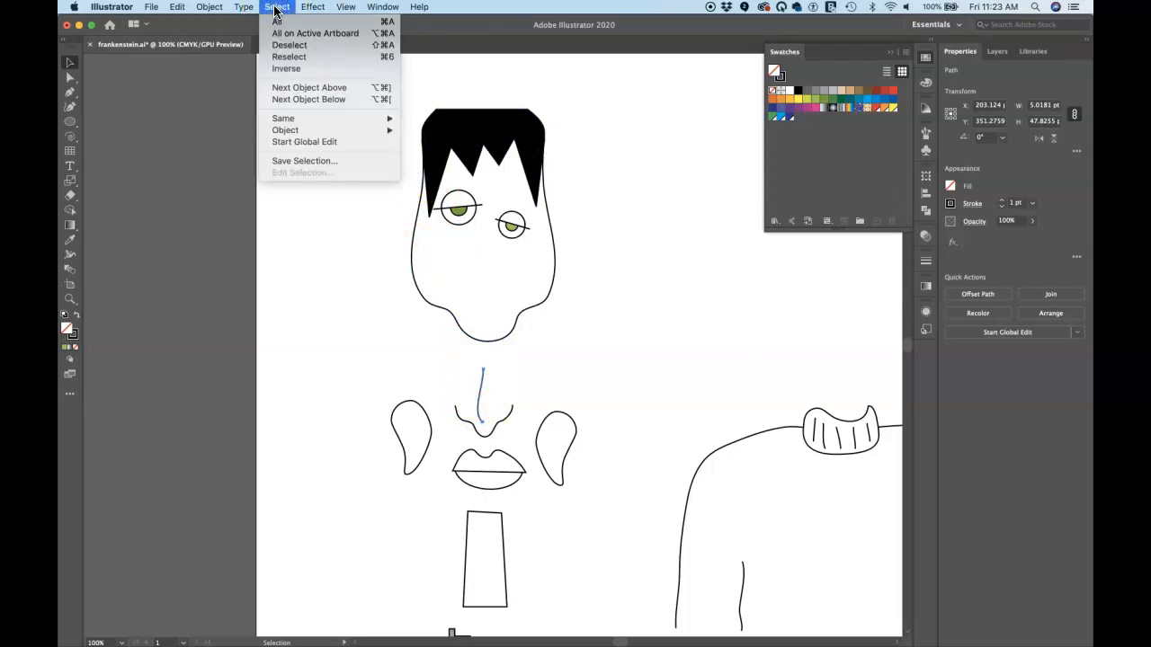
{"action": "mouse_move", "coordinate": [312, 120]}
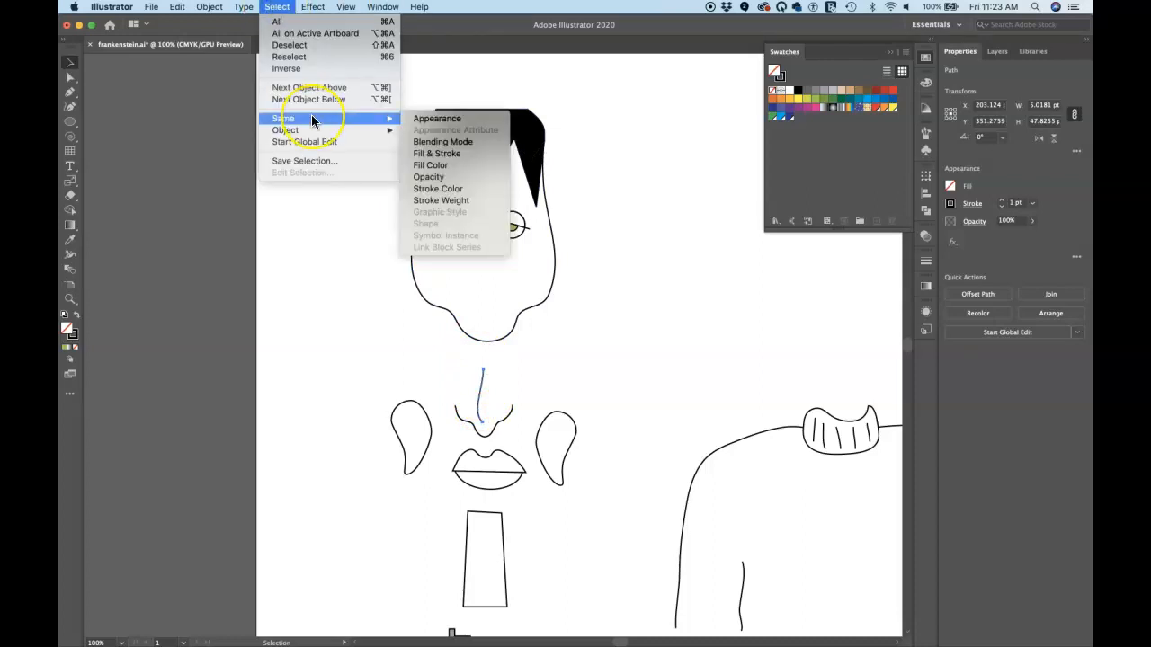
{"action": "left_click", "coordinate": [450, 154]}
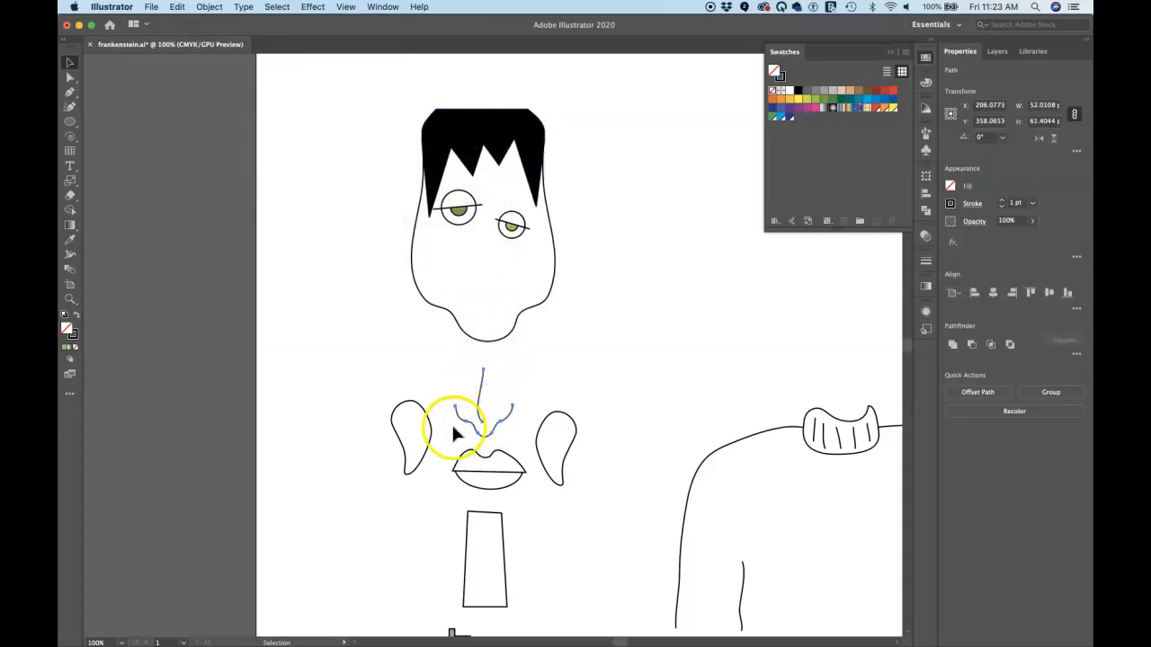
{"action": "left_click", "coordinate": [512, 398]}
{"action": "left_click", "coordinate": [513, 435]}
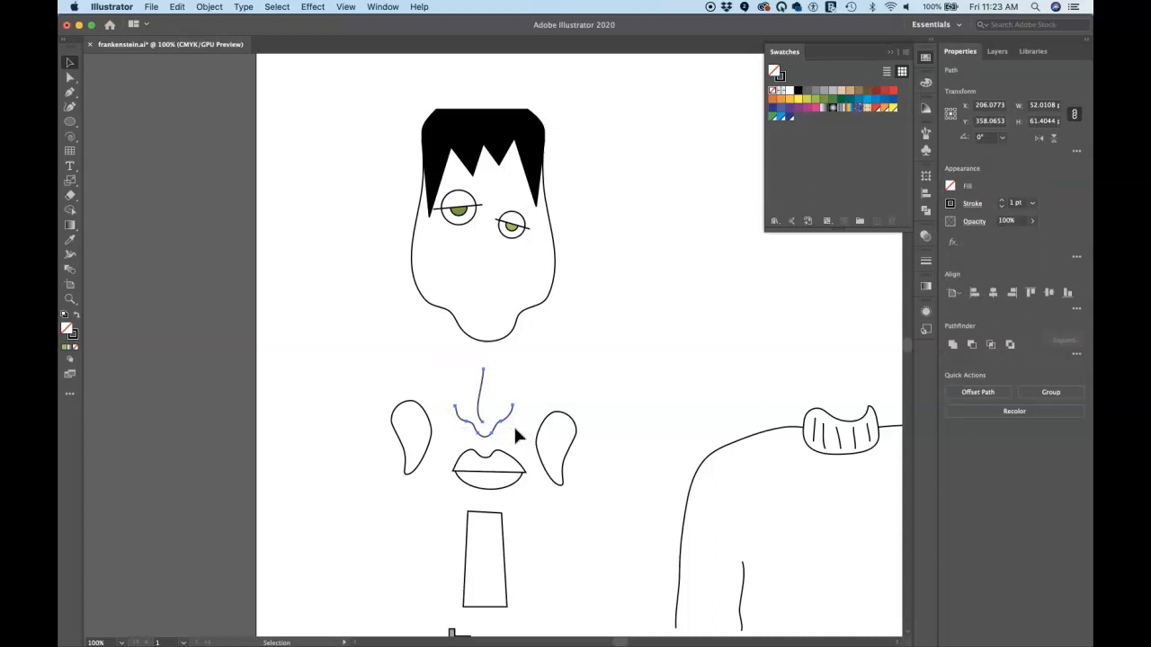
{"action": "left_click", "coordinate": [478, 393]}
{"action": "left_click_drag", "start_coordinate": [478, 393], "coordinate": [481, 245]}
{"action": "left_click", "coordinate": [475, 432]}
- Try to add the lower lip to the selected upper lip and move both onto the face, and undo the move
{"action": "left_click", "coordinate": [466, 466]}
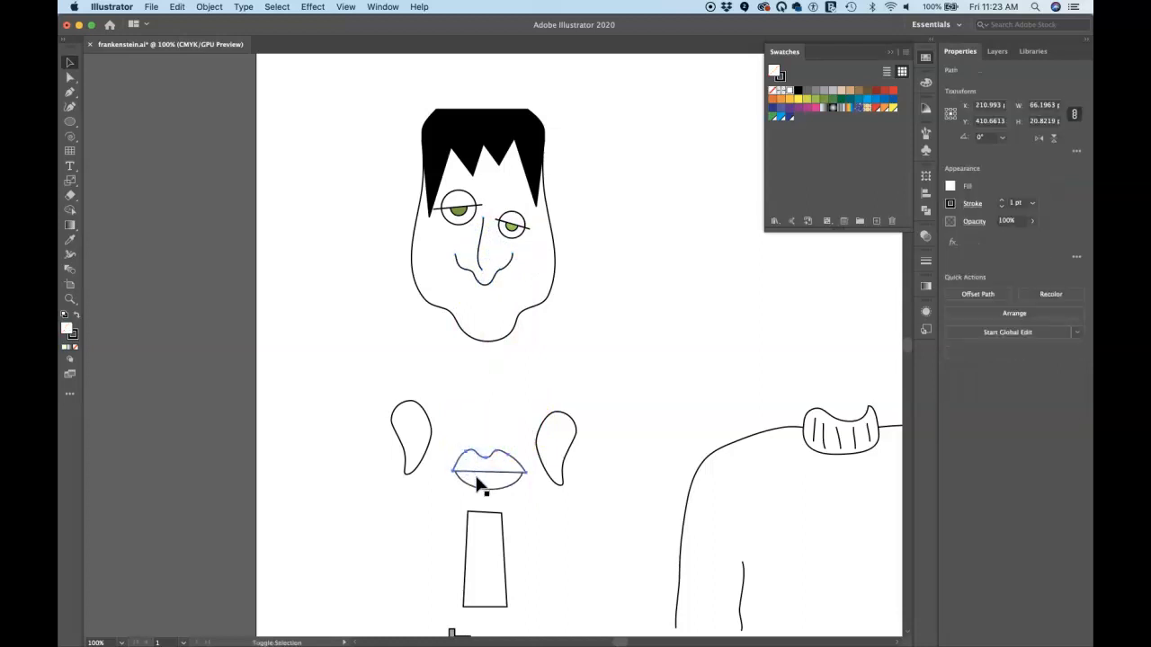
{"action": "left_click", "coordinate": [477, 483], "text": "shift"}
{"action": "left_click", "coordinate": [475, 484], "text": "shift"}
{"action": "left_click_drag", "start_coordinate": [474, 482], "coordinate": [473, 297]}
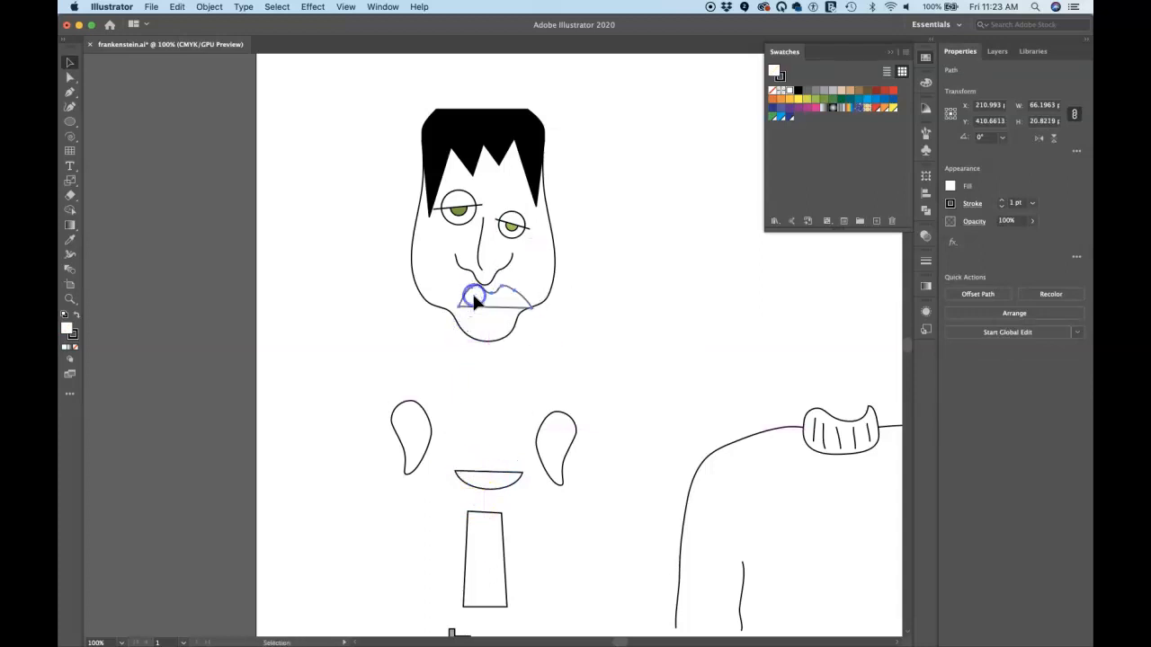
{"action": "key", "text": "cmd+z"}
- Select both lips with a marquee, move them onto the face just below the nose, and deselect
{"action": "left_click", "coordinate": [465, 390]}
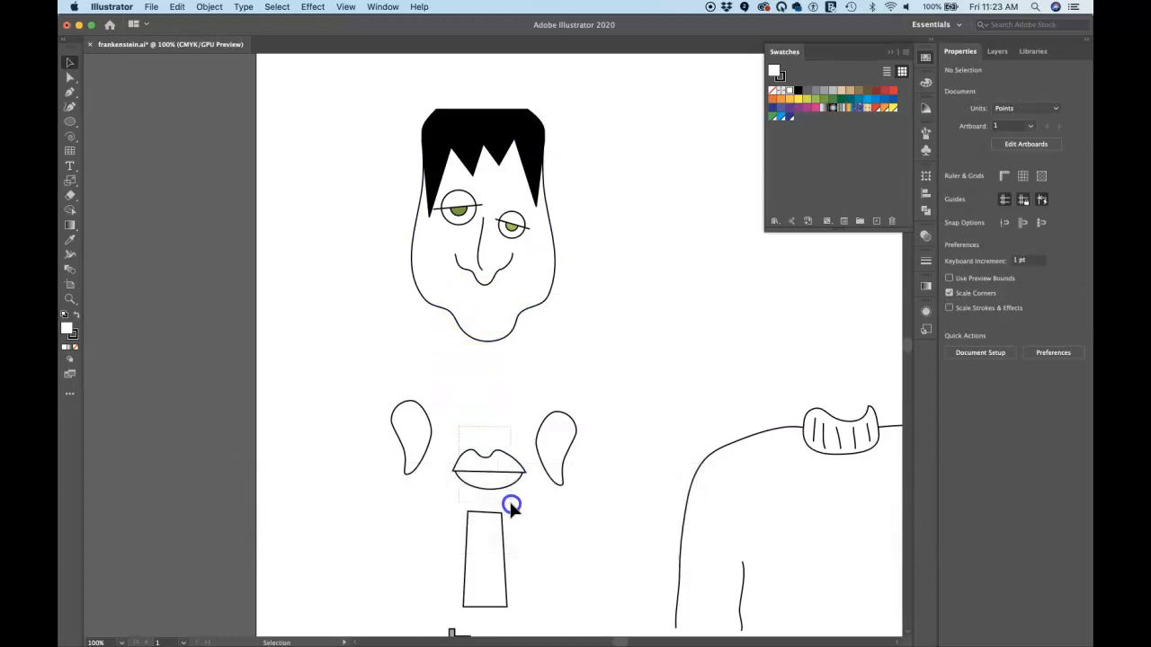
{"action": "left_click", "coordinate": [510, 507]}
{"action": "left_click_drag", "start_coordinate": [499, 481], "coordinate": [498, 319]}
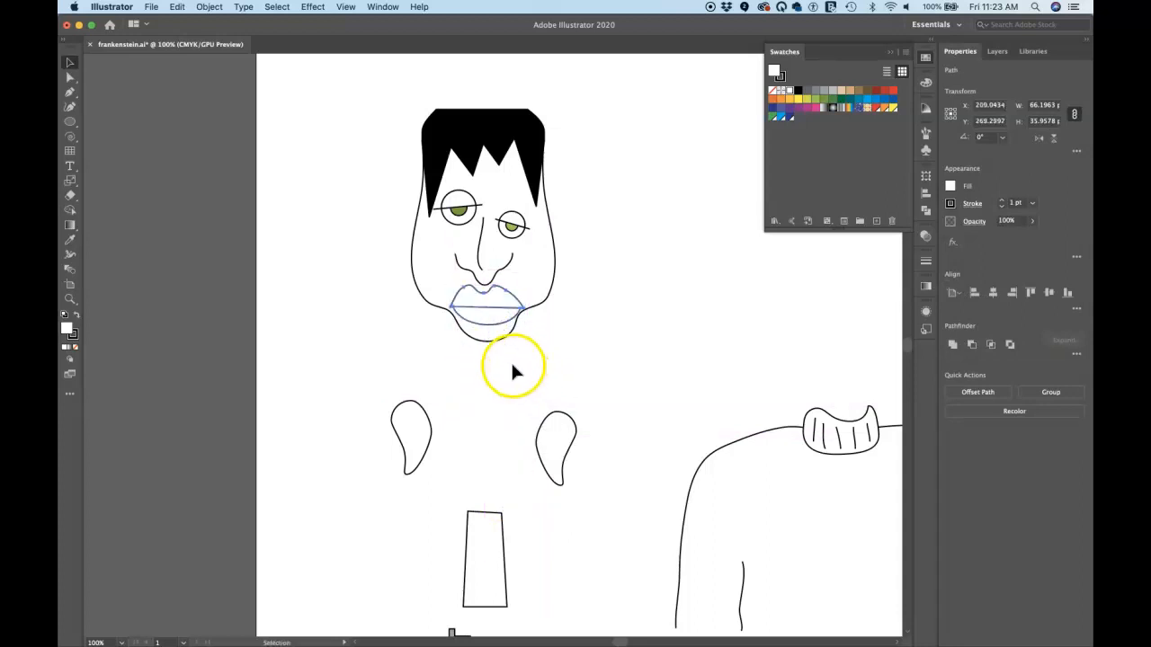
{"action": "left_click", "coordinate": [511, 365]}
- Select both ears together, move them up to the sides of the head, and deselect
{"action": "left_click", "coordinate": [419, 423]}
{"action": "left_click", "coordinate": [555, 446], "text": "shift"}
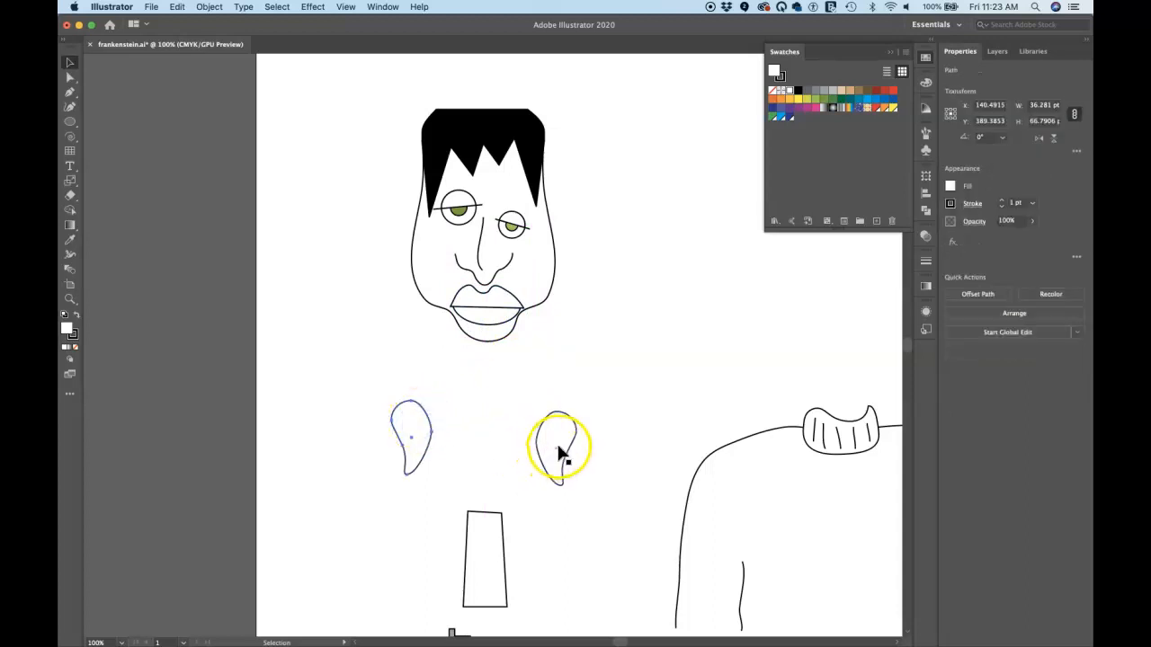
{"action": "left_click_drag", "start_coordinate": [539, 432], "coordinate": [567, 206]}
{"action": "left_click", "coordinate": [568, 332]}
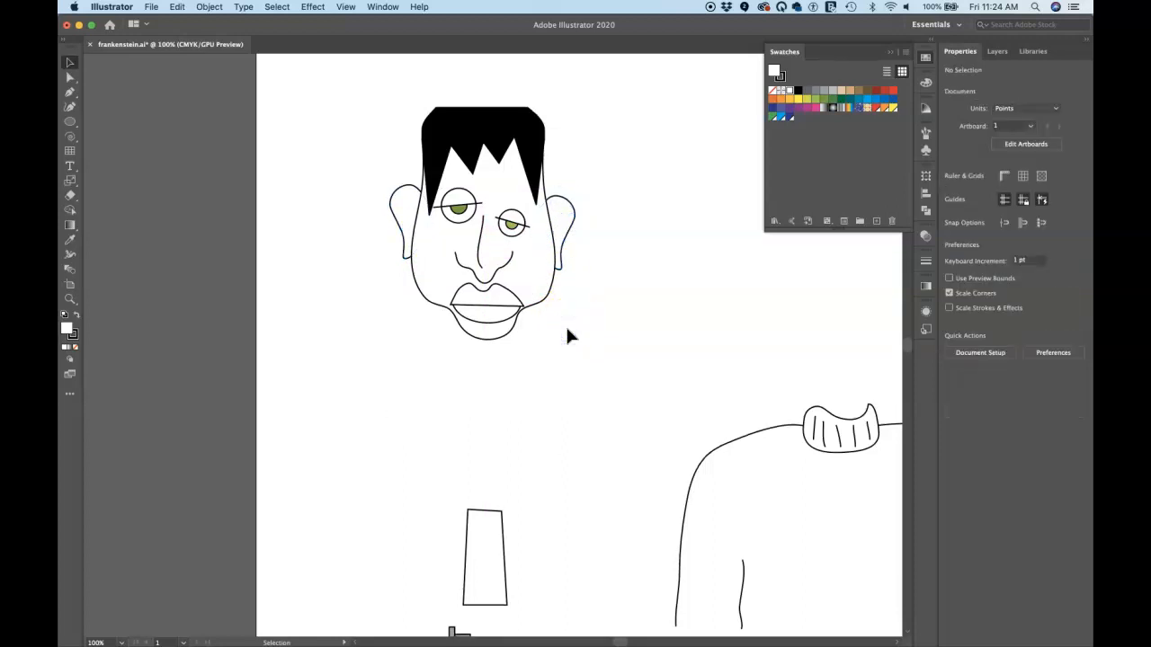
- Move the neck shape up so that its upper end sits under the chin
{"action": "scroll", "coordinate": [567, 336], "scroll_direction": "down", "scroll_amount": 2}
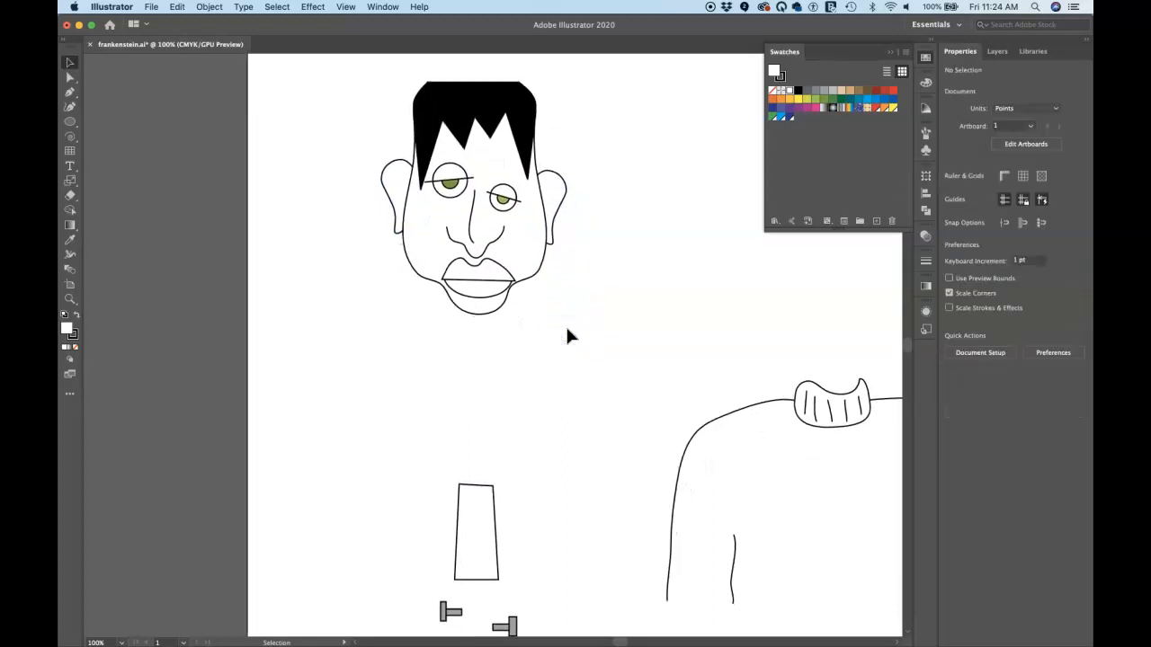
{"action": "left_click_drag", "start_coordinate": [477, 511], "coordinate": [478, 322]}
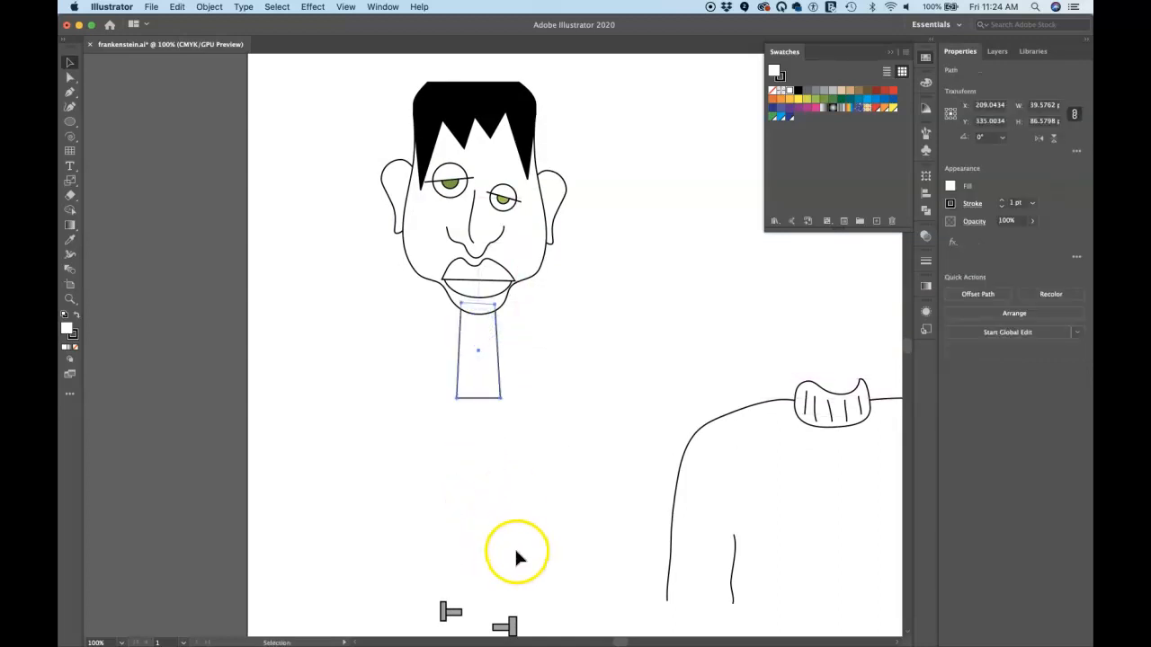
- Select one of the gray bolts and extend the selection to both bolts by matching Fill Color
{"action": "scroll", "coordinate": [508, 608], "scroll_direction": "down", "scroll_amount": 1}
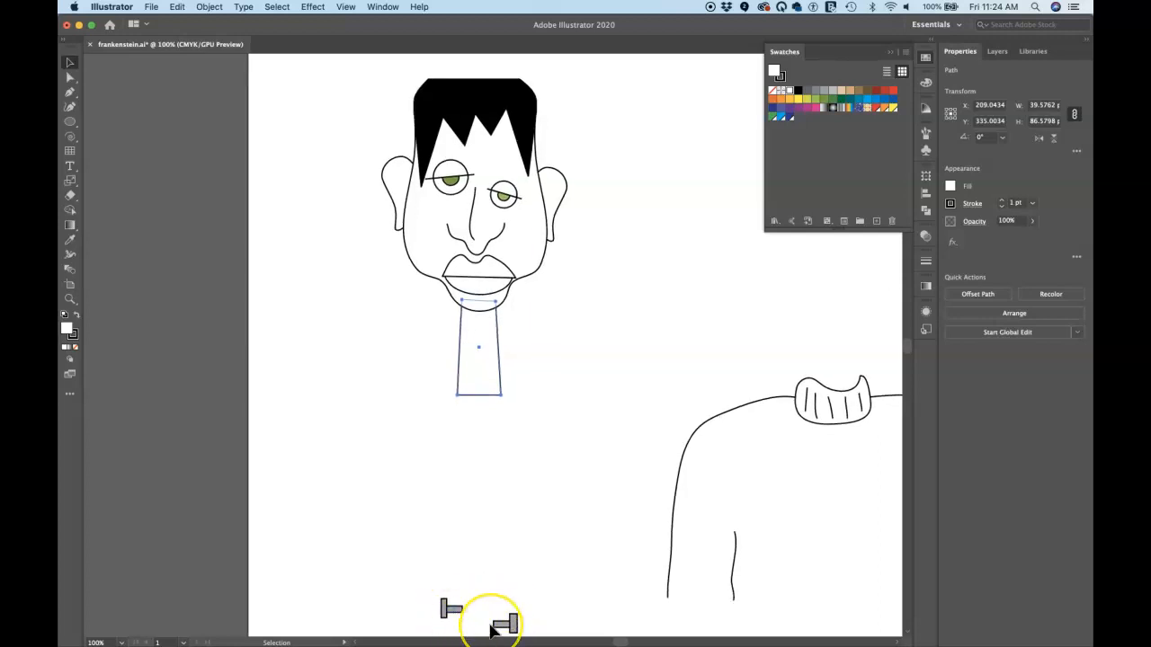
{"action": "left_click", "coordinate": [445, 610]}
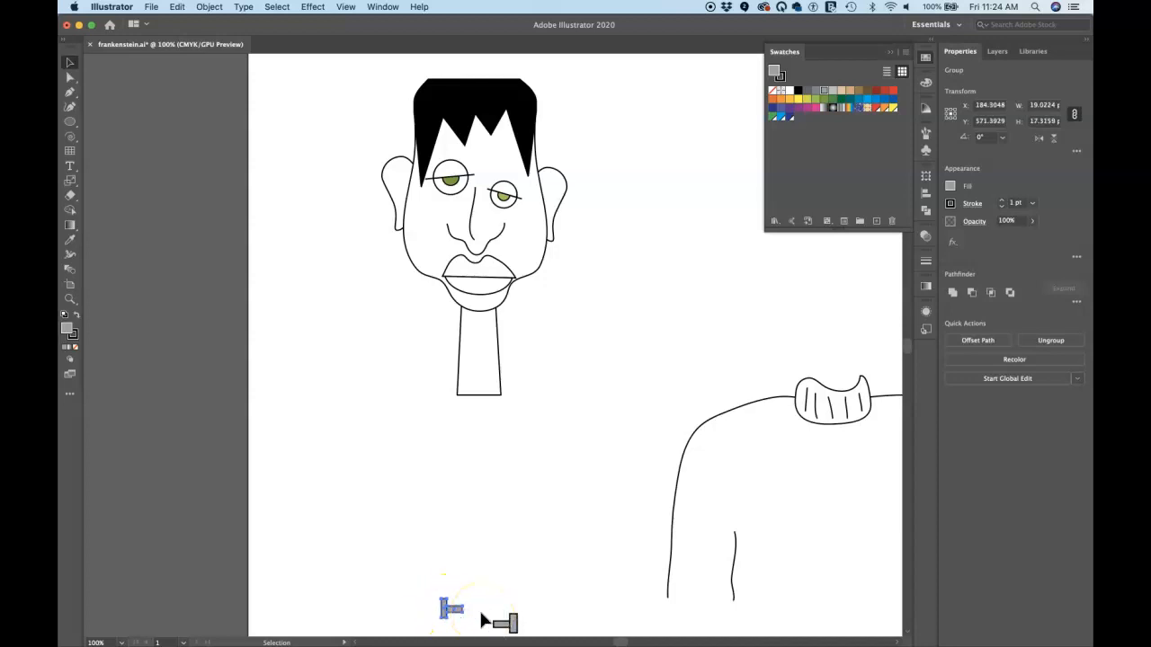
{"action": "key", "text": "super+equal"}
{"action": "key", "text": "super+equal"}
{"action": "key", "text": "super+equal"}
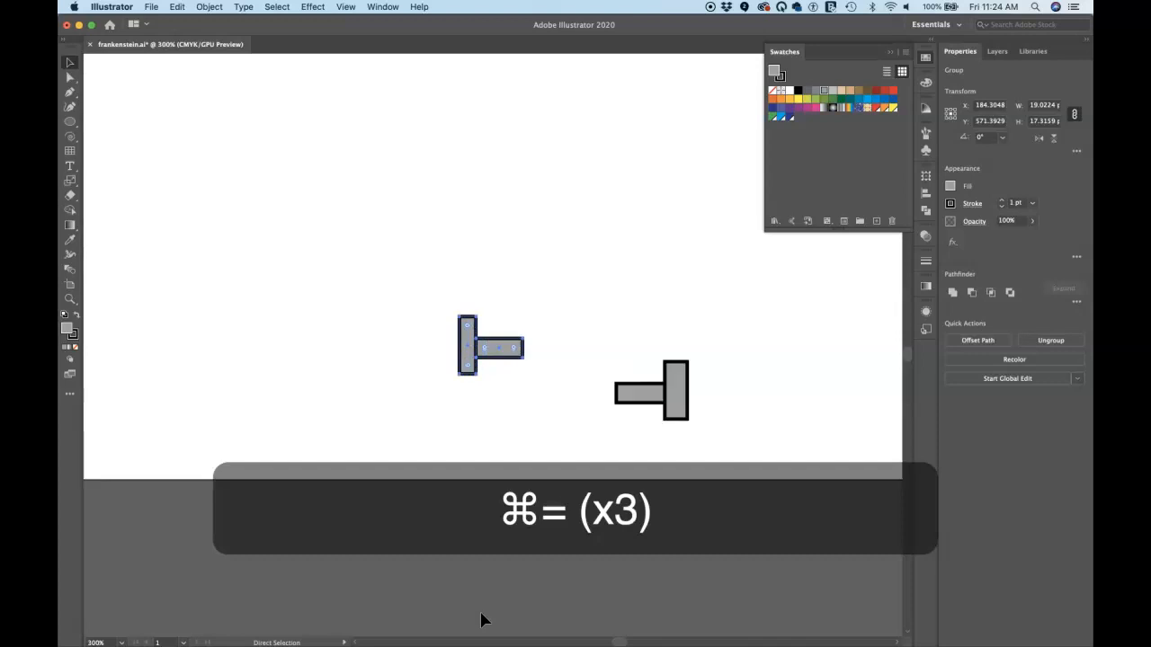
{"action": "scroll", "coordinate": [549, 439], "scroll_direction": "right", "scroll_amount": 5}
{"action": "scroll", "coordinate": [543, 449], "scroll_direction": "down", "scroll_amount": 2}
{"action": "left_click", "coordinate": [451, 279]}
{"action": "left_click", "coordinate": [404, 313]}
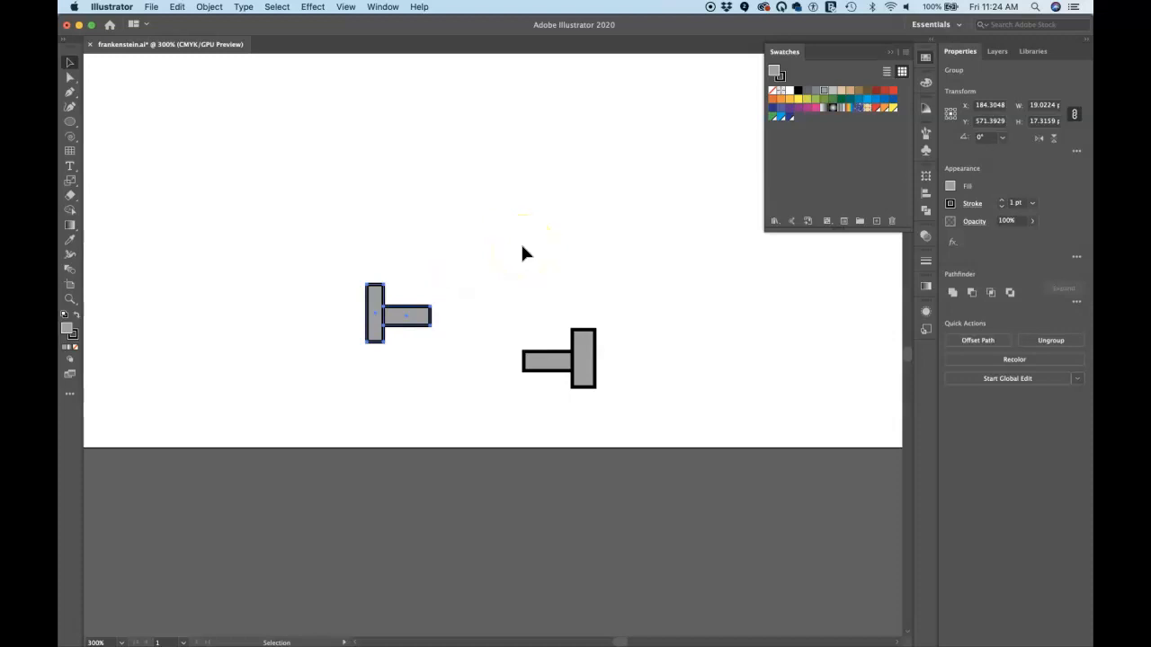
{"action": "left_click", "coordinate": [281, 7]}
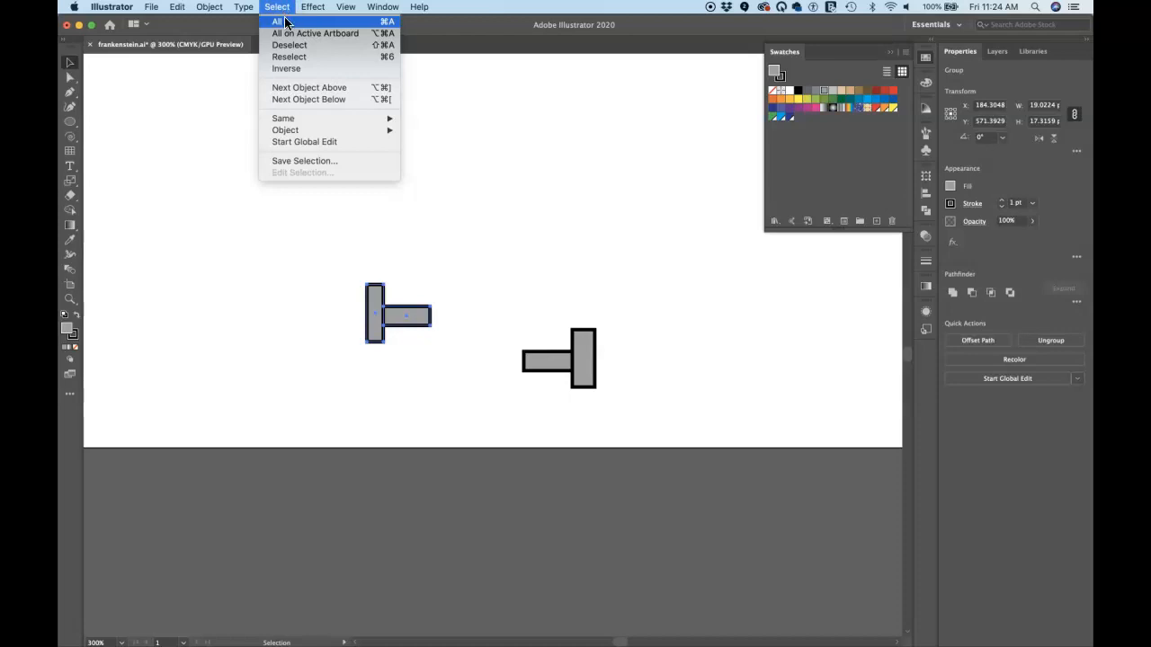
{"action": "mouse_move", "coordinate": [324, 122]}
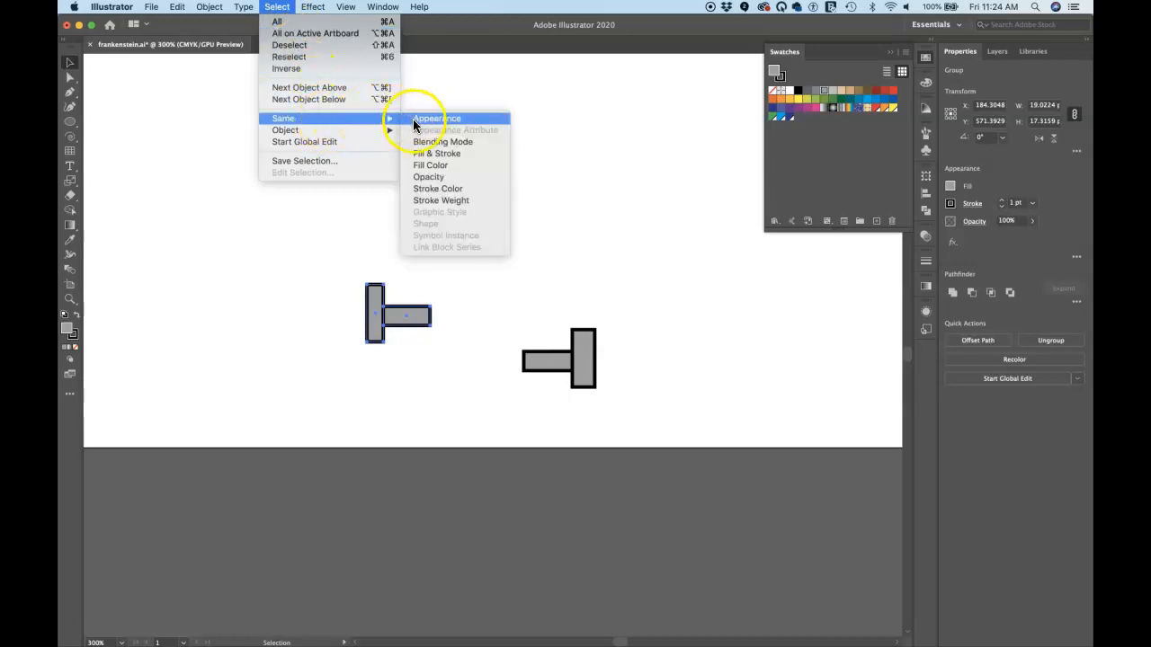
{"action": "left_click", "coordinate": [429, 166]}
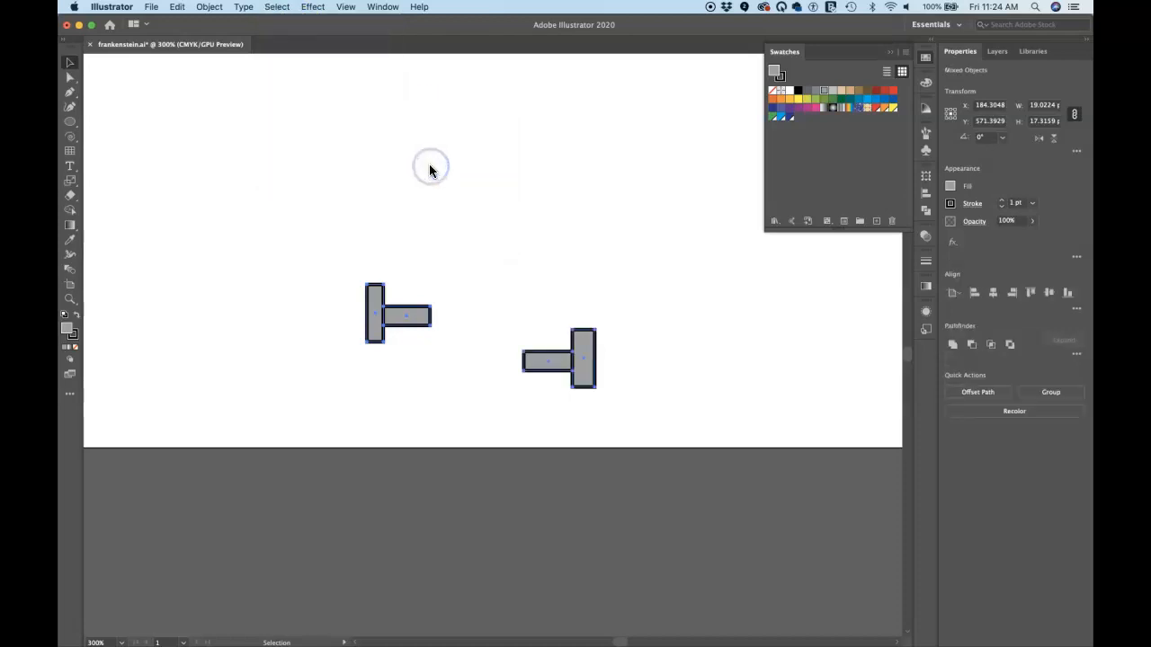
- Move both selected bolts up together so they sit on either side of the neck, and deselect
{"action": "left_click", "coordinate": [559, 362]}
{"action": "key", "text": "super+0"}
{"action": "left_click_drag", "start_coordinate": [342, 604], "coordinate": [351, 388]}
{"action": "left_click", "coordinate": [386, 430]}
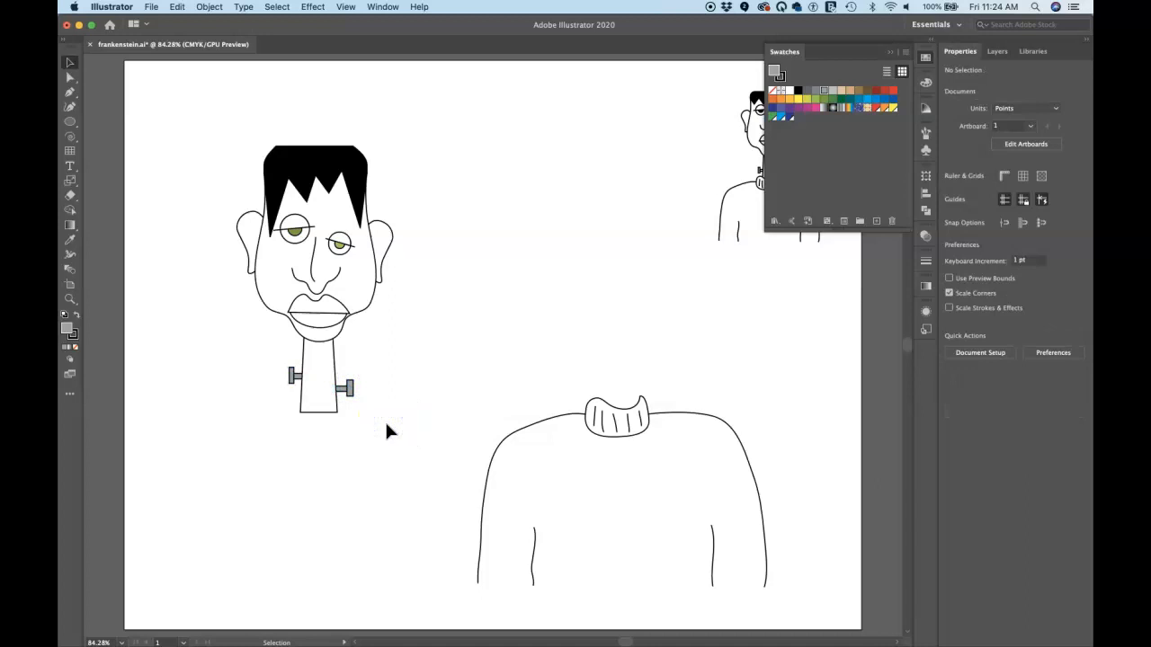
- Select both bolts on the neck together, try left-aligning them, and undo the alignment
{"action": "left_click_drag", "start_coordinate": [334, 391], "coordinate": [297, 379]}
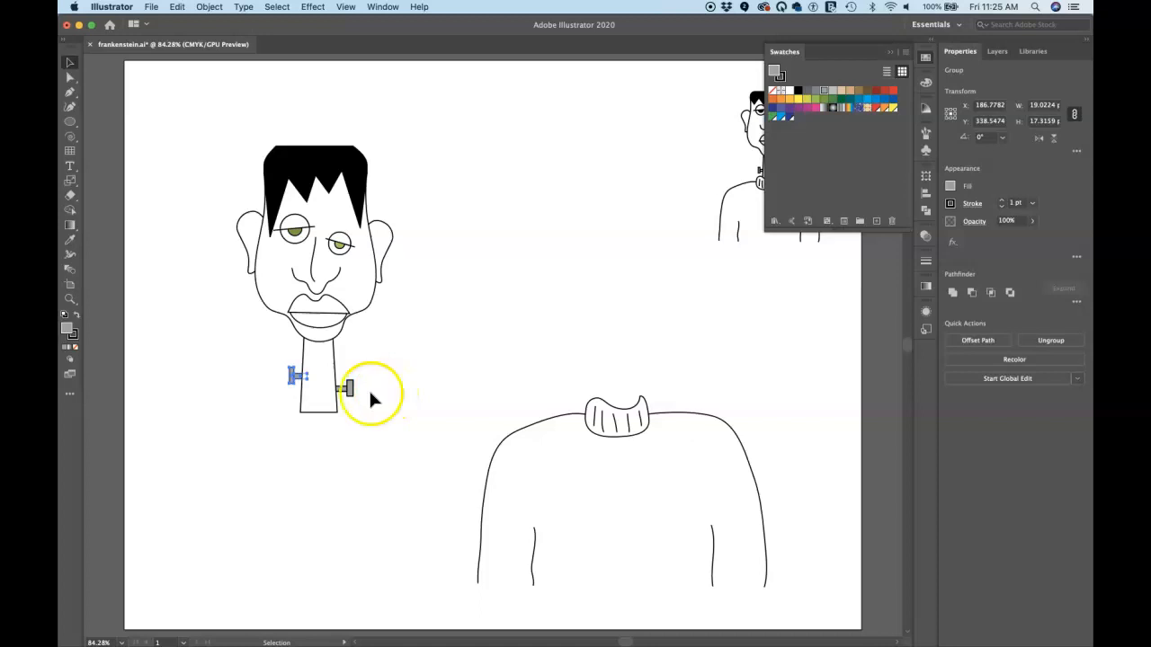
{"action": "left_click", "coordinate": [349, 389], "text": "shift"}
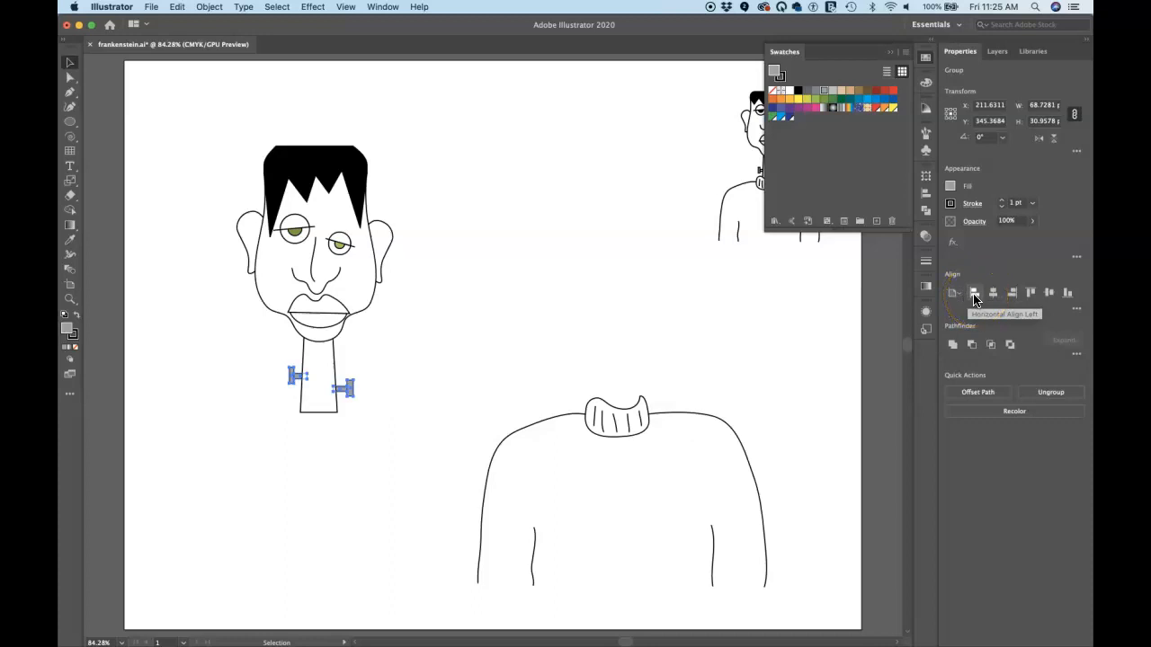
{"action": "left_click", "coordinate": [974, 296]}
{"action": "key", "text": "super+z"}
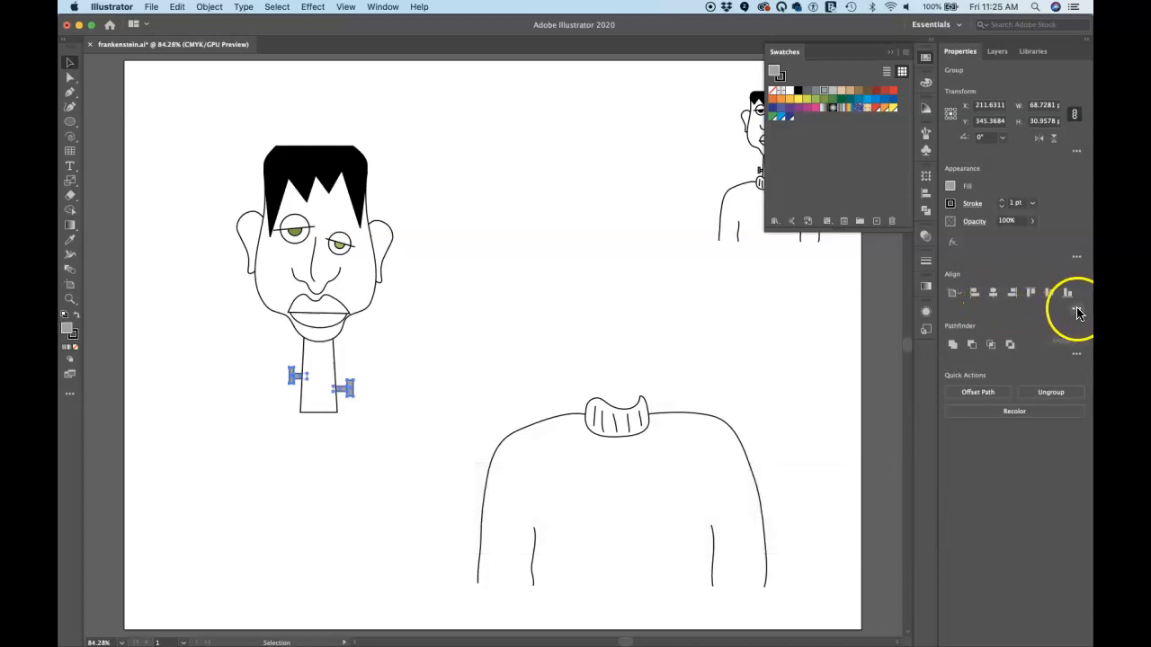
- Change the alignment reference for the selected bolts from the artboard to Align to Selection
{"action": "left_click", "coordinate": [1074, 309]}
{"action": "left_click", "coordinate": [1064, 417]}
{"action": "mouse_move", "coordinate": [1053, 448]}
{"action": "left_mouse_down"}
{"action": "mouse_move", "coordinate": [1045, 438]}
{"action": "mouse_move", "coordinate": [1039, 448]}
{"action": "mouse_move", "coordinate": [1043, 463]}
{"action": "mouse_move", "coordinate": [1048, 442]}
{"action": "mouse_move", "coordinate": [1058, 462]}
{"action": "left_mouse_up"}
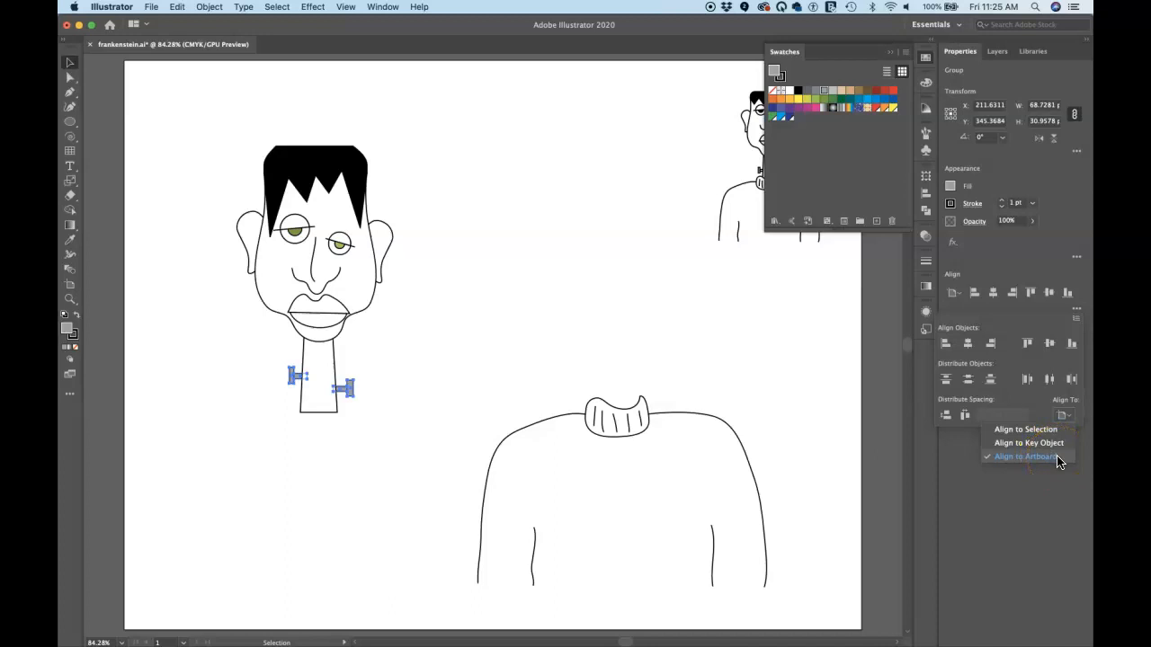
{"action": "left_click_drag", "start_coordinate": [1056, 450], "coordinate": [1041, 432]}
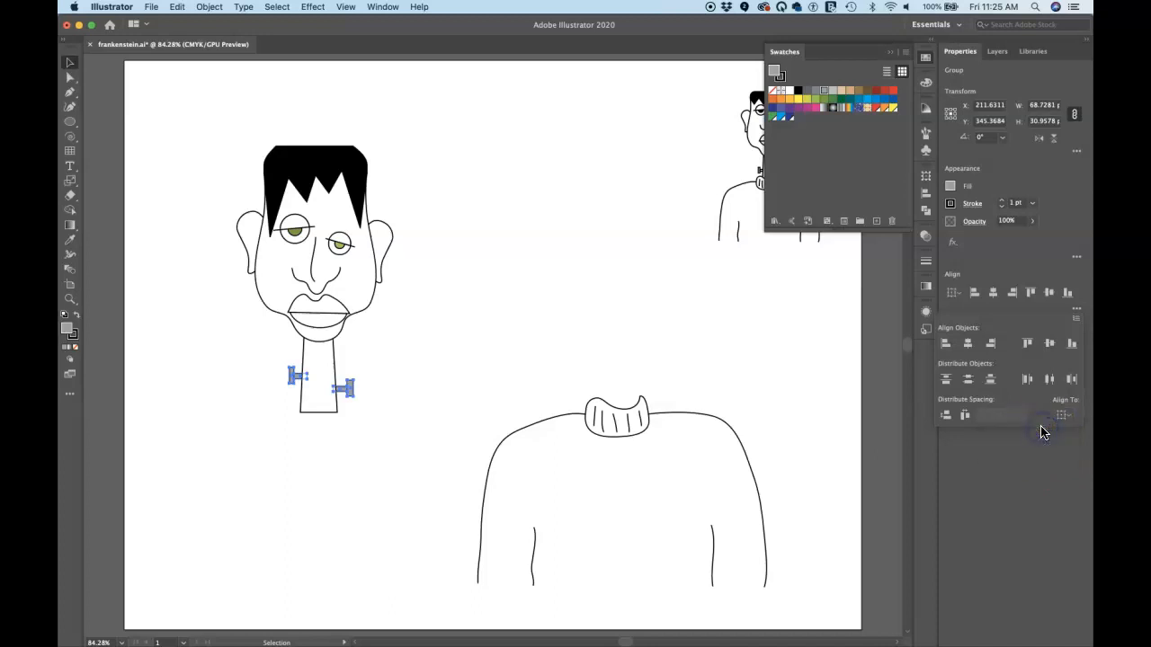
- Try aligning the two bolts by their horizontal centers, and undo that alignment
{"action": "left_click", "coordinate": [967, 347]}
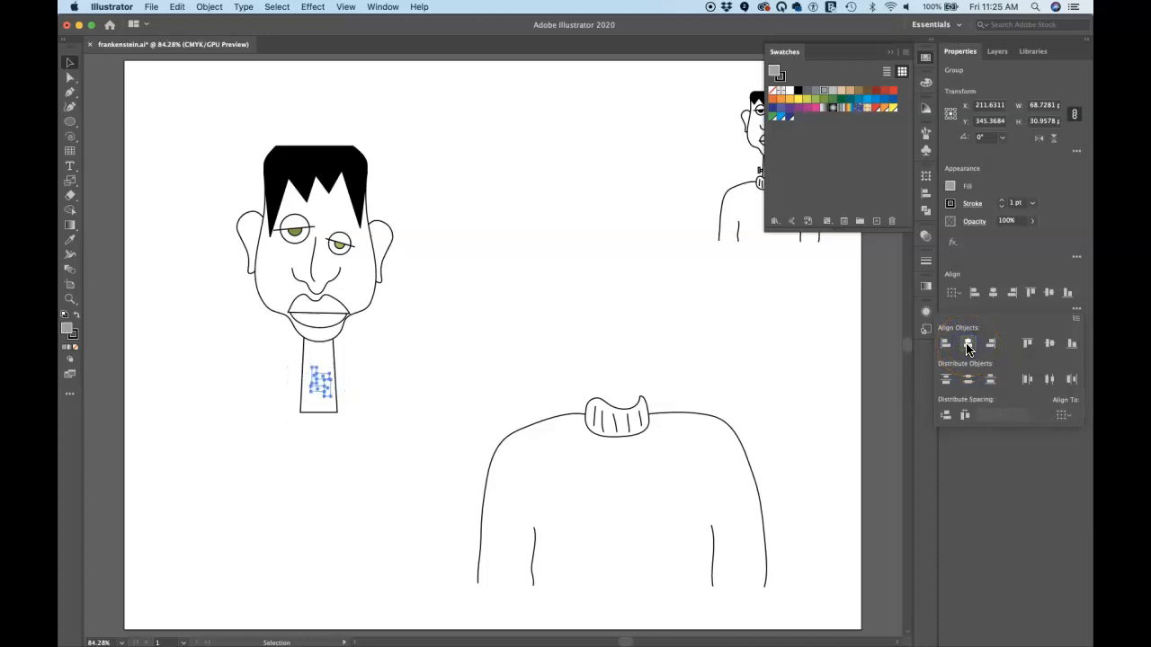
{"action": "key", "text": "super+z"}
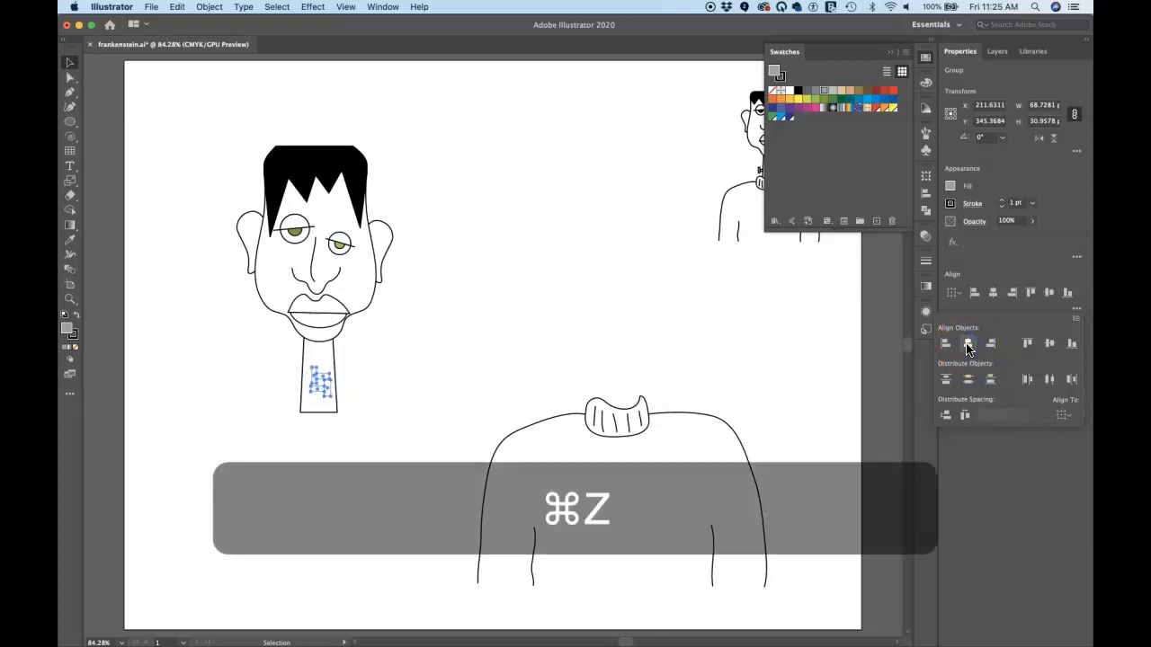
{"action": "key", "text": "super+z"}
{"action": "left_click", "coordinate": [695, 360]}
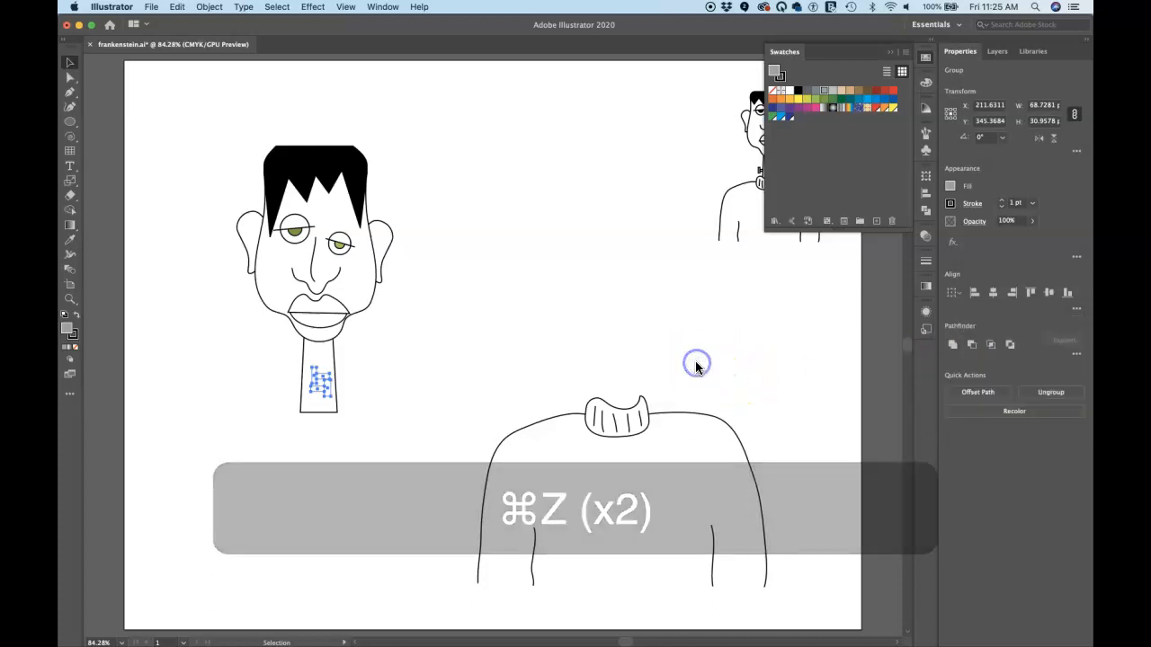
{"action": "key", "text": "super+z"}
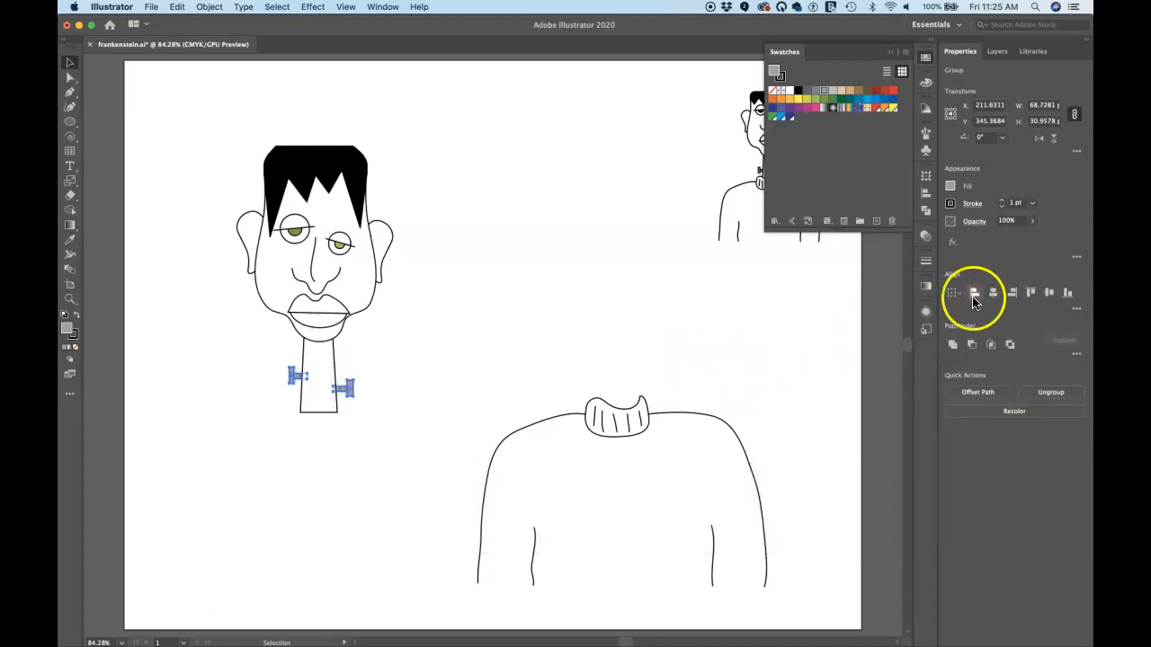
- Align the two bolts with Vertical Align Center so they are level across the neck, and deselect
{"action": "left_click", "coordinate": [1008, 307]}
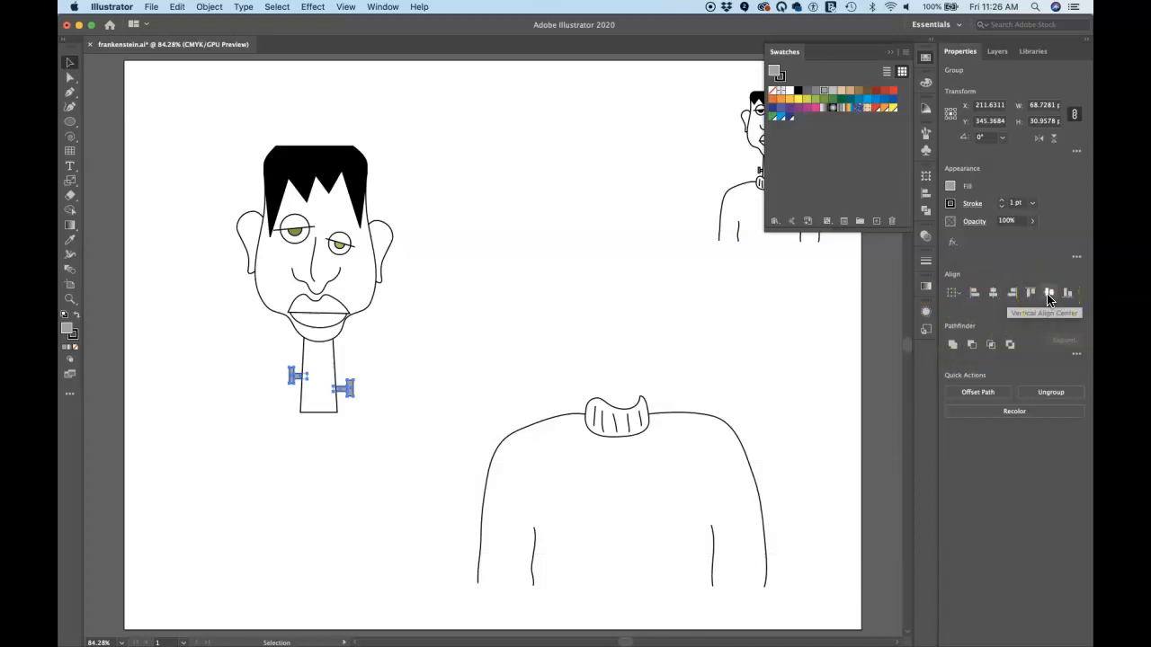
{"action": "left_click", "coordinate": [1048, 299]}
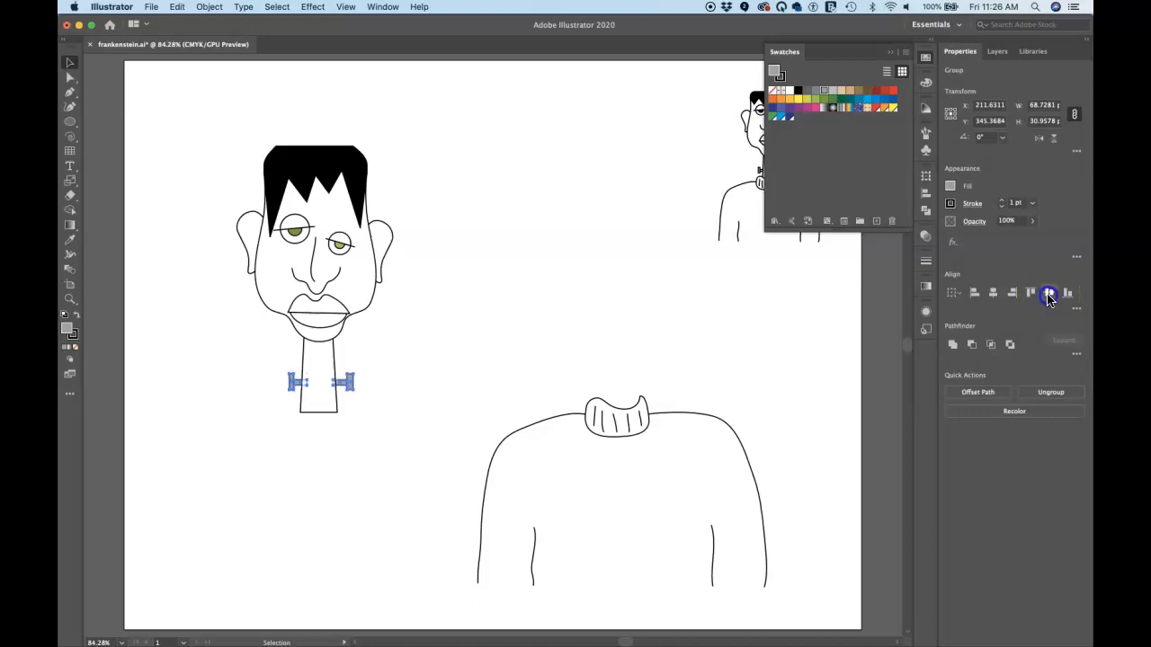
{"action": "left_click", "coordinate": [556, 340]}
{"action": "left_click", "coordinate": [513, 333]}
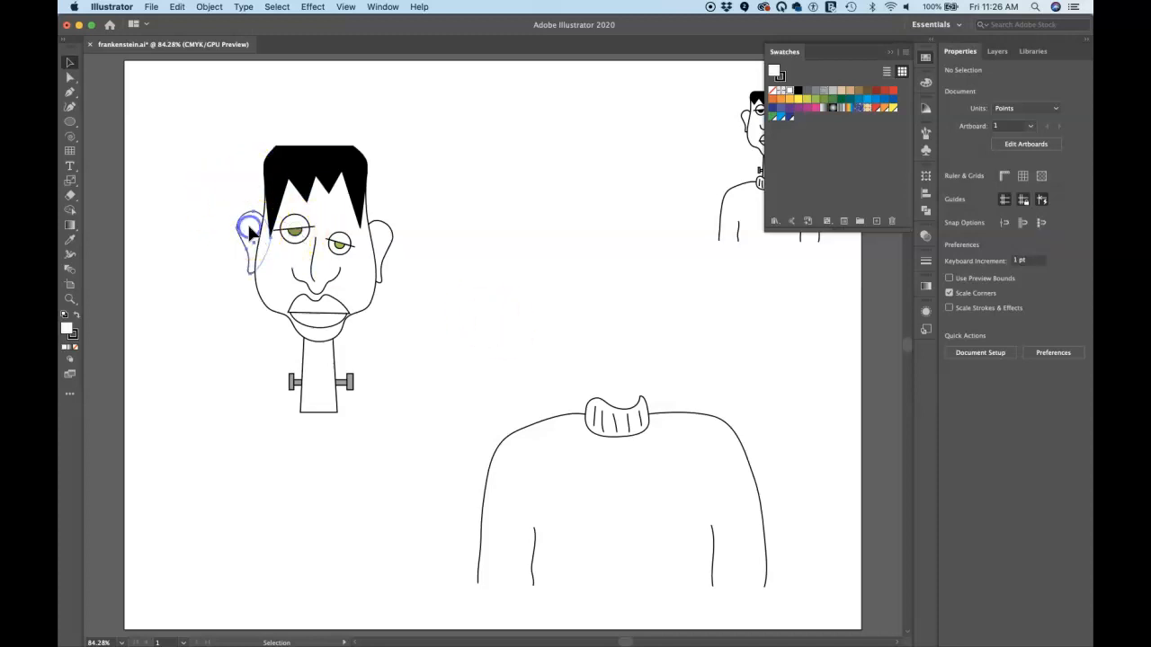
- Select the whole head with its neck and bolts using a marquee, move it onto the sweater collar, and deselect
{"action": "left_click", "coordinate": [268, 261]}
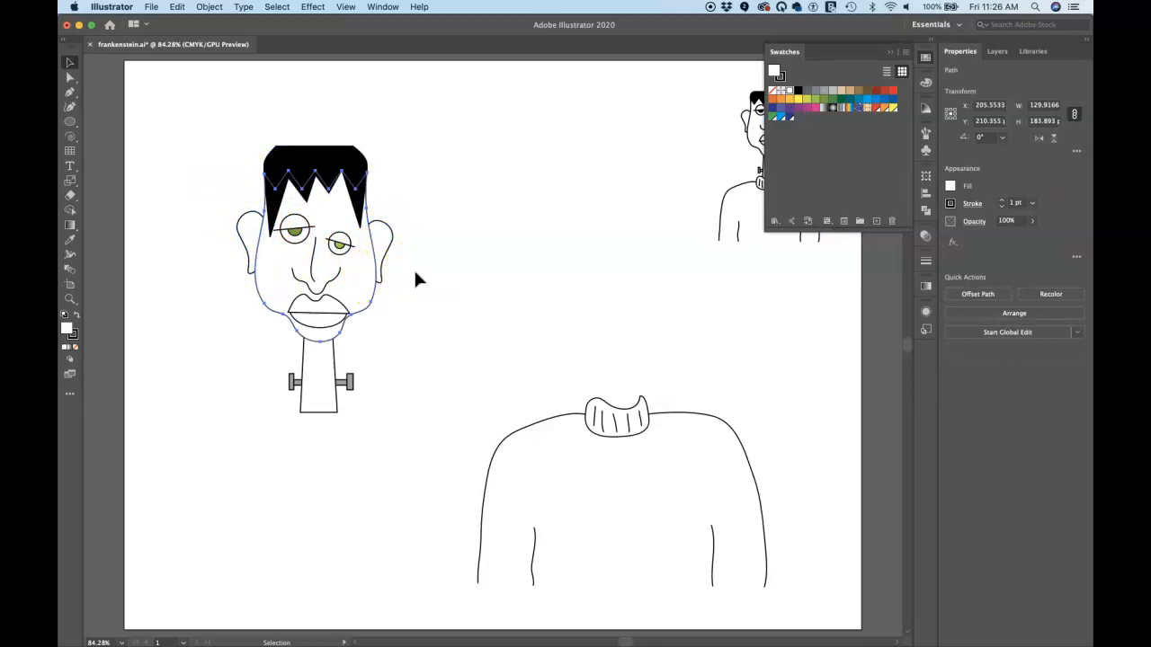
{"action": "left_click_drag", "start_coordinate": [214, 134], "coordinate": [410, 481]}
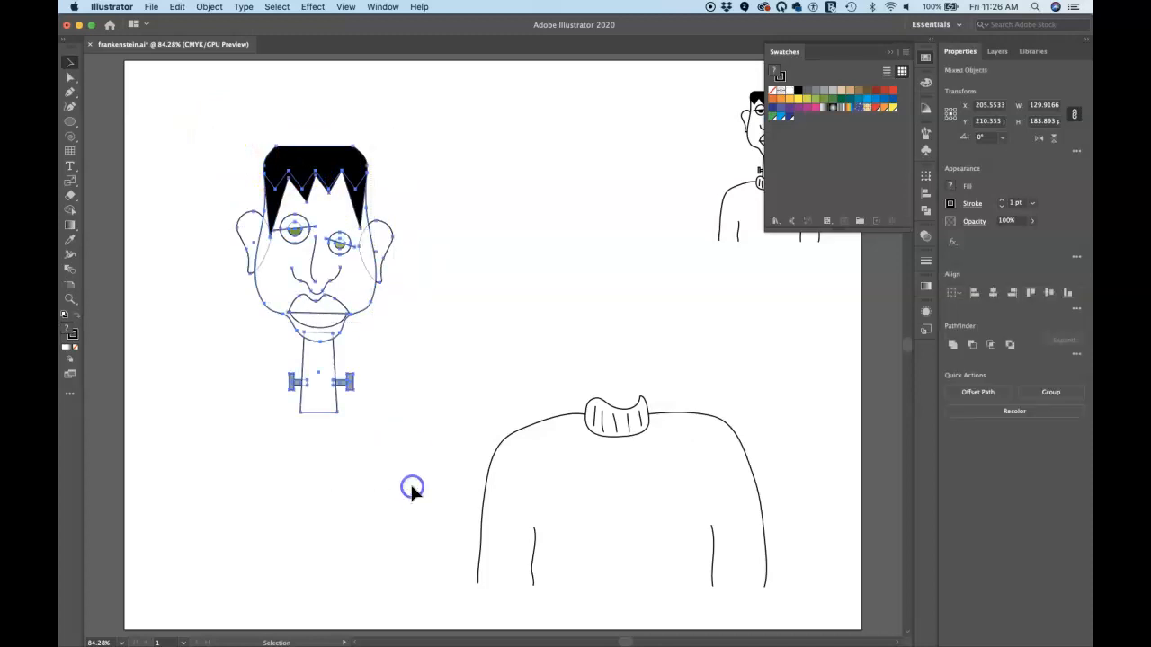
{"action": "left_click_drag", "start_coordinate": [290, 319], "coordinate": [580, 326]}
{"action": "left_click_drag", "start_coordinate": [581, 322], "coordinate": [585, 319]}
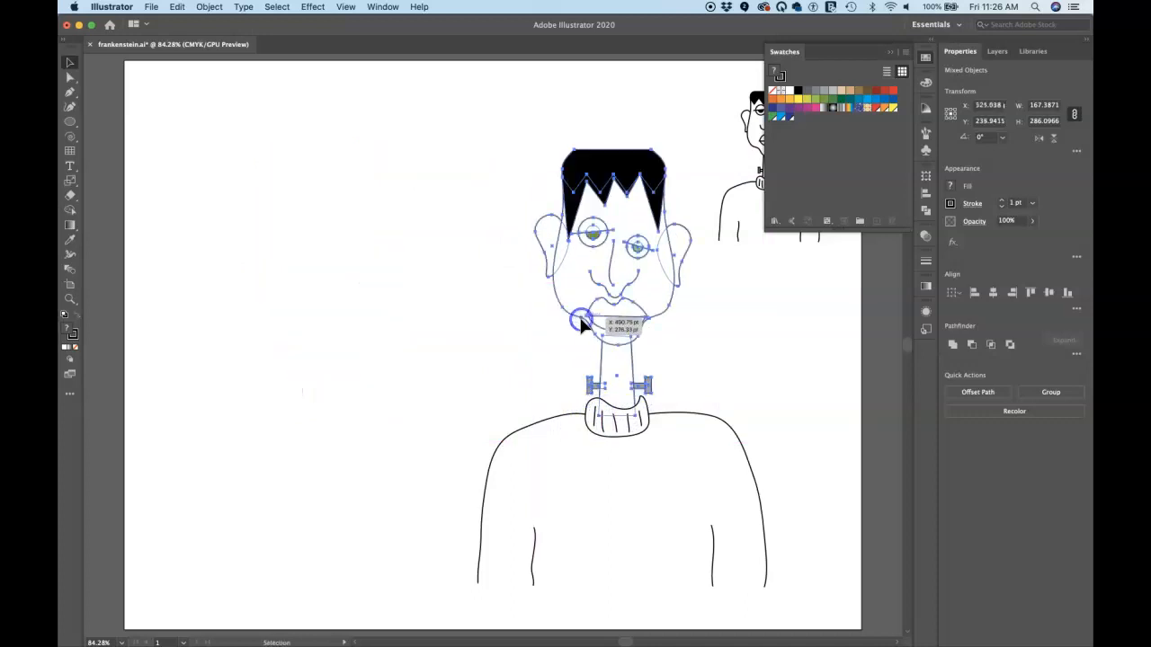
{"action": "left_click", "coordinate": [446, 353]}
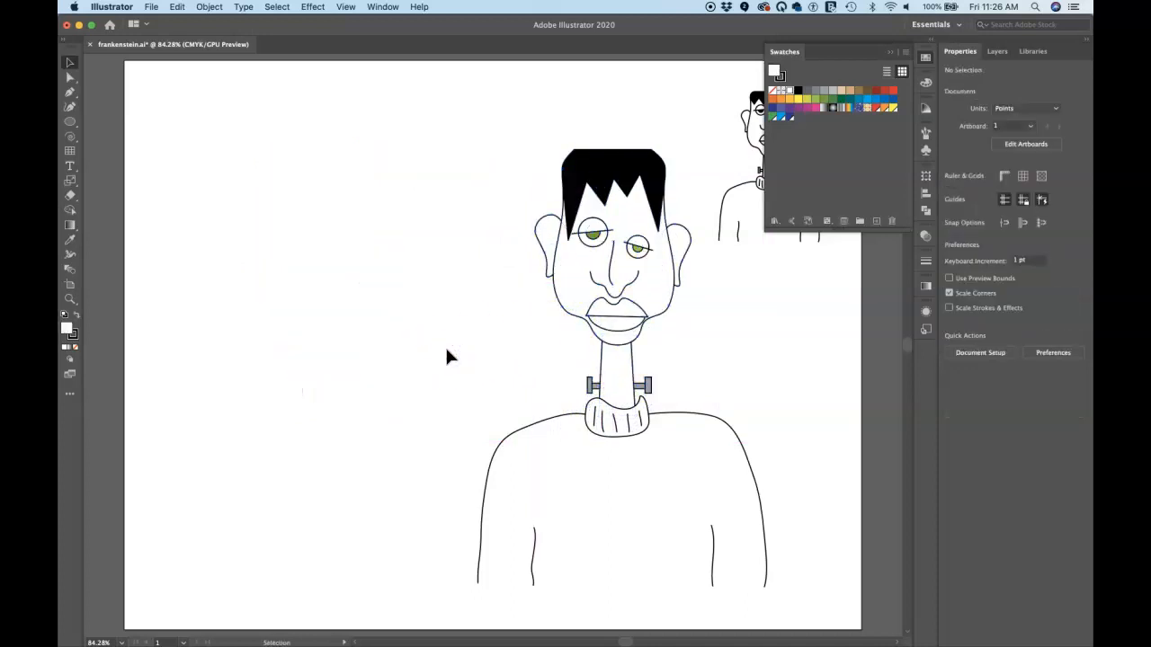